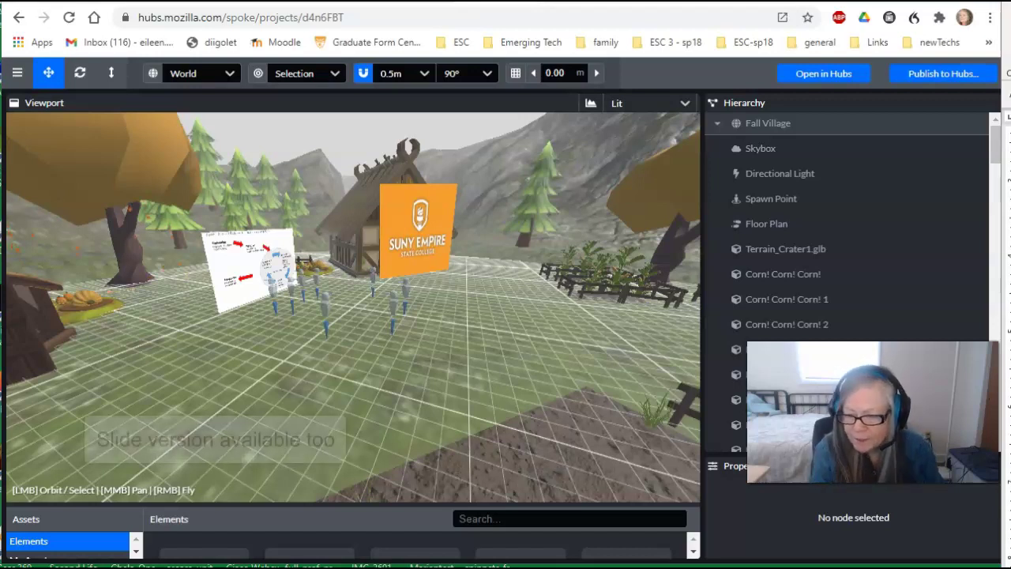
left_click(78, 447)
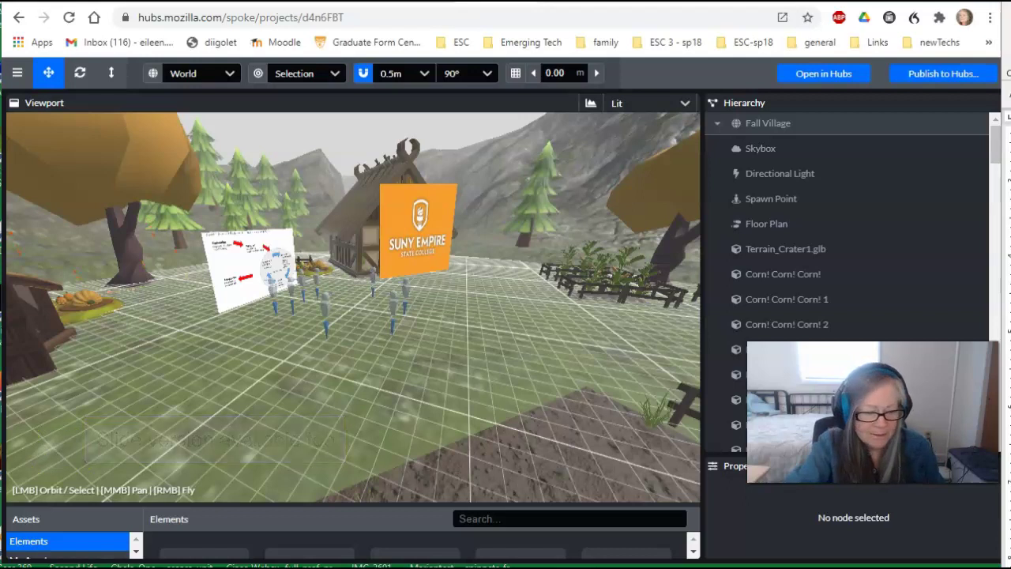
left_click(302, 214)
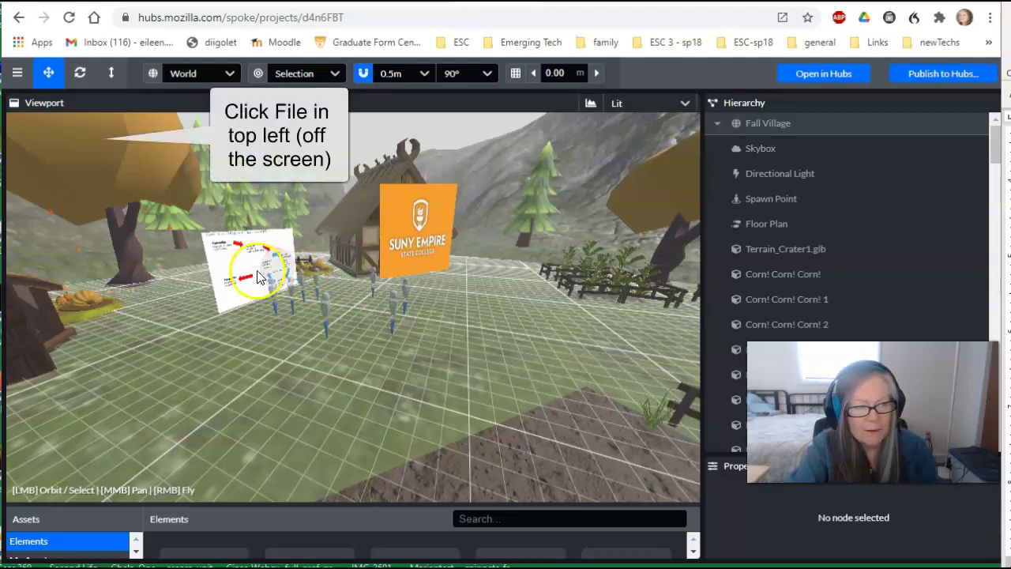
Return from the Fall Village scene to the projects list and look through the existing scenes, including Crater and Conference Room A
left_click(17, 76)
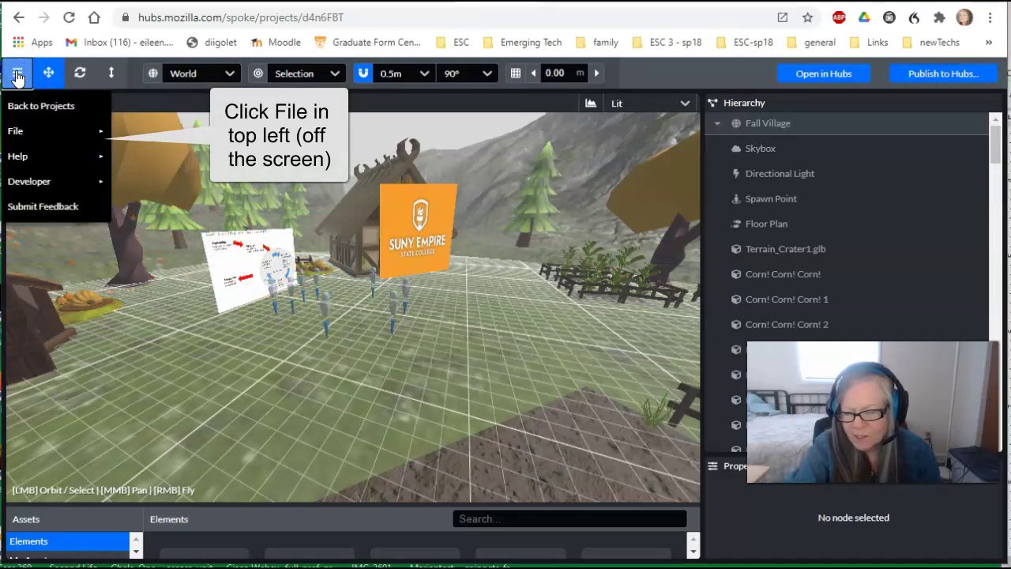
left_click(32, 112)
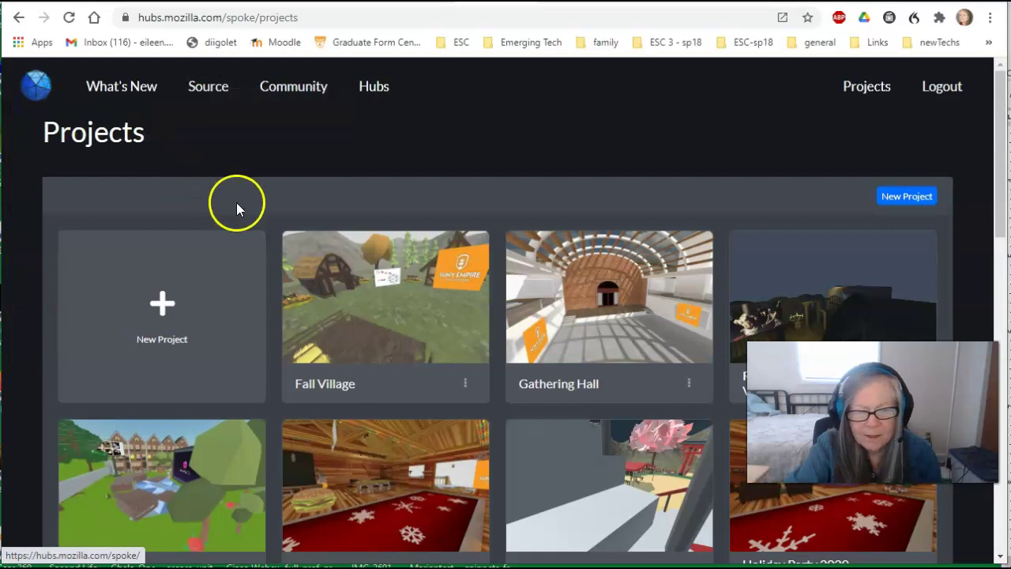
scroll(308, 216, "down", 5)
scroll(309, 215, "down", 2)
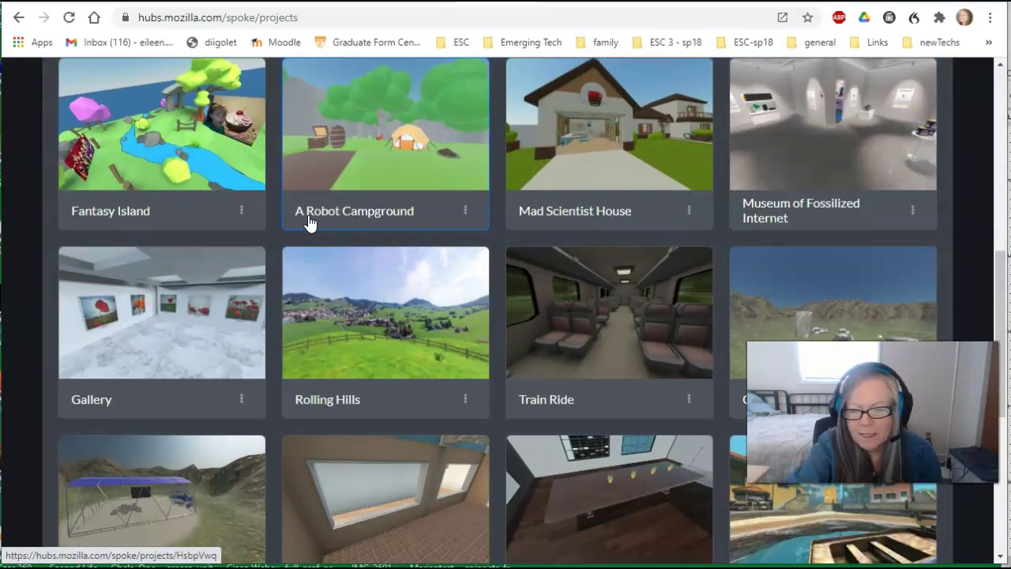
scroll(309, 224, "down", 3)
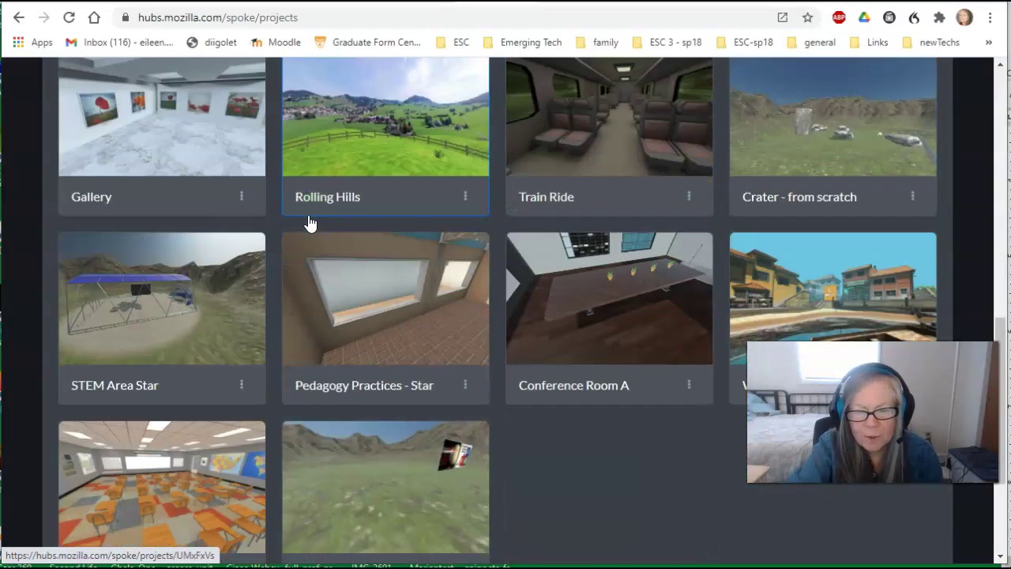
scroll(309, 224, "down", 1)
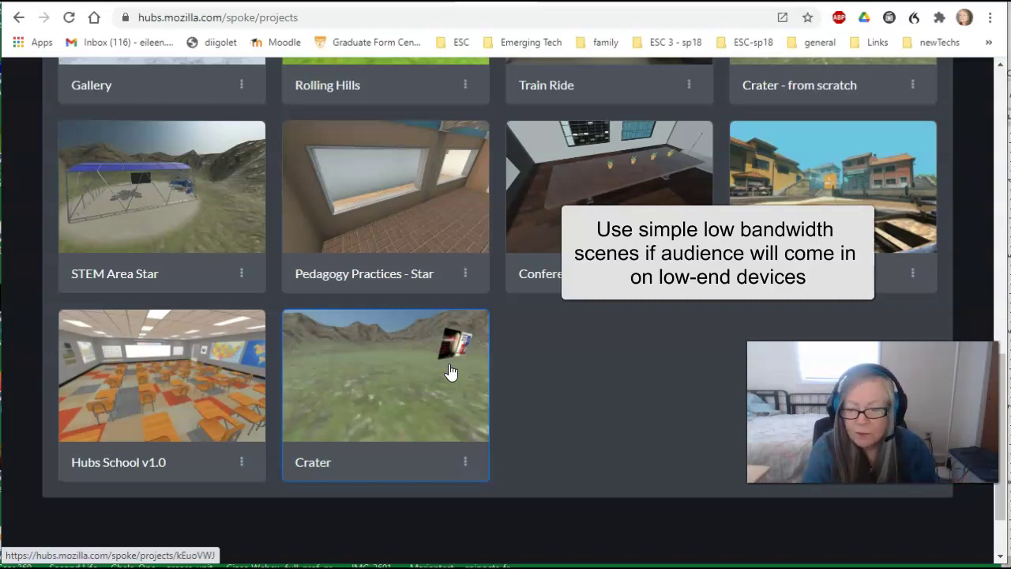
left_click(402, 348)
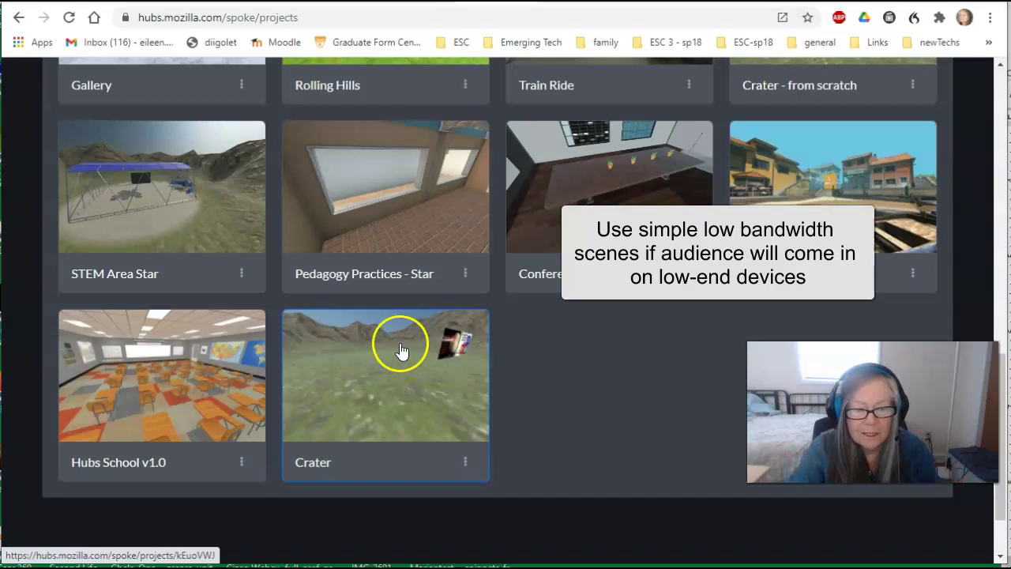
left_click(350, 386)
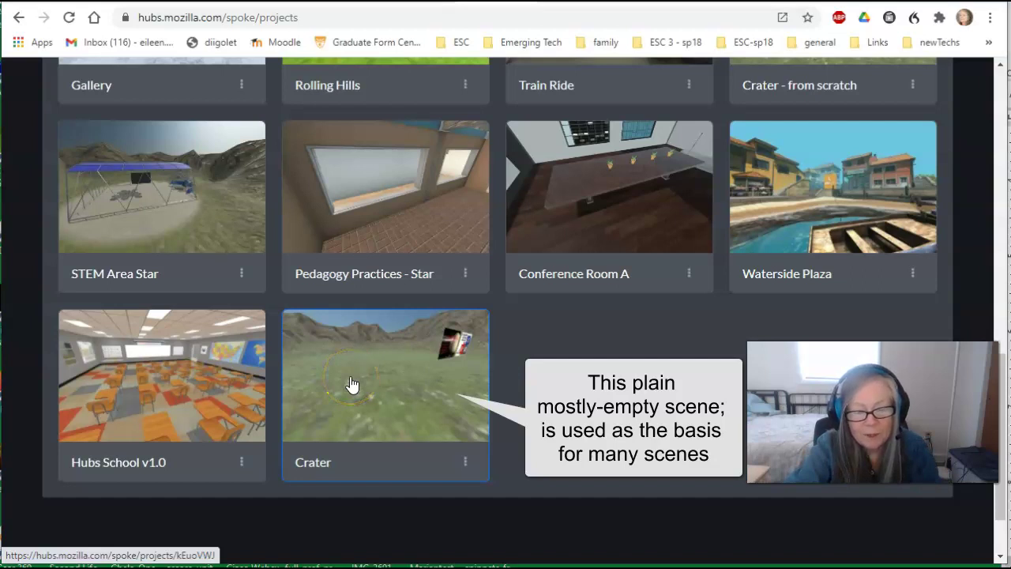
mouse_move(419, 375)
left_mouse_down()
mouse_move(440, 347)
mouse_move(468, 349)
left_mouse_up()
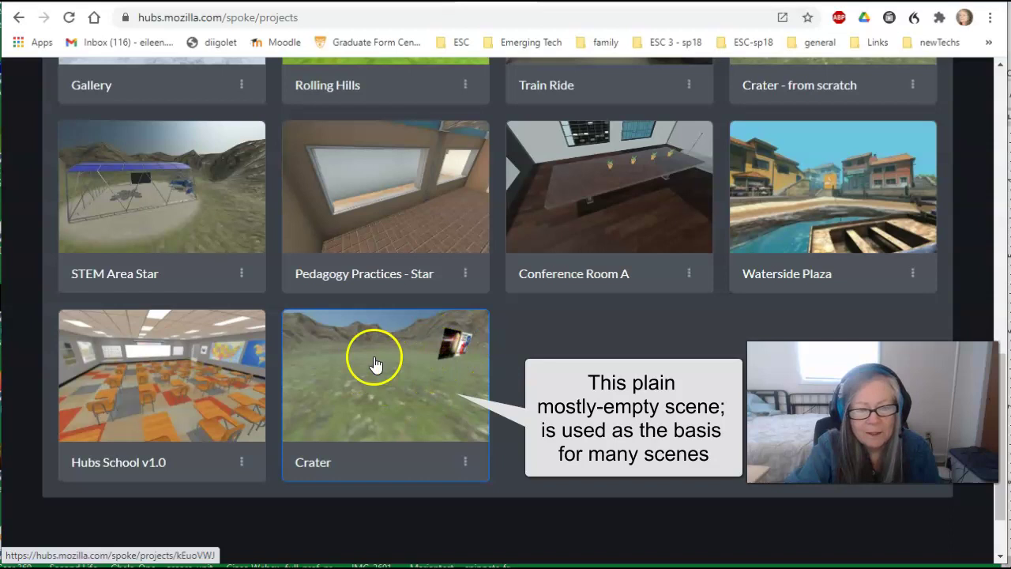
scroll(376, 357, "up", 2)
left_click_drag(374, 364, 542, 374)
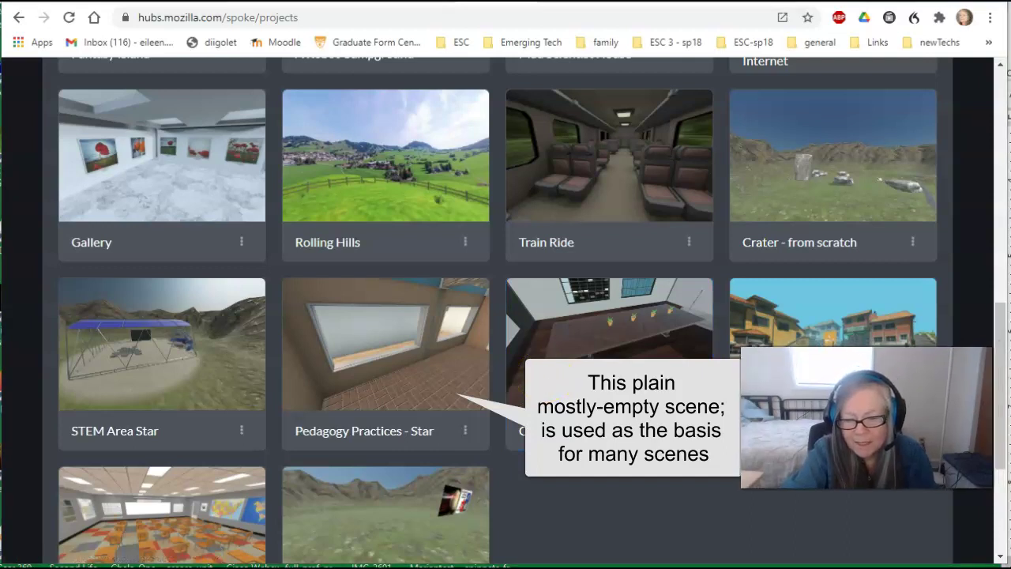
left_click(653, 421)
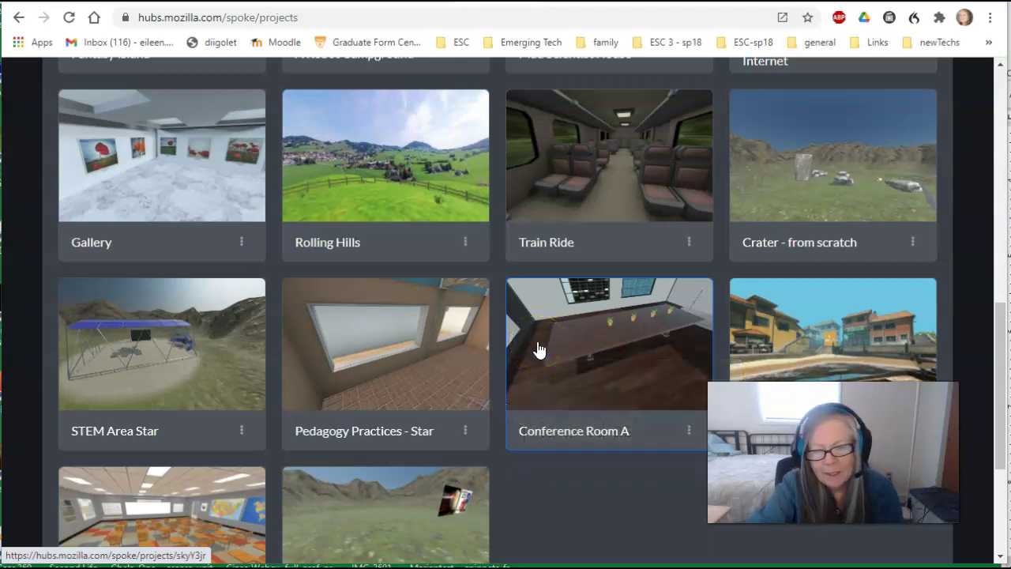
scroll(537, 349, "up", 9)
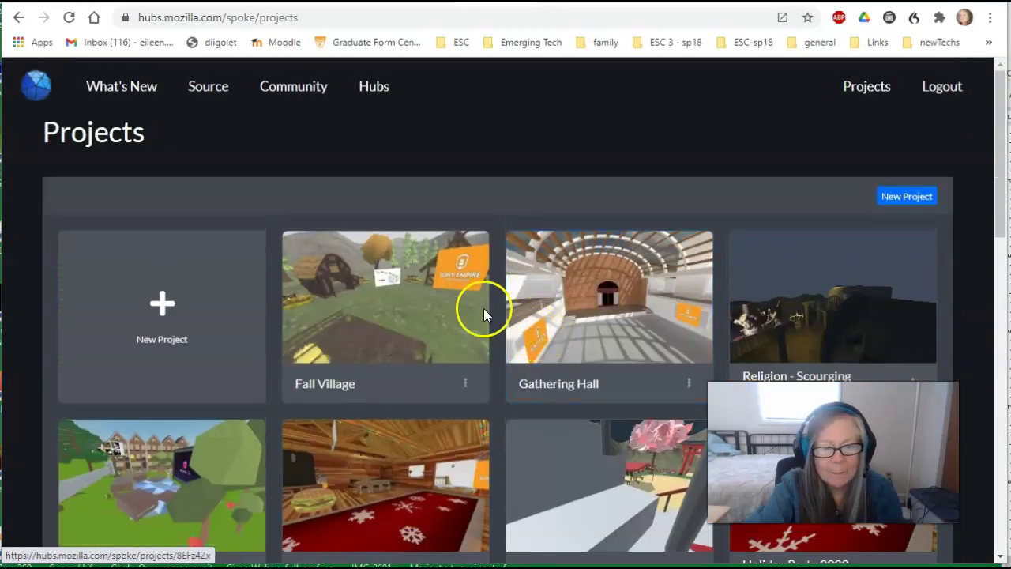
Open the Fall Village project and look around its scene by orbiting and flying through the view
left_click(368, 275)
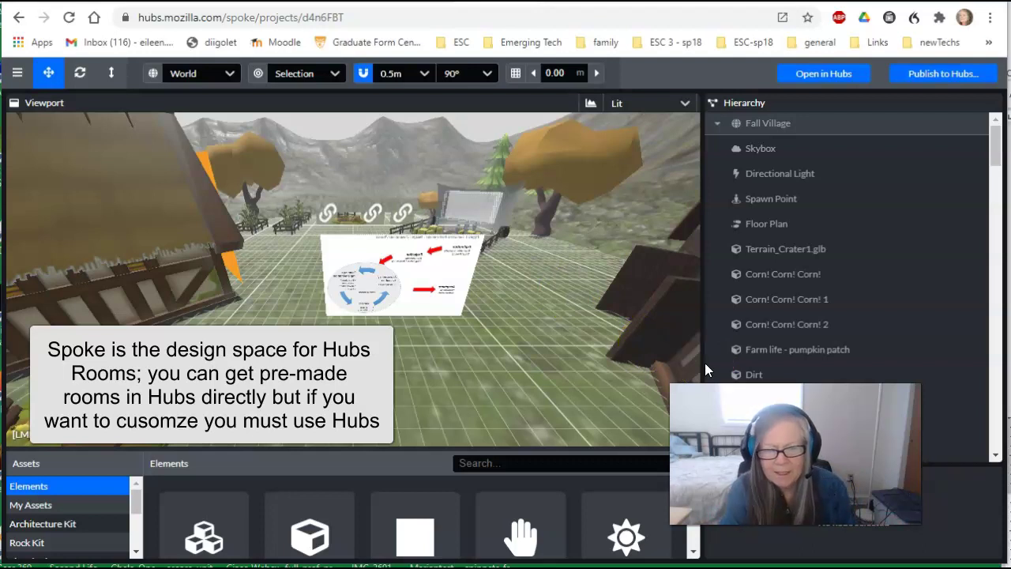
left_click_drag(528, 353, 234, 367)
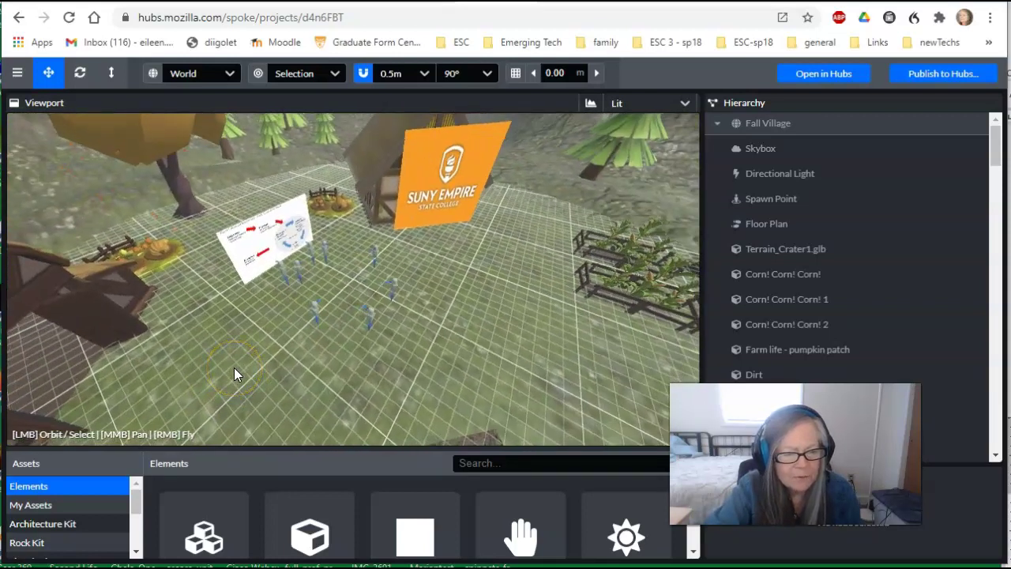
left_click_drag(234, 367, 88, 436)
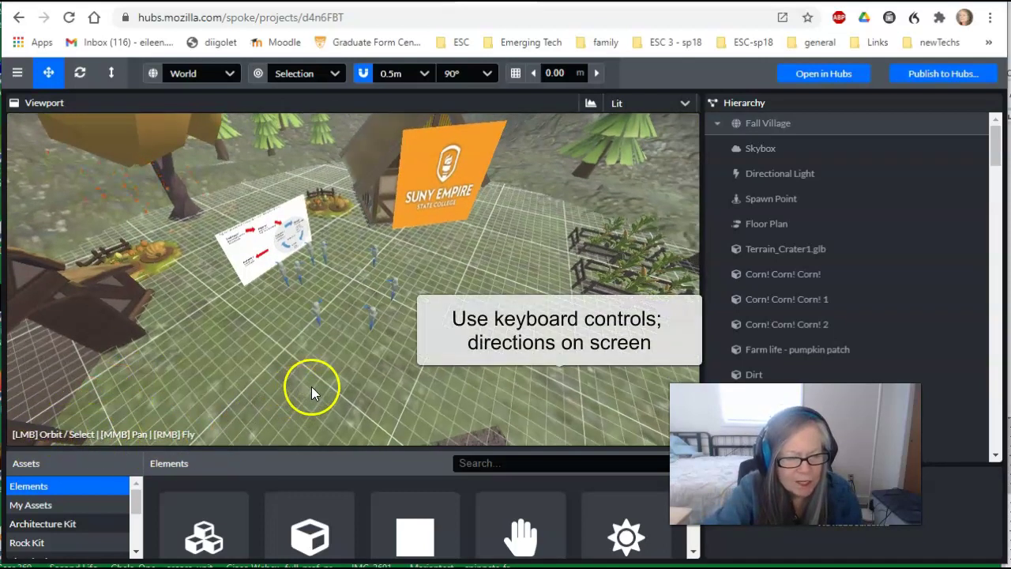
right_click_drag(411, 395, 395, 398)
left_click_drag(379, 399, 369, 399)
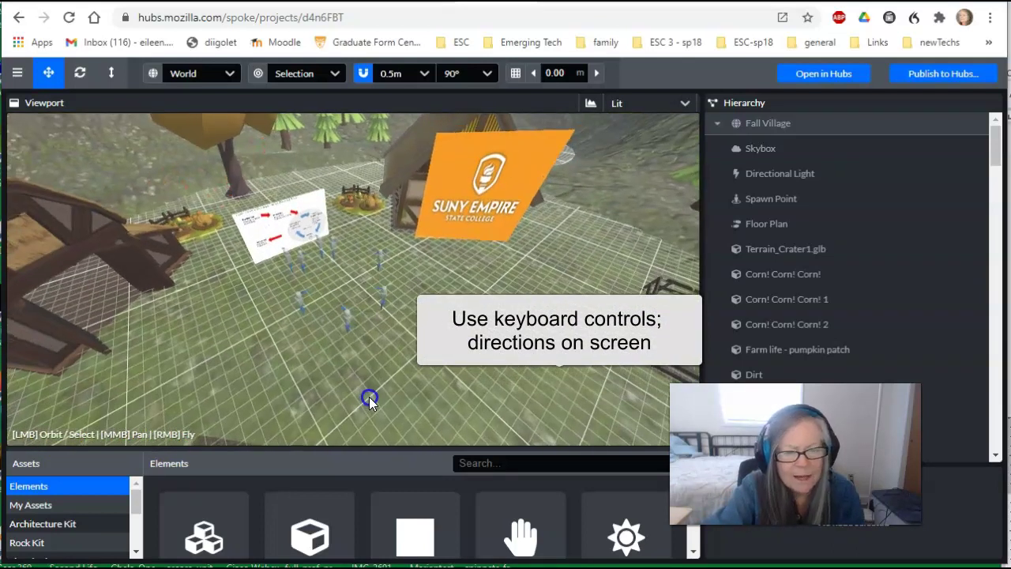
key("w")
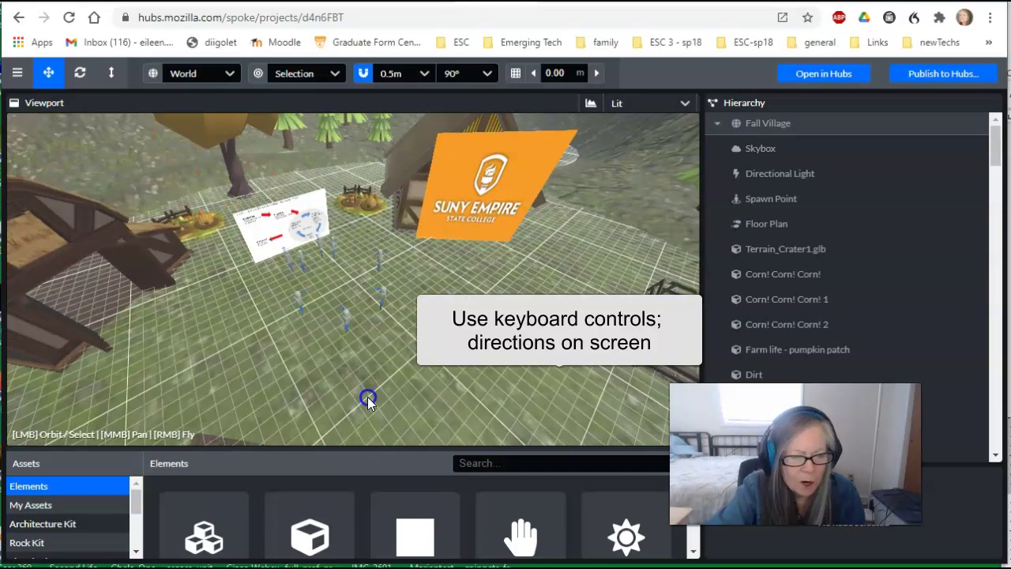
left_click_drag(368, 397, 368, 371)
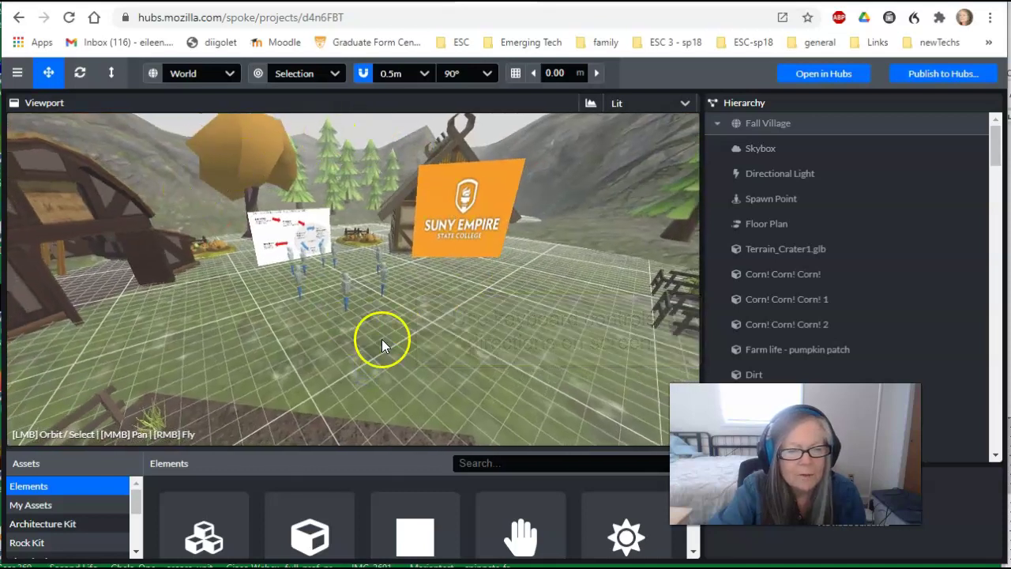
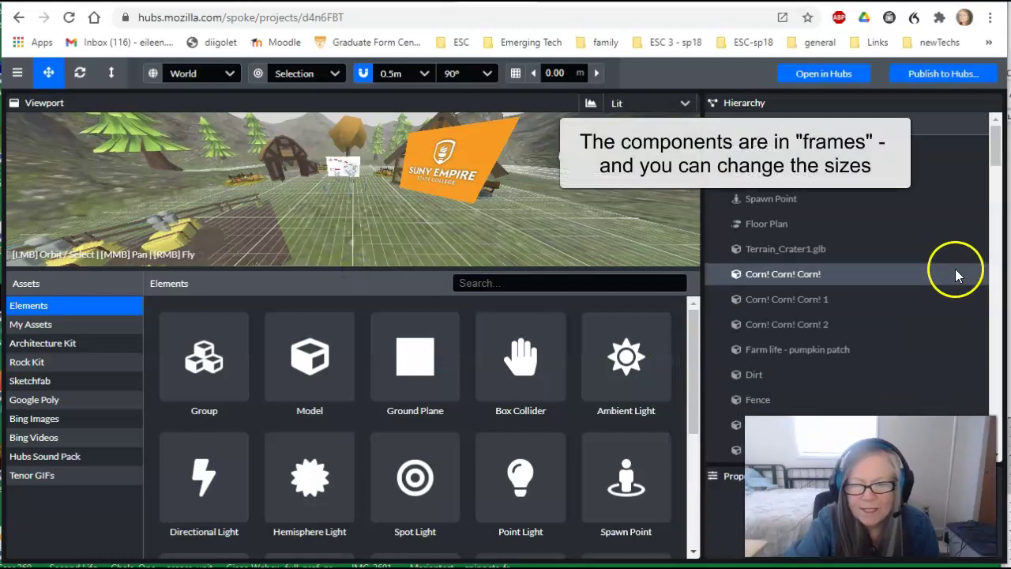
Examine the available Elements assets and their descriptions, from Group and the lights to Spawn Point, Way Point, Image and Media Frame
mouse_move(506, 369)
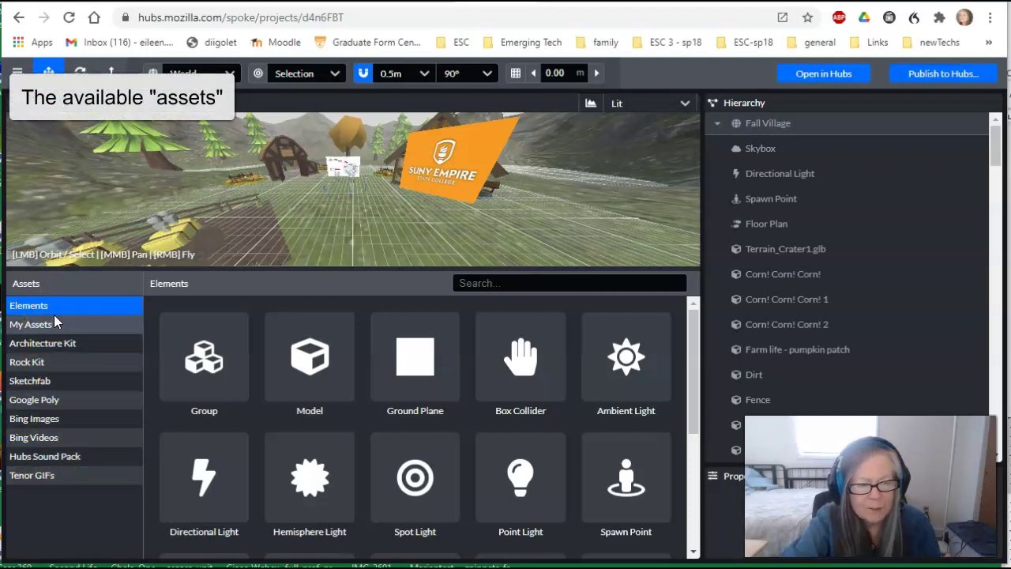
mouse_move(191, 355)
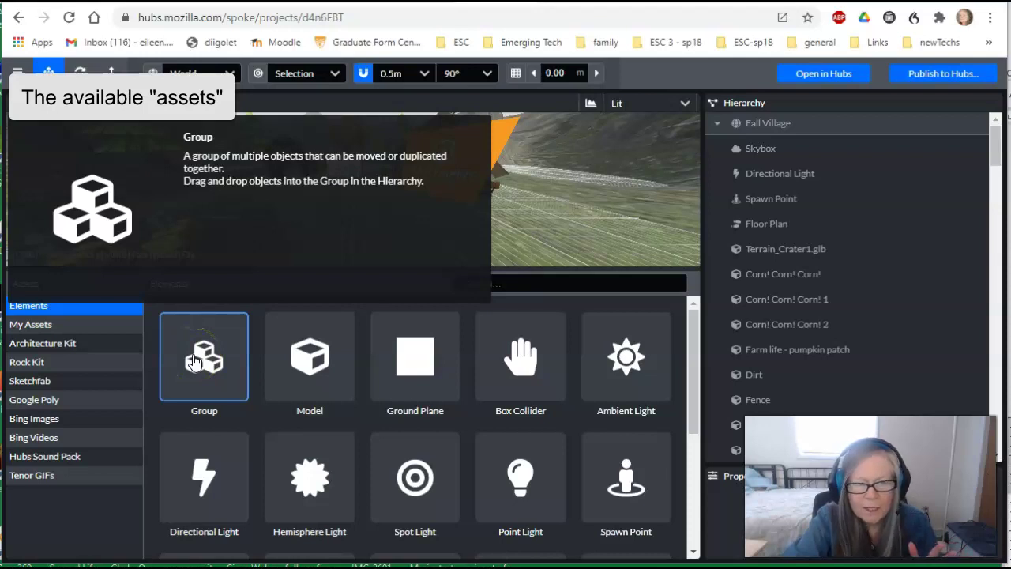
mouse_move(300, 363)
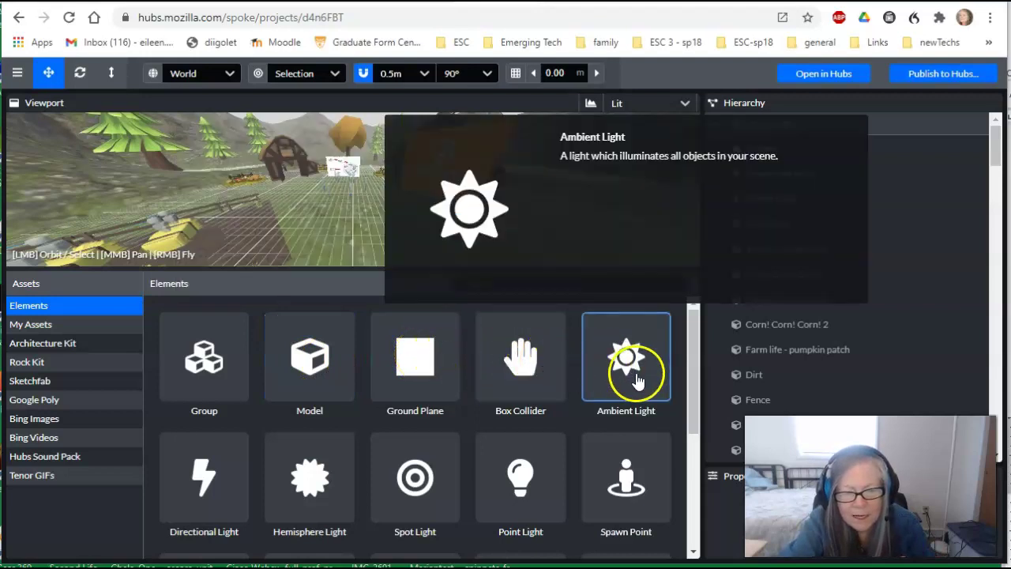
mouse_move(618, 458)
left_click_drag(690, 401, 689, 450)
mouse_move(203, 401)
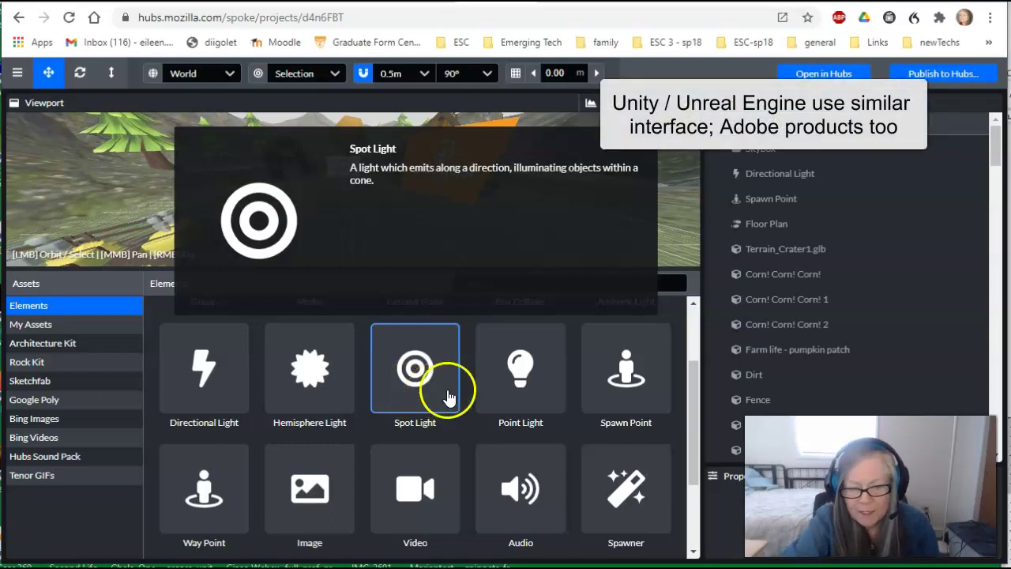
mouse_move(662, 385)
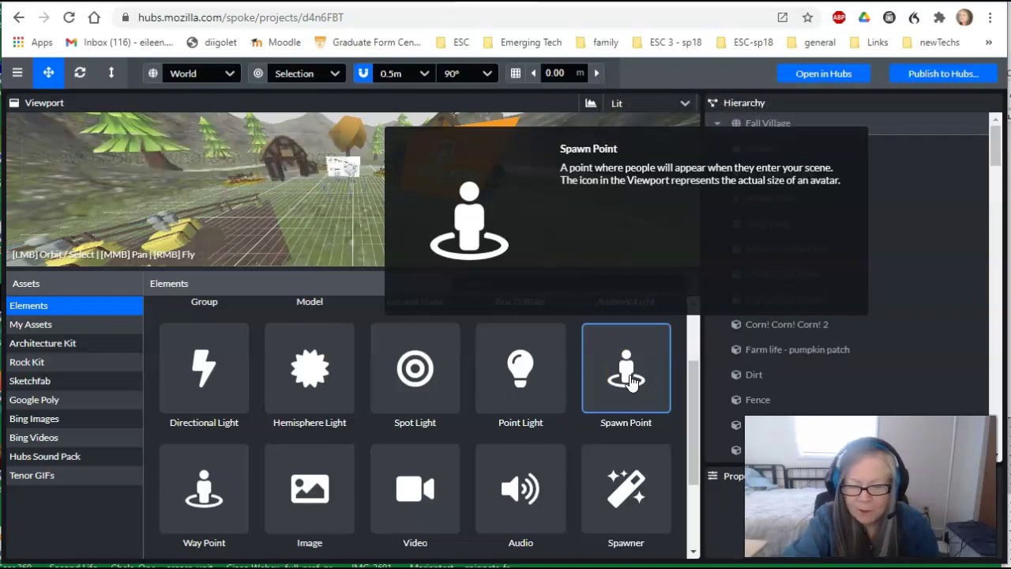
left_click_drag(693, 402, 688, 469)
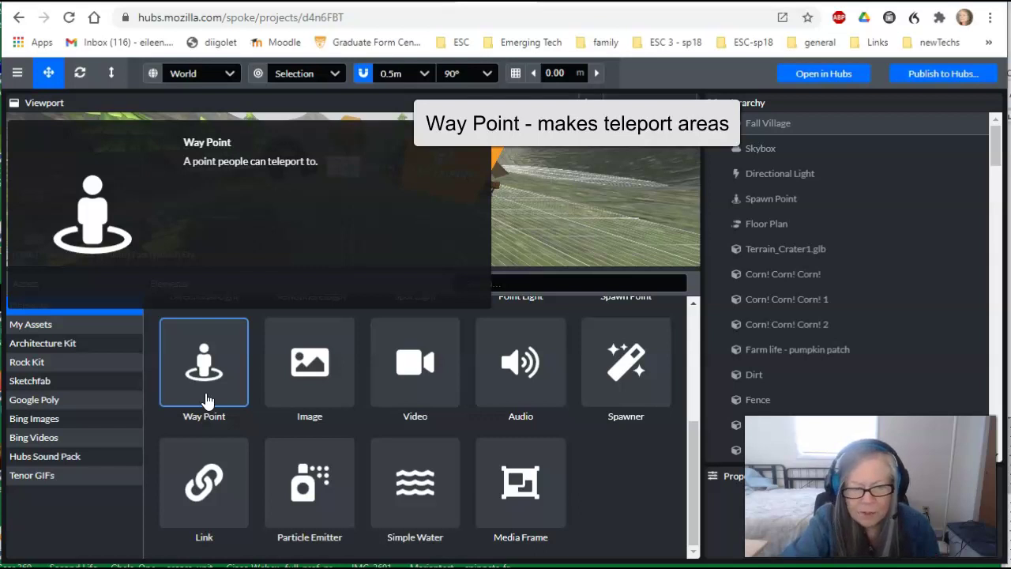
left_click(324, 370)
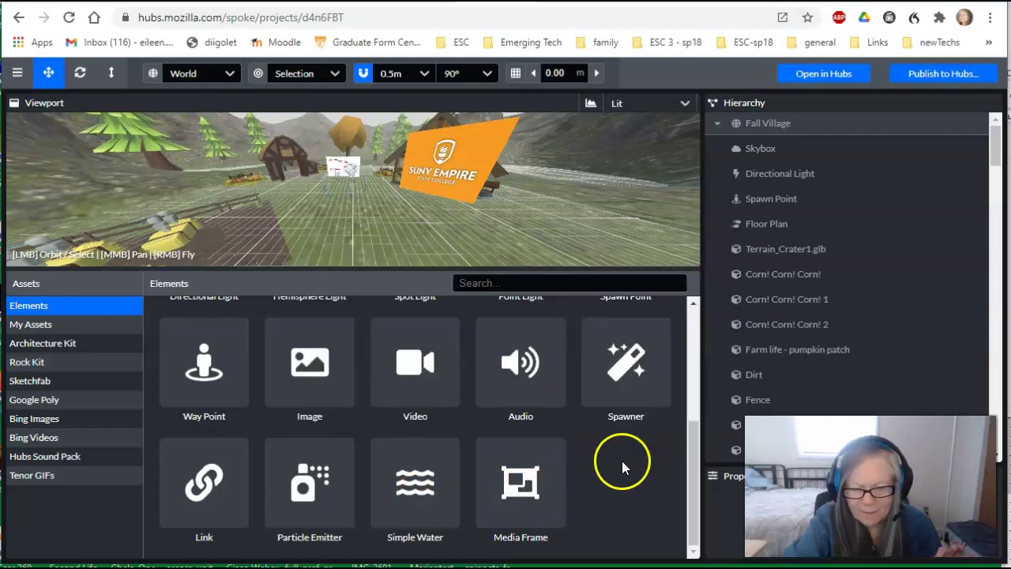
left_click_drag(694, 454, 694, 481)
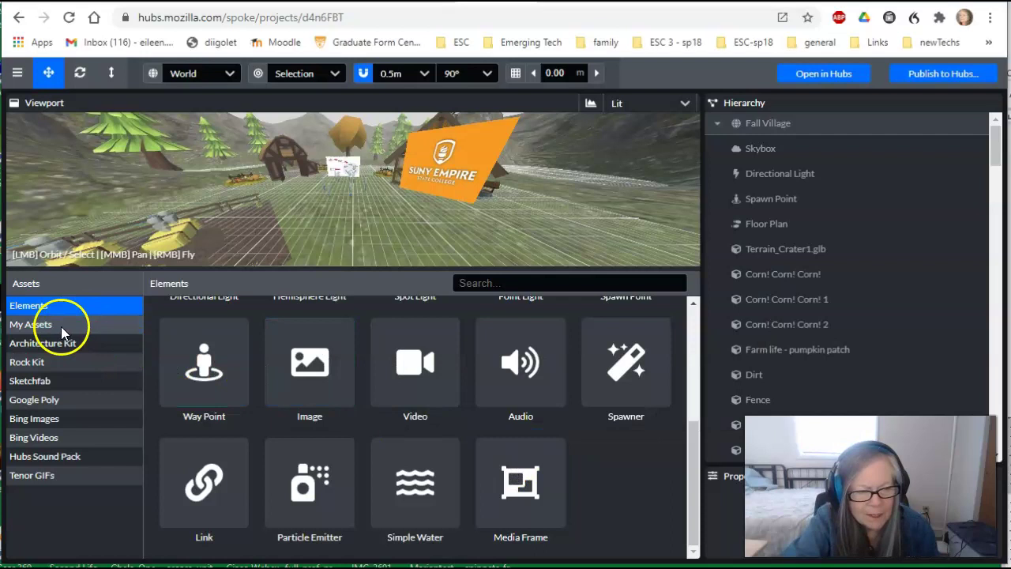
Look through the uploaded files in My Assets and filter them to Models
left_click(32, 323)
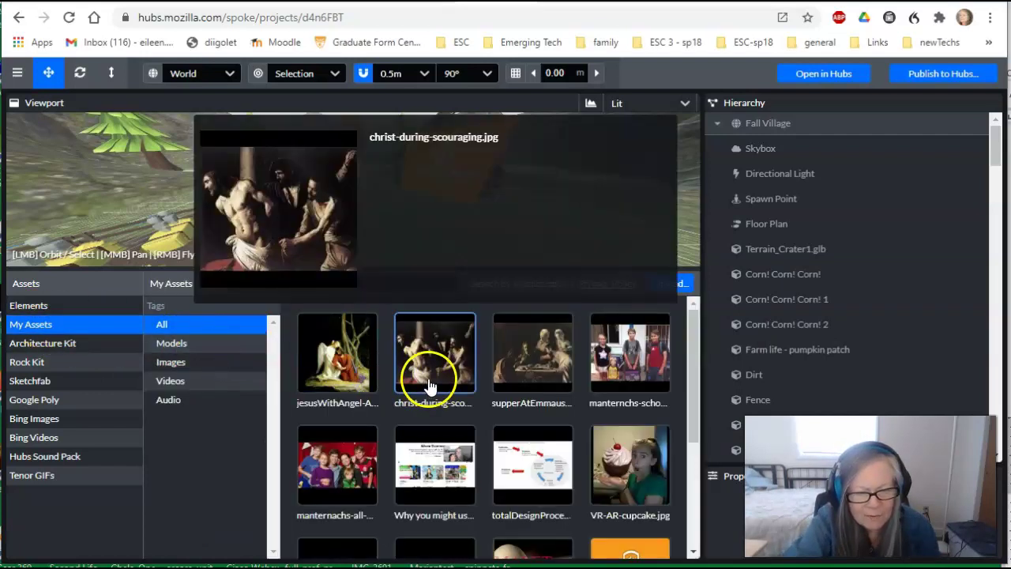
scroll(429, 385, "down", 3)
mouse_move(425, 390)
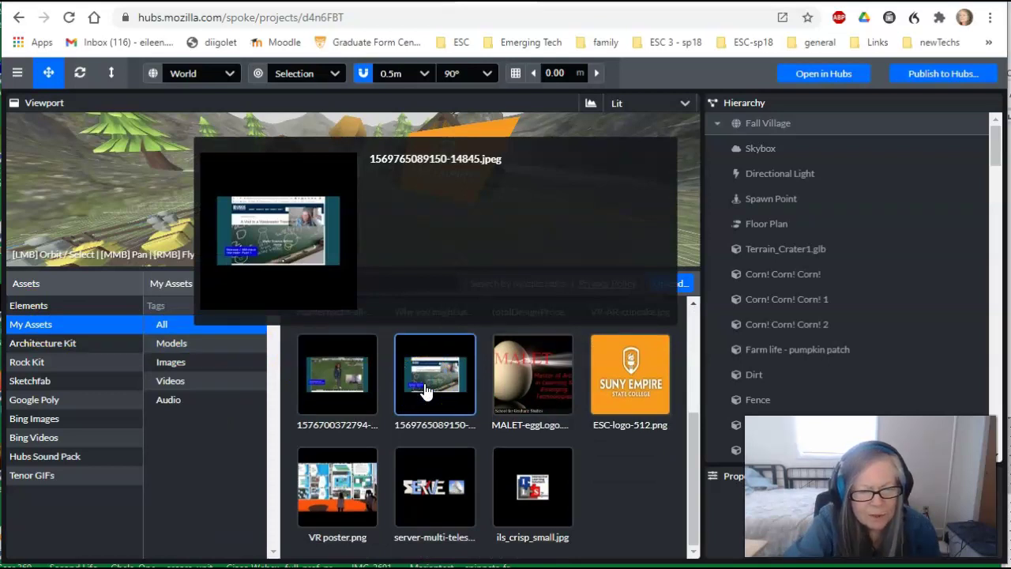
left_click(173, 343)
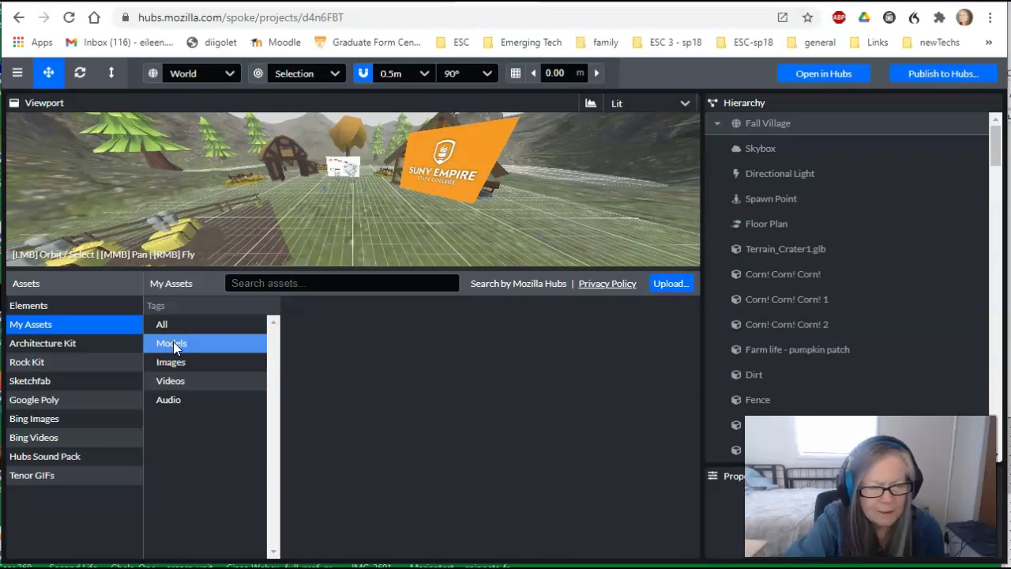
Browse the Sketchfab model library to see what kinds of models it offers
left_click(68, 346)
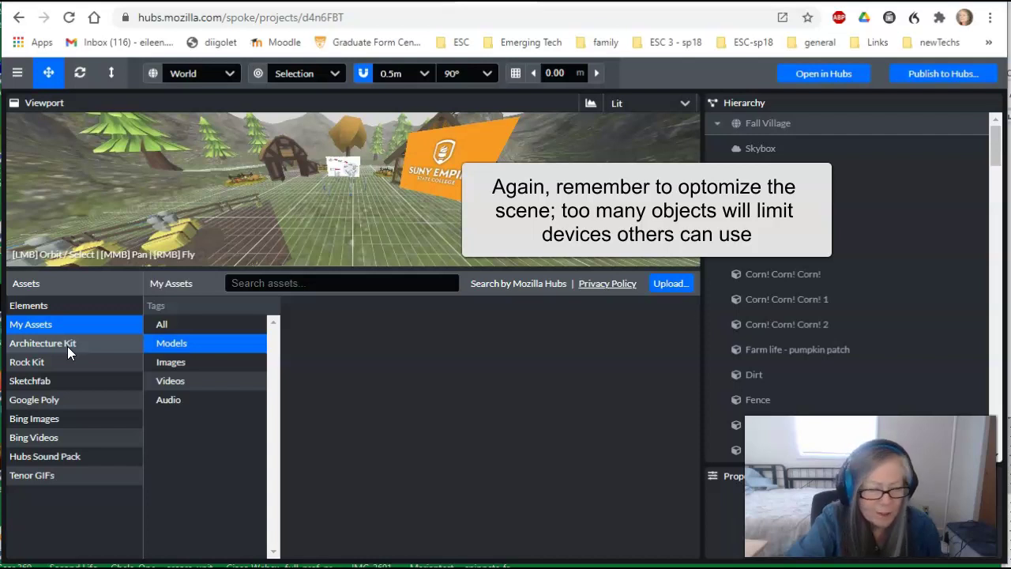
left_click(67, 382)
left_click(65, 380)
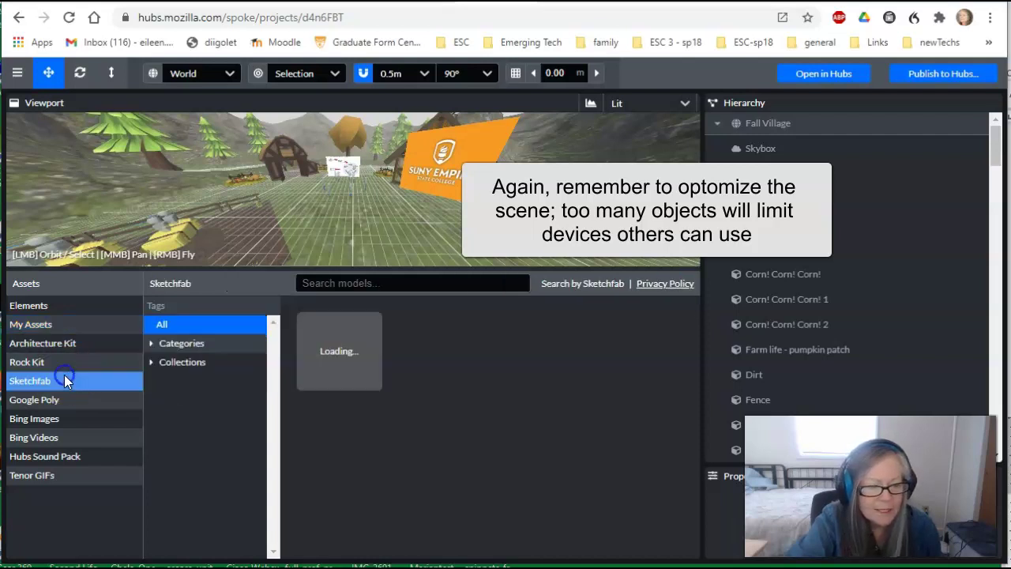
mouse_move(563, 442)
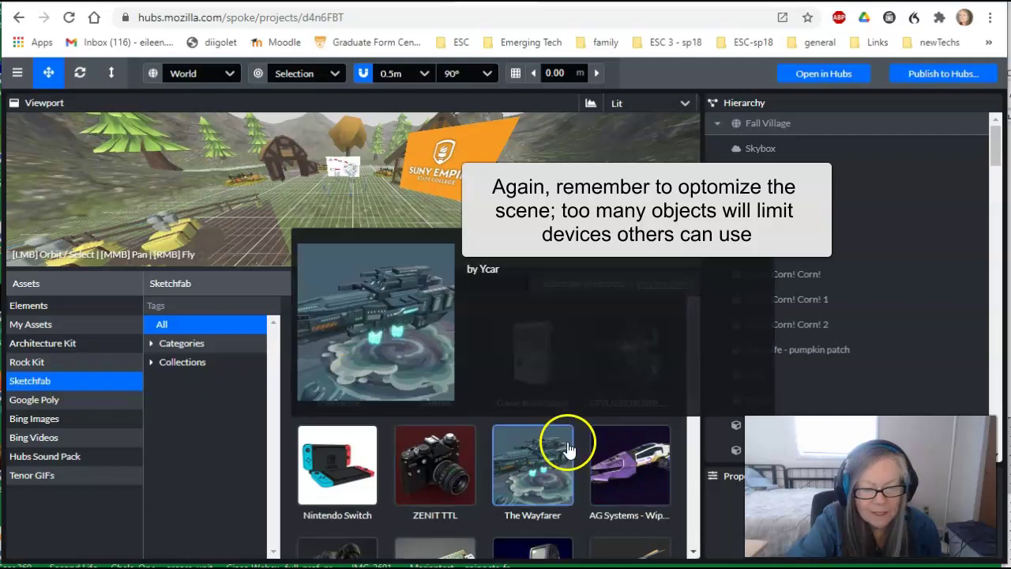
scroll(568, 437, "down", 2)
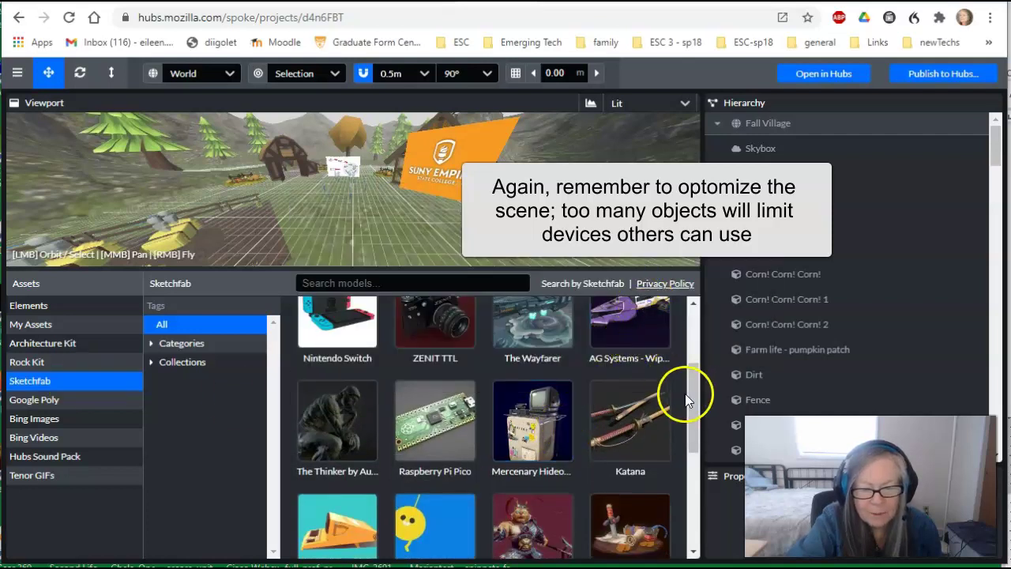
mouse_move(691, 402)
left_mouse_down()
mouse_move(681, 525)
mouse_move(677, 513)
left_mouse_up()
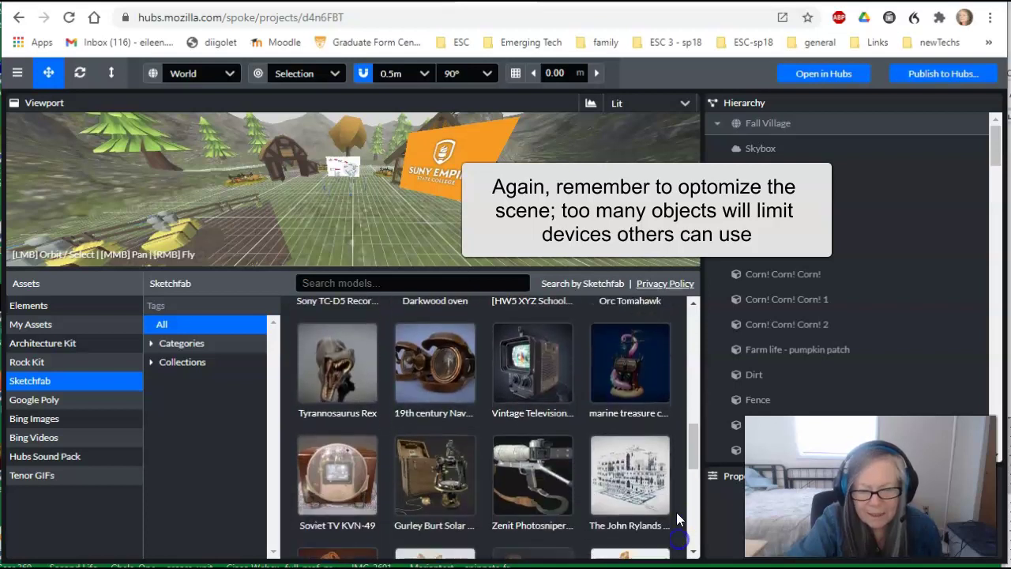
left_click_drag(693, 477, 692, 530)
left_click(690, 453)
left_click_drag(690, 453, 693, 508)
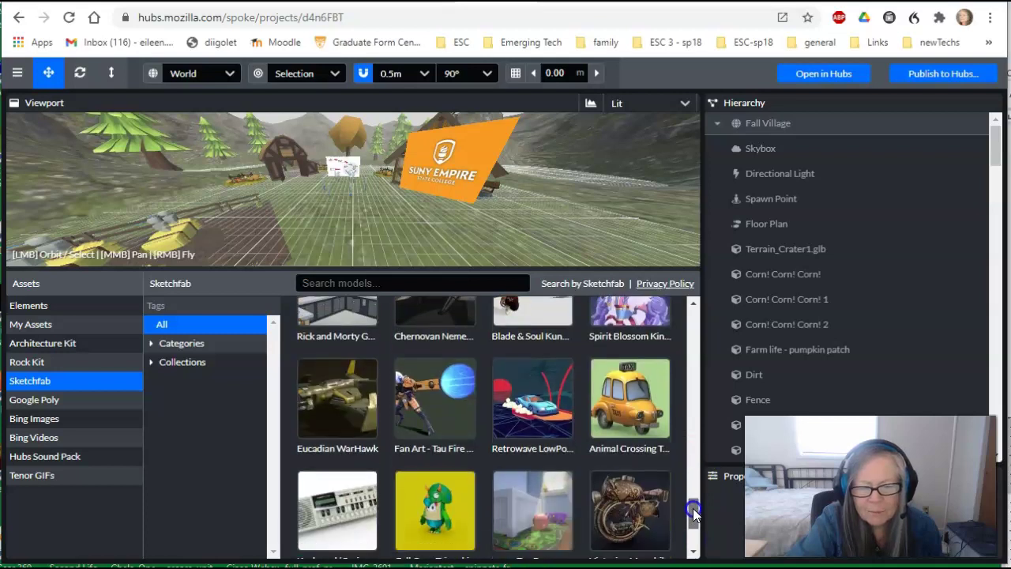
Look through the Google Poly models, the Bing Images source and the Tenor GIFs collection
left_click(90, 402)
left_click_drag(695, 378, 697, 514)
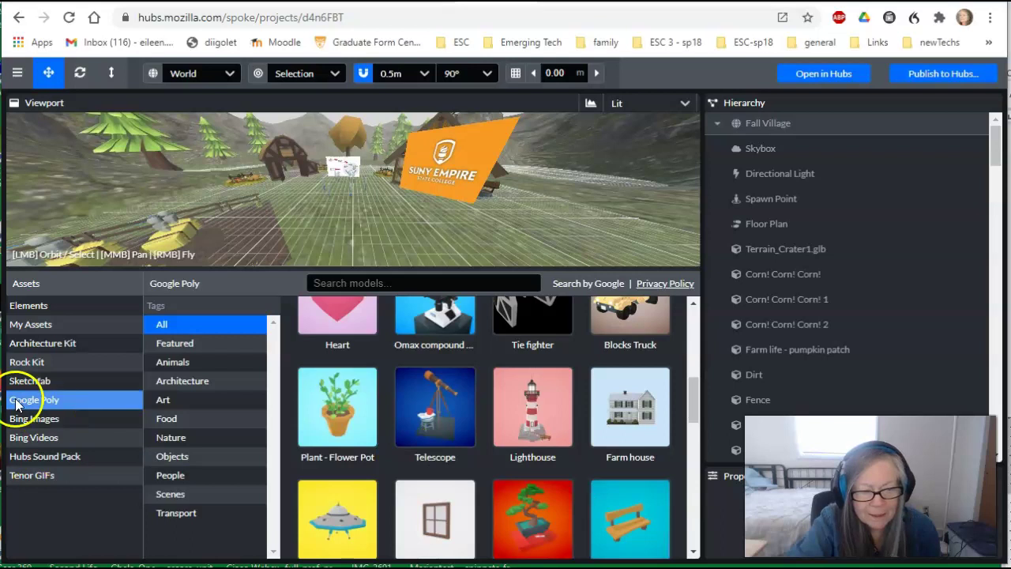
left_click(27, 420)
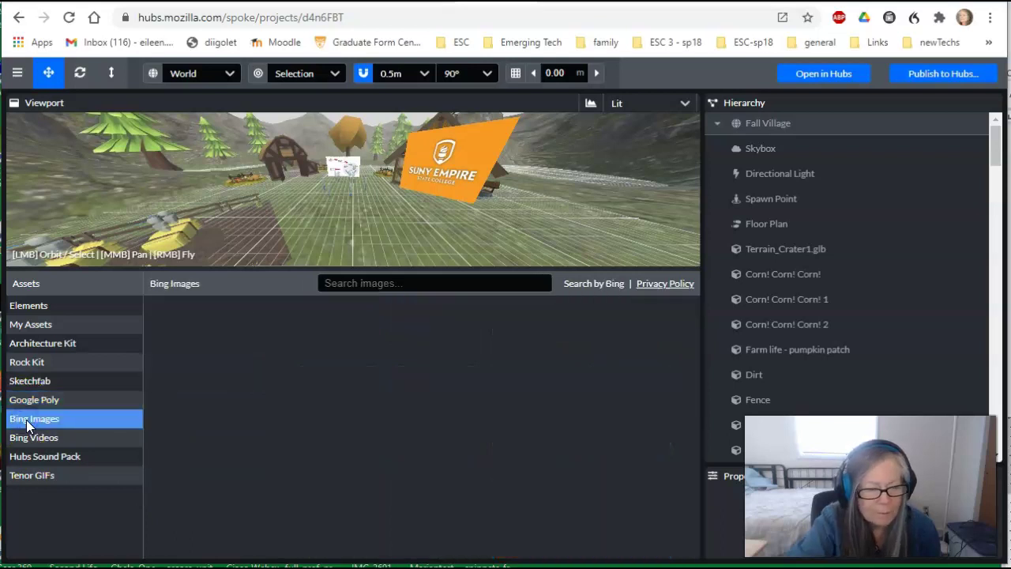
left_click(78, 475)
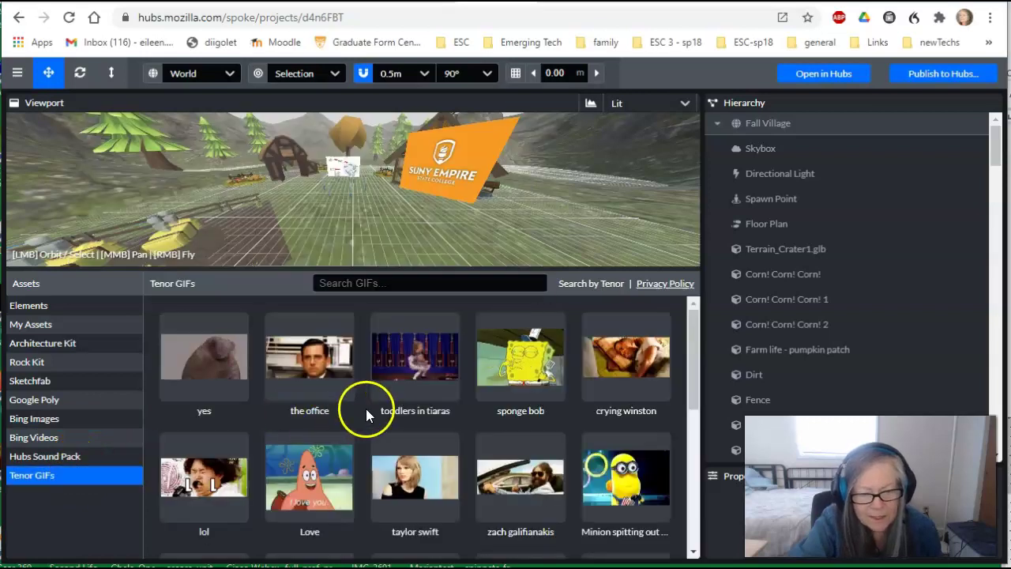
mouse_move(395, 405)
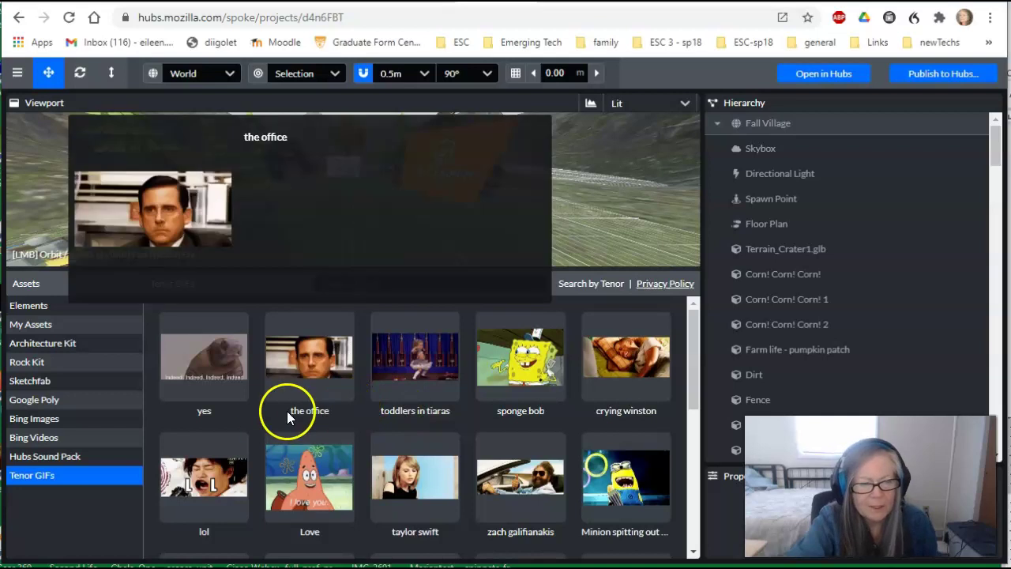
Look through the Architecture Kit building pieces, from floors, doors and walls to rails and stairs
left_click(76, 344)
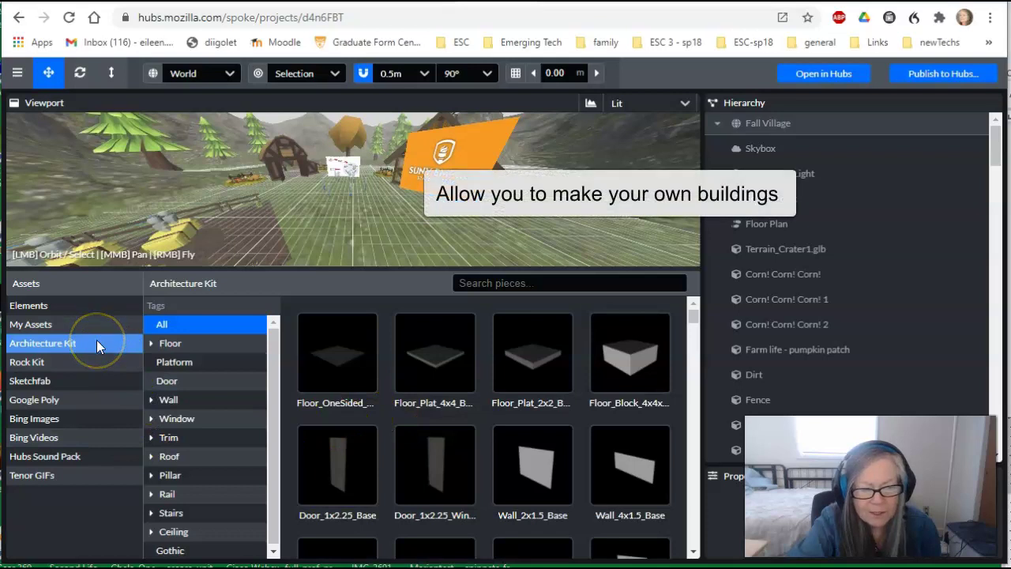
left_click_drag(693, 327, 690, 370)
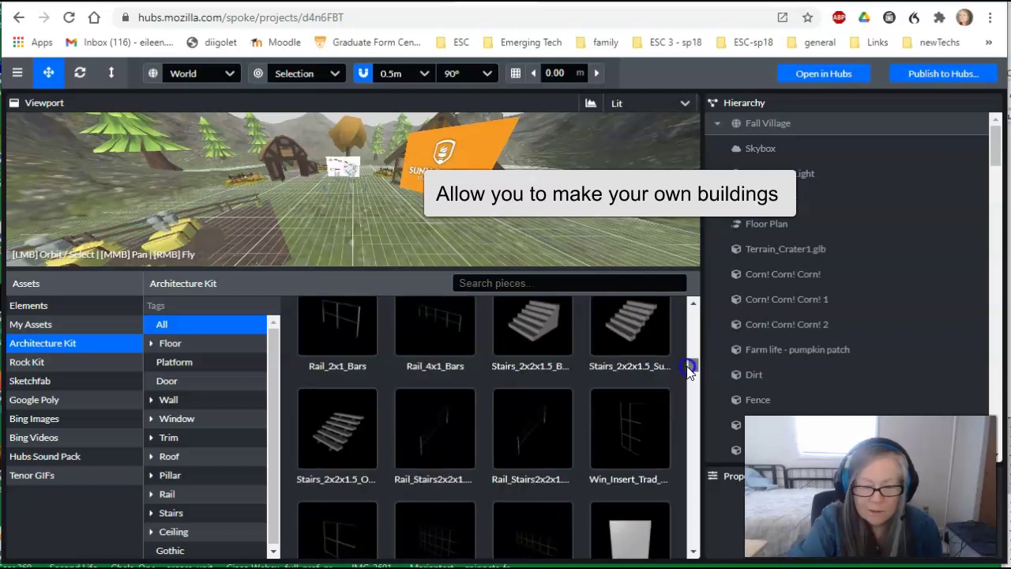
left_click_drag(687, 370, 699, 317)
Enlarge the viewport over the assets area and select the white diagram image in the scene
left_click_drag(538, 270, 554, 462)
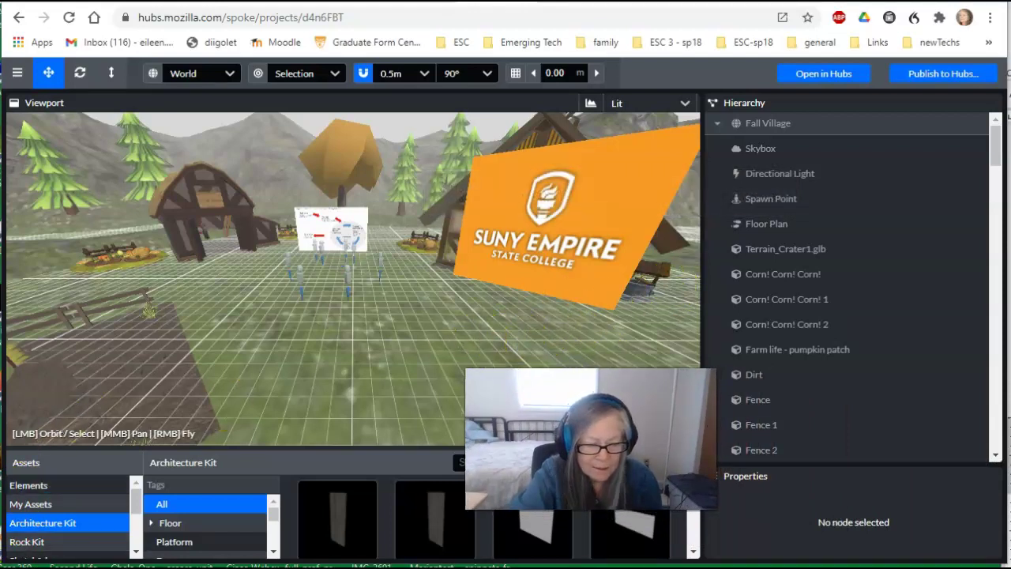
left_click(686, 324)
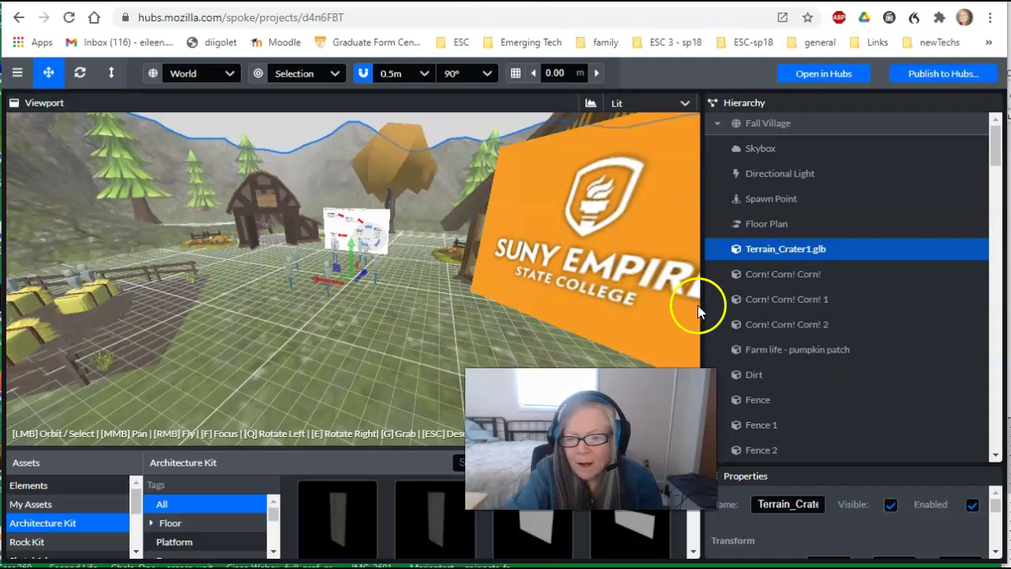
left_click_drag(700, 303, 704, 306)
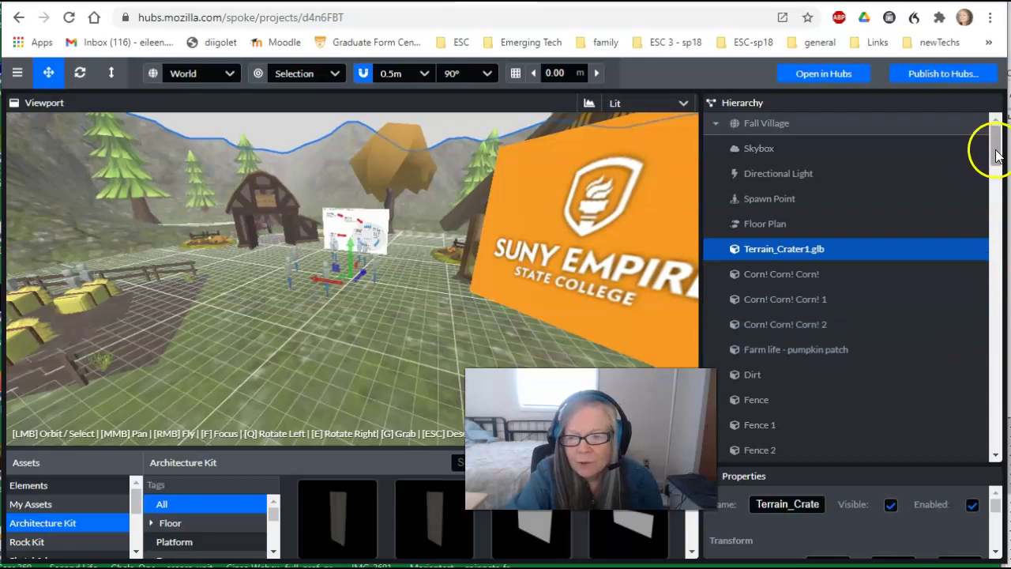
left_click(732, 151)
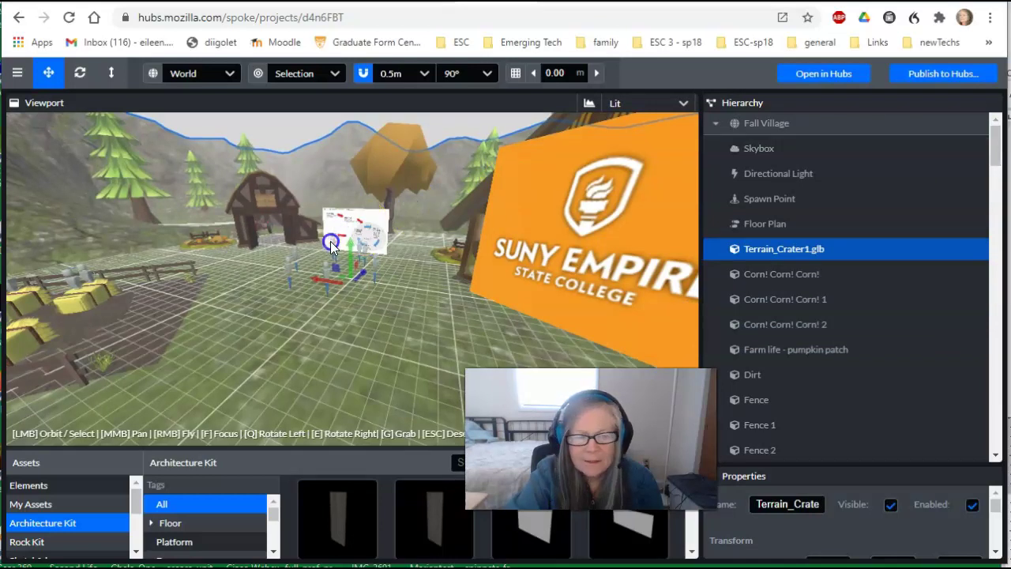
left_click(355, 229)
left_click_drag(403, 297, 576, 312)
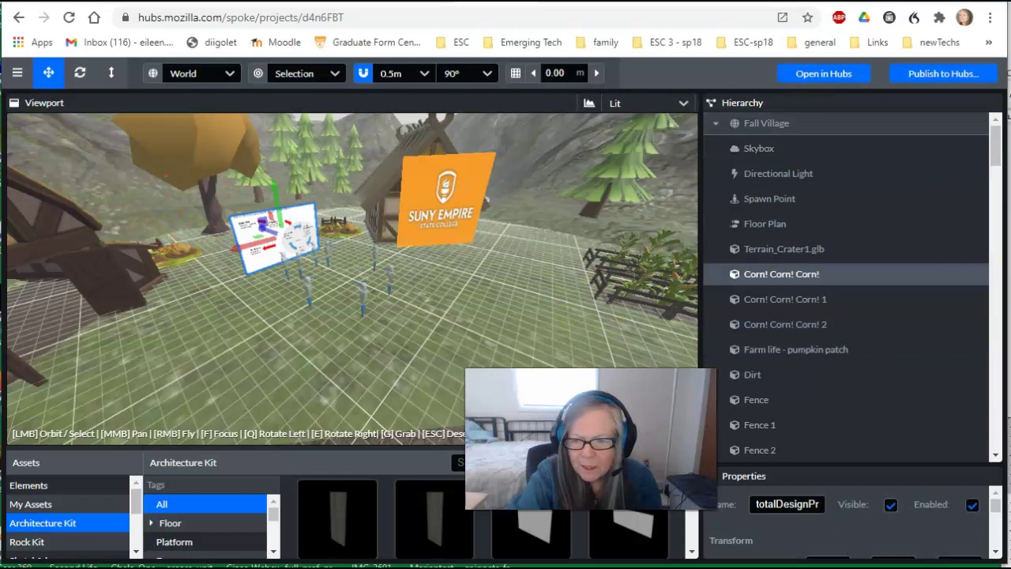
Select the Fall Village root object and enlarge the Properties area to show more of its scene settings
left_click(778, 130)
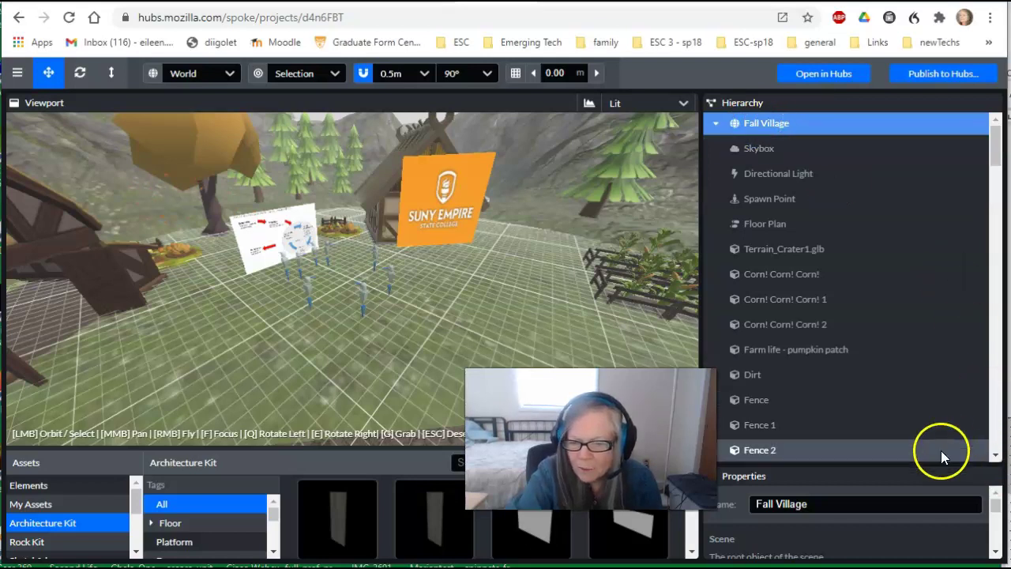
left_click_drag(935, 465, 928, 316)
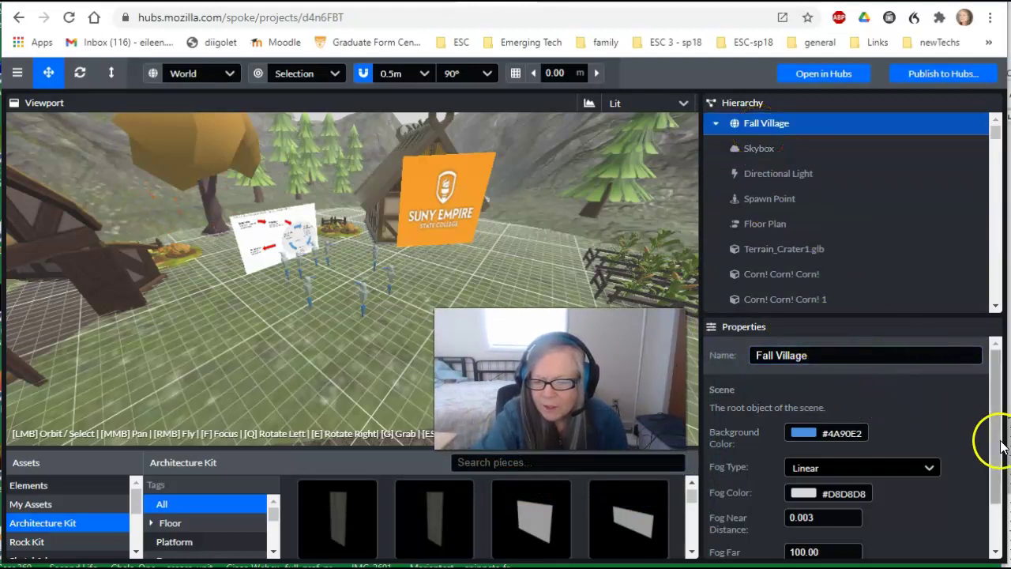
left_click_drag(1001, 445, 813, 386)
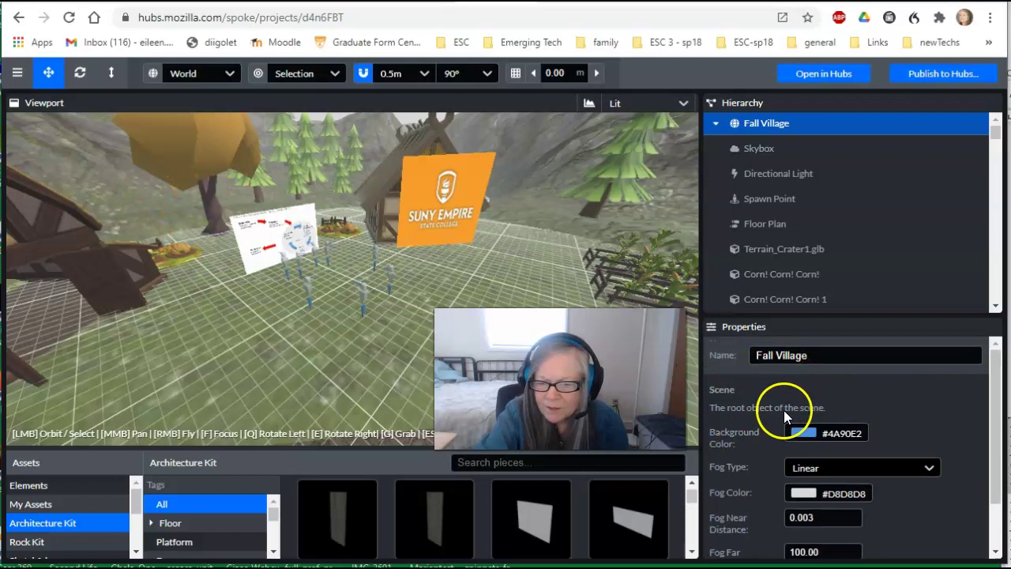
Examine the Fall Village scene from a distant overview of the whole terrain to a close view around the diagram image and spawn points
scroll(330, 248, "down", 5)
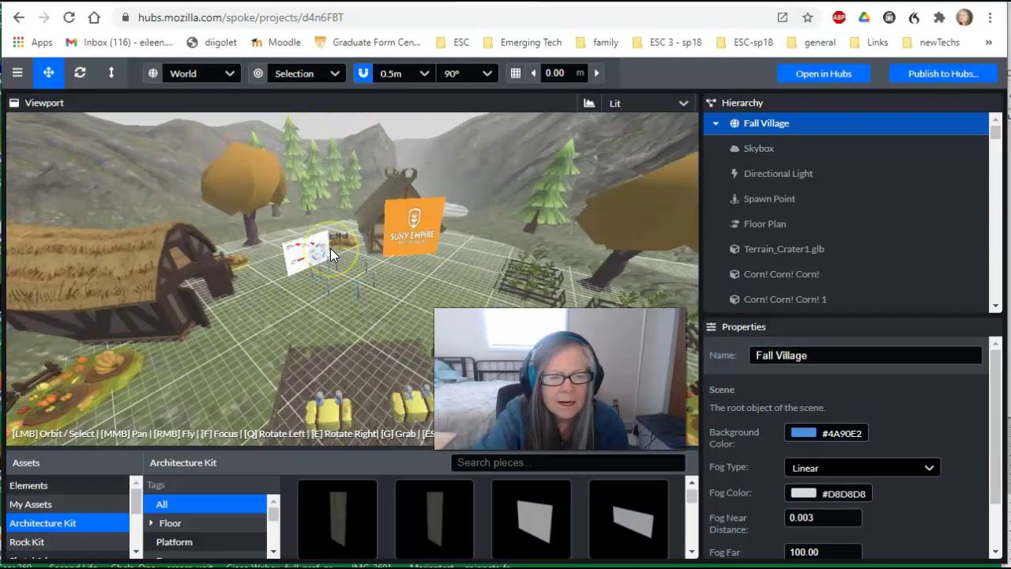
scroll(330, 250, "down", 8)
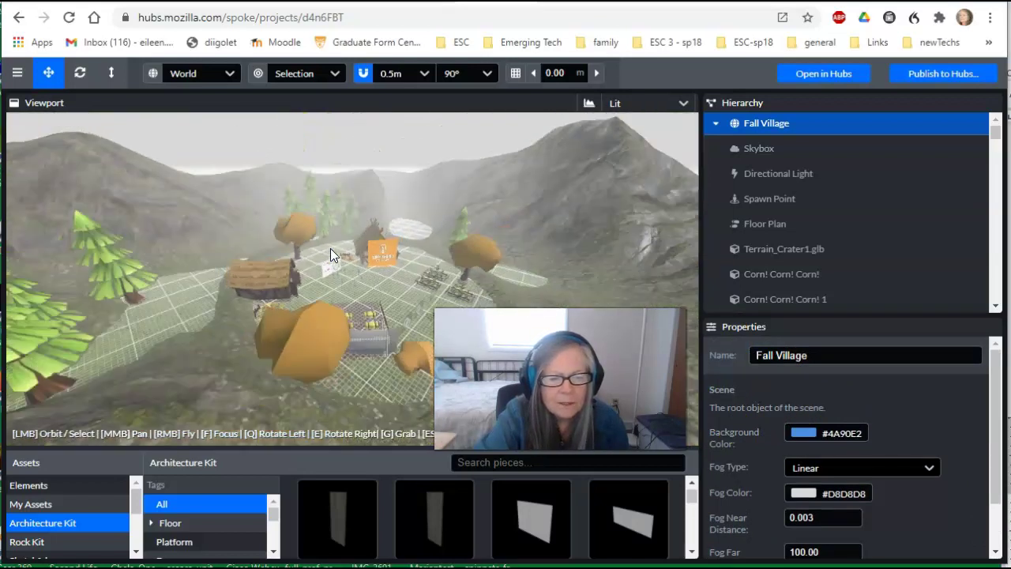
scroll(330, 254, "down", 2)
scroll(330, 254, "down", 2)
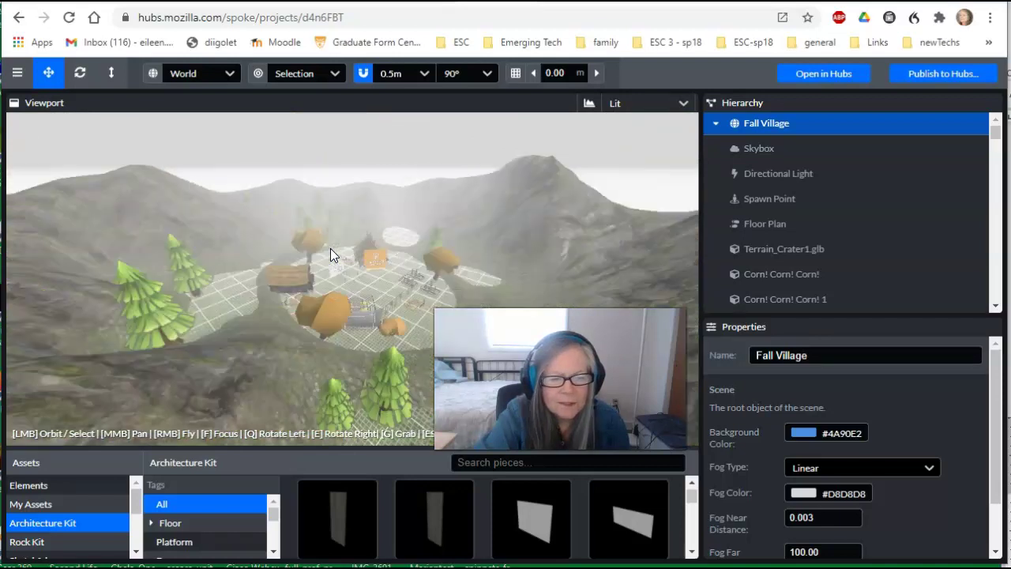
scroll(330, 248, "up", 2)
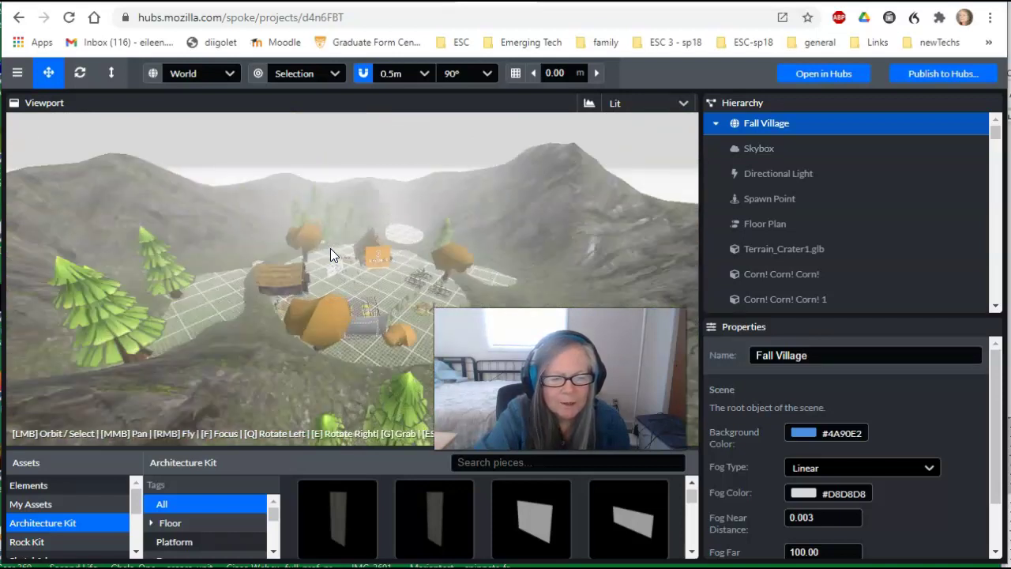
scroll(331, 248, "up", 6)
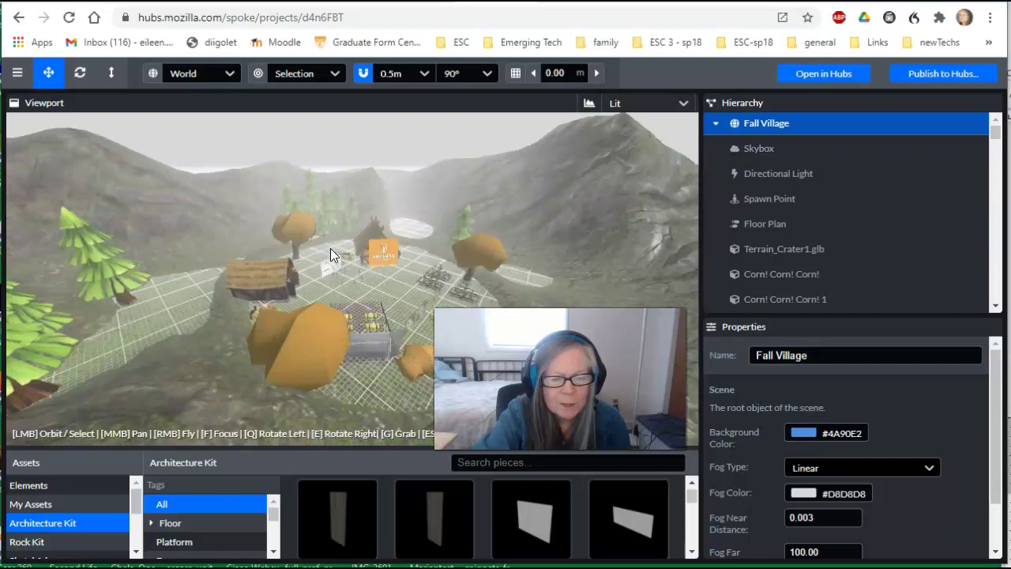
scroll(330, 253, "up", 4)
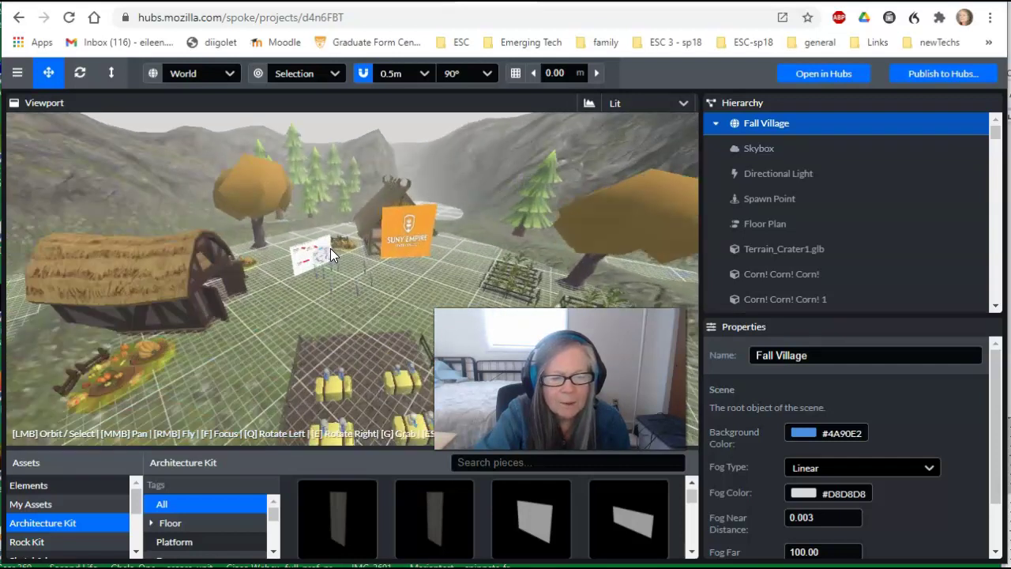
scroll(419, 273, "up", 5)
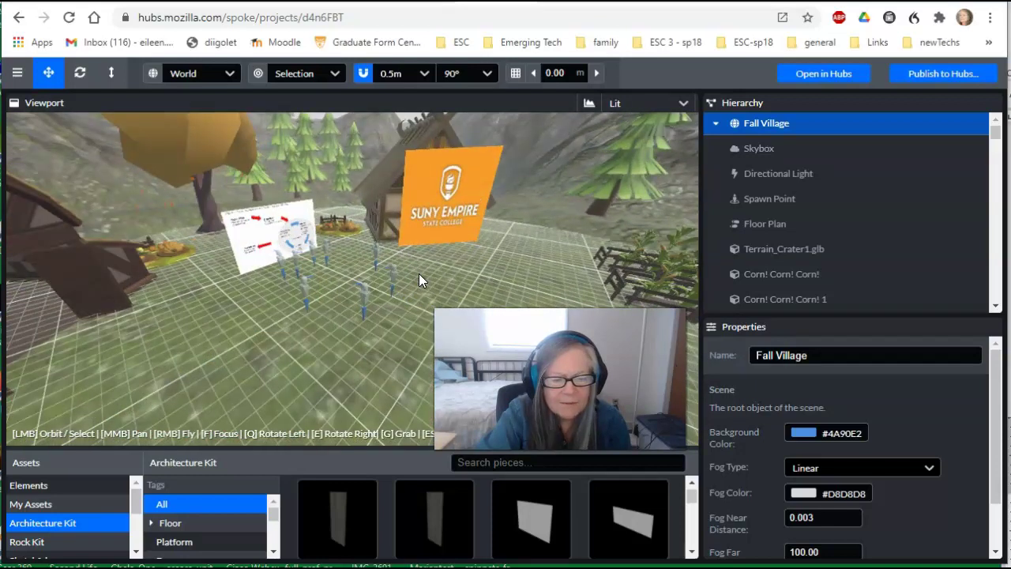
scroll(418, 273, "up", 2)
scroll(418, 274, "up", 1)
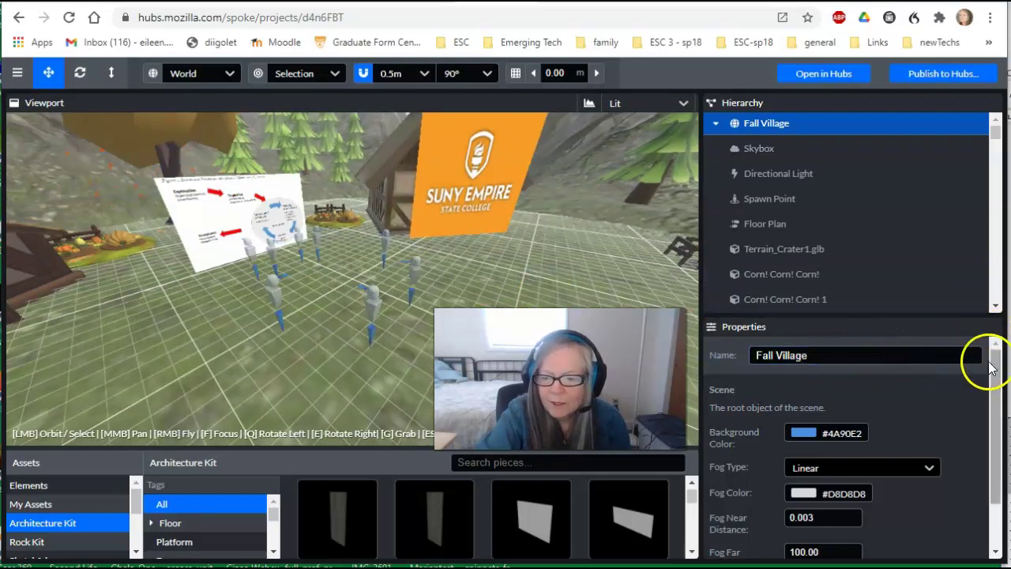
right_click_drag(345, 360, 295, 362)
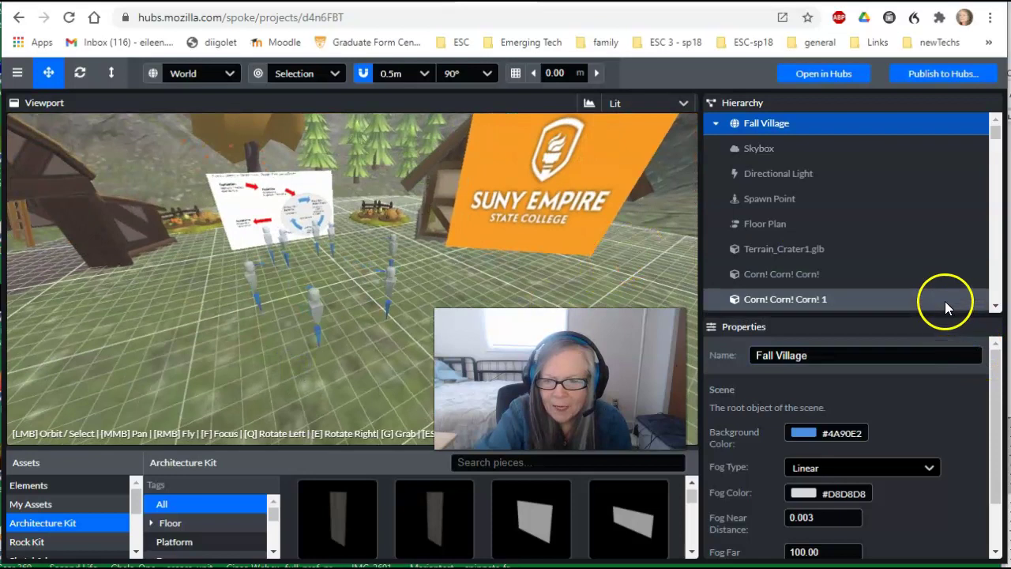
Select the Skybox and review its properties, from Time of Day and Latitude to Horizon Start and Horizon End
left_click(757, 149)
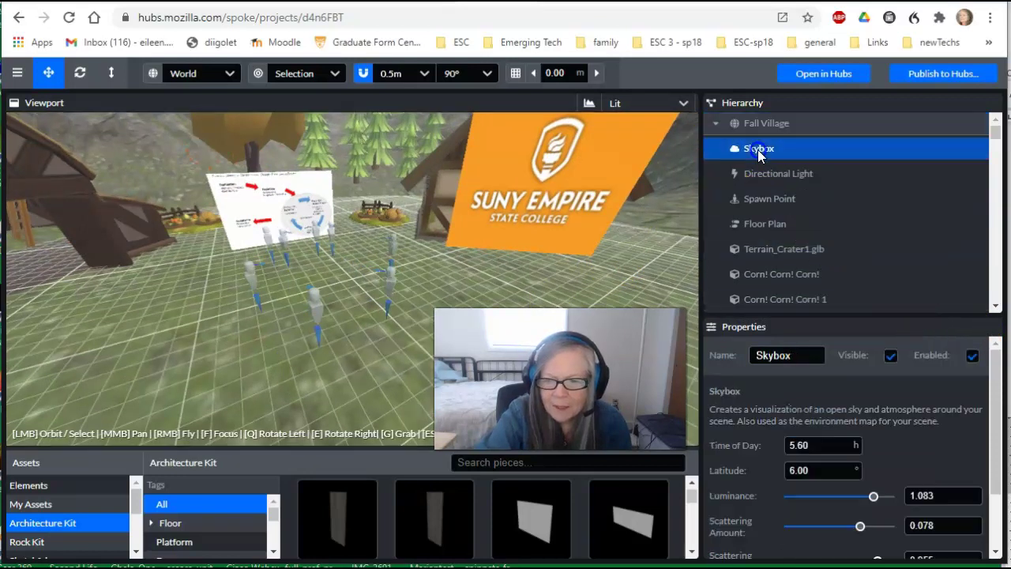
right_click_drag(413, 293, 361, 295)
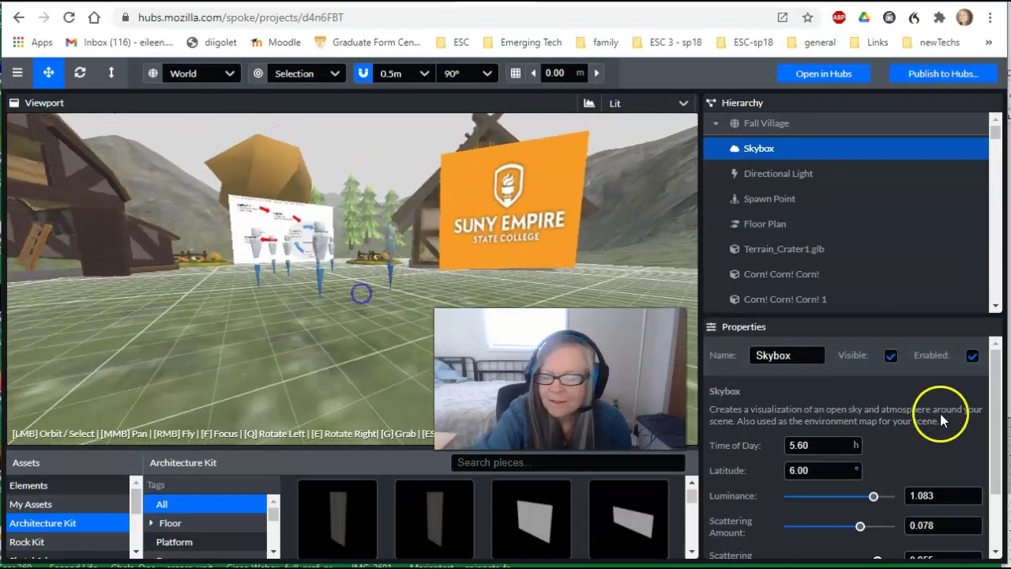
left_click_drag(1000, 424, 995, 479)
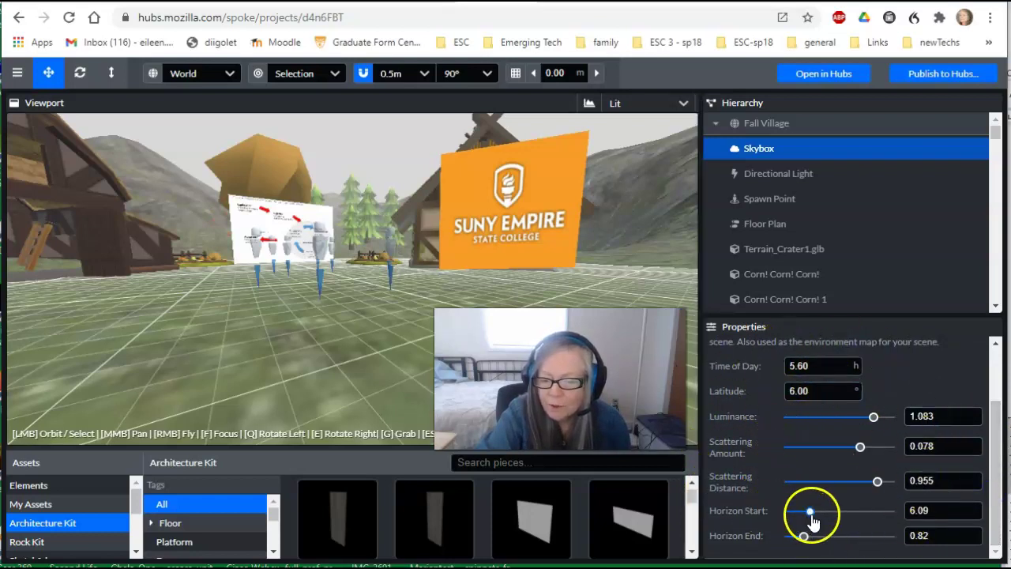
left_click_drag(995, 446, 1003, 384)
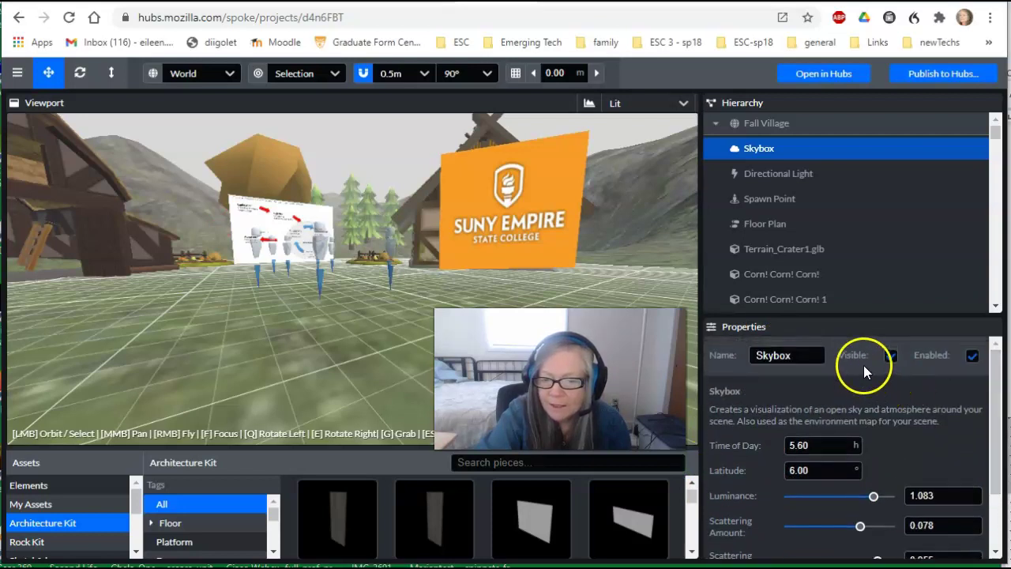
Hide the Skybox and make it visible again to compare the scene's sky
left_click(890, 357)
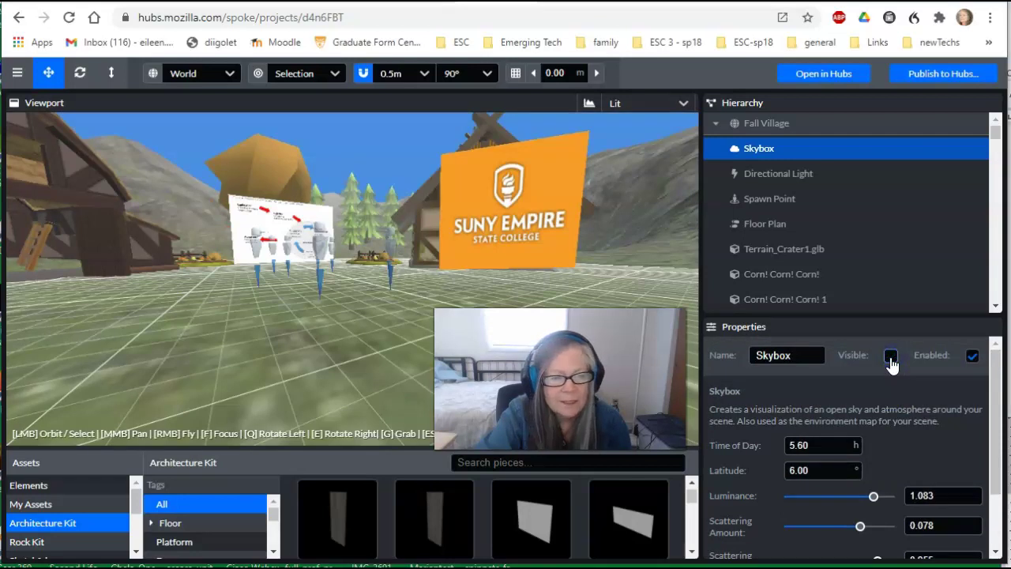
left_click(890, 357)
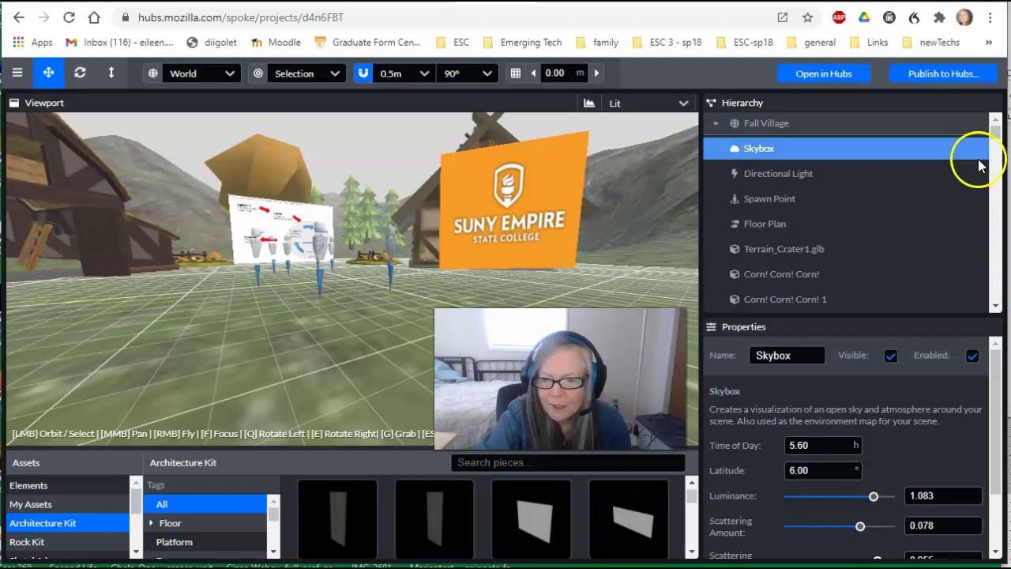
Select the Directional Light to view its properties and position in the scene, and select the Spawn Point
left_click(806, 175)
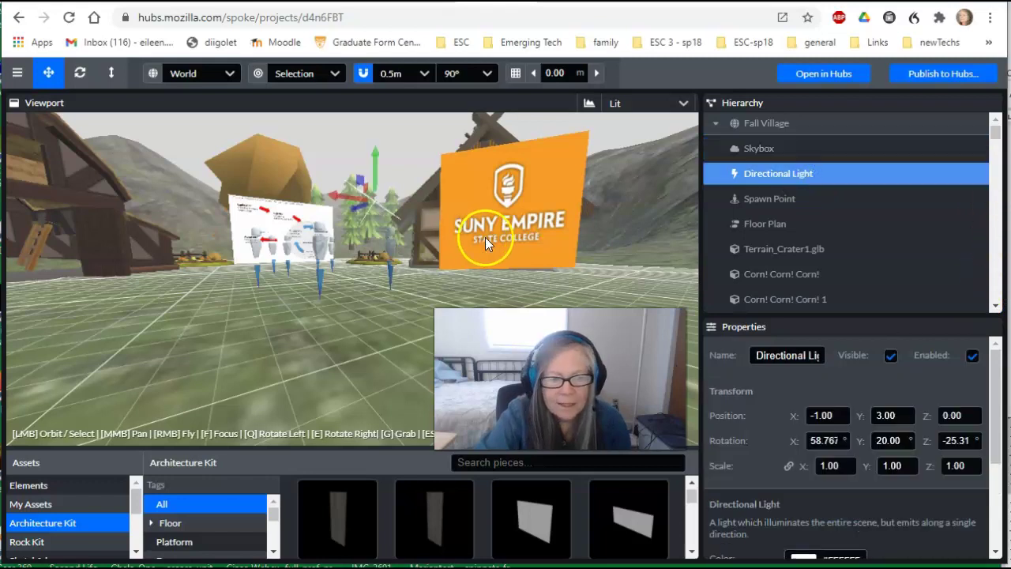
left_click_drag(716, 215, 756, 201)
left_click(576, 235)
right_click_drag(608, 250, 573, 280)
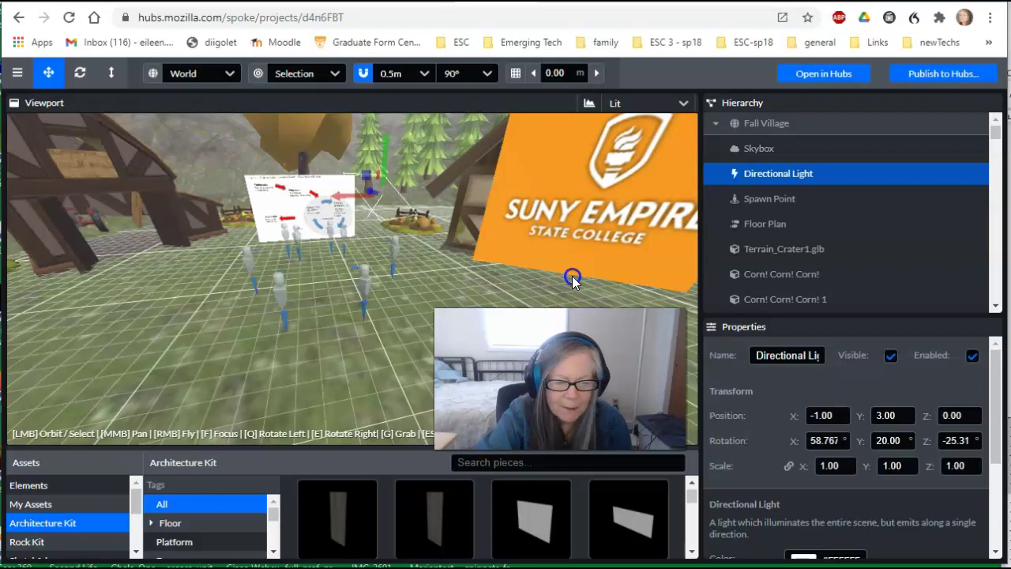
left_click_drag(461, 281, 415, 282)
left_click(784, 199)
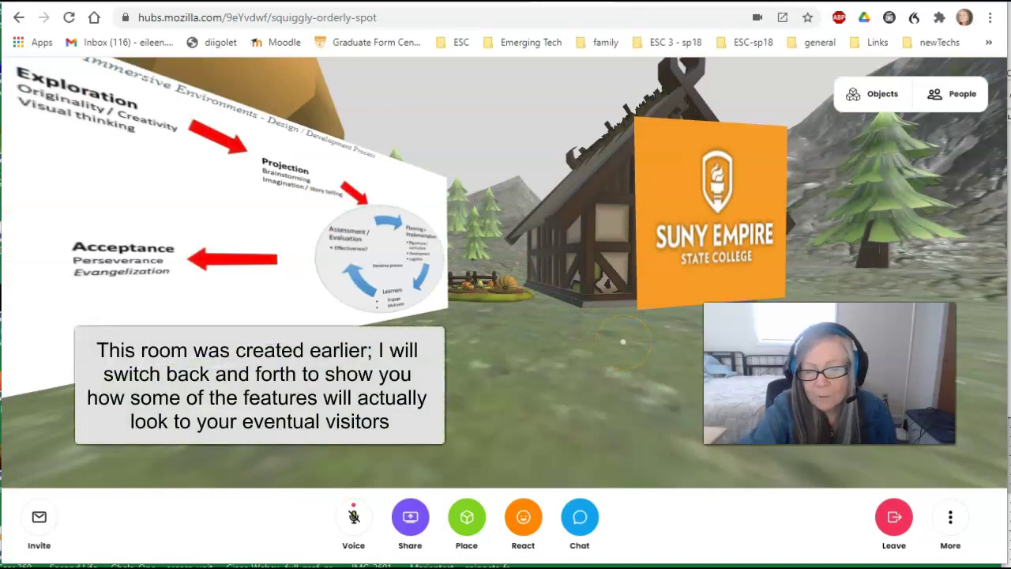
Look around the published Hubs room, from the process diagram and SUNY Empire sign to the hay bales, and return to the Spoke editor
key("w")
left_click_drag(598, 353, 960, 386)
key("Left")
key("Left")
key("Left")
key("Left")
key("Left")
key("Left")
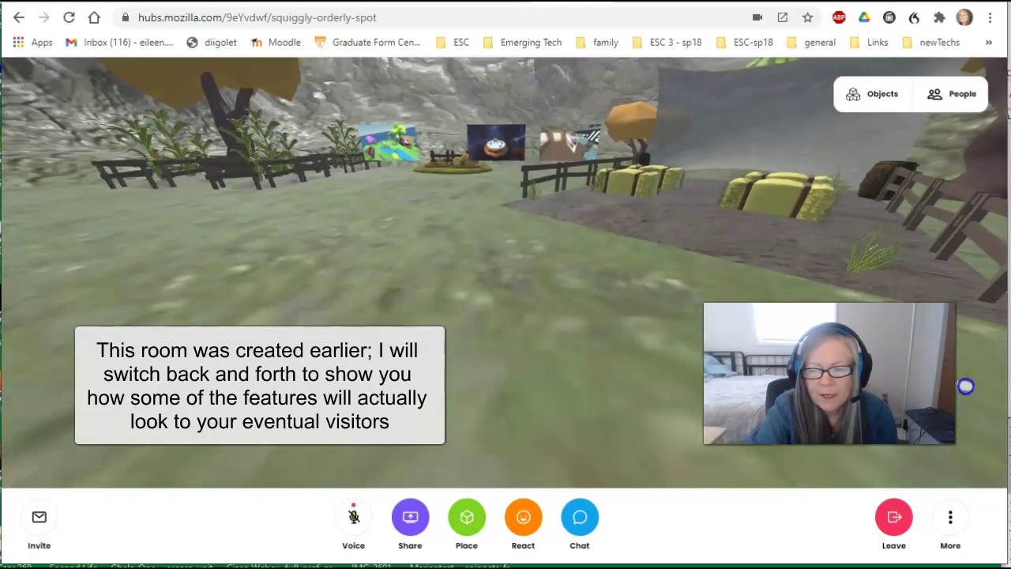
key("Left")
key("Left")
key("Left")
key("Left")
key("Left")
key("Left")
key("Left")
key("Left")
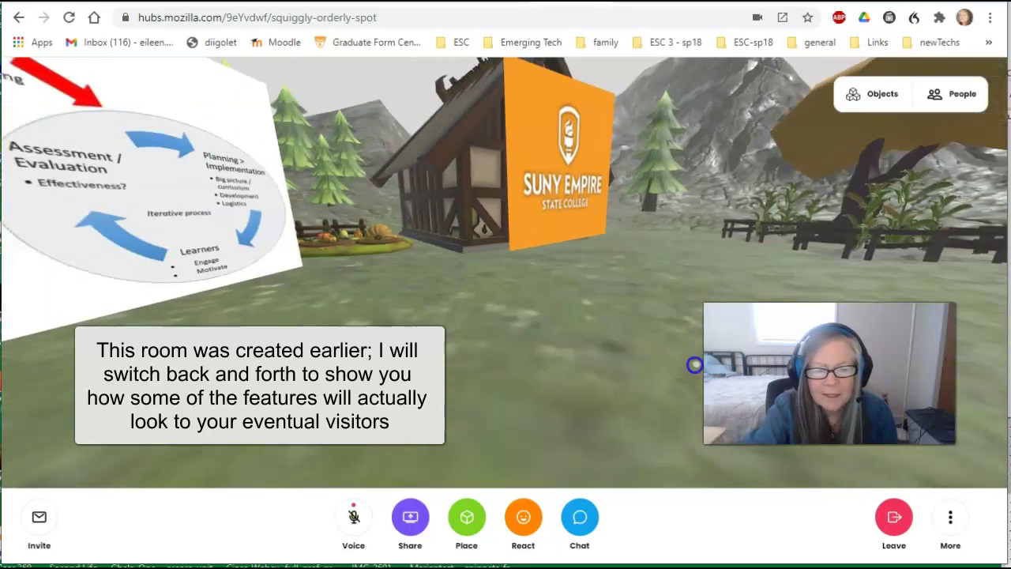
left_click_drag(695, 365, 560, 393)
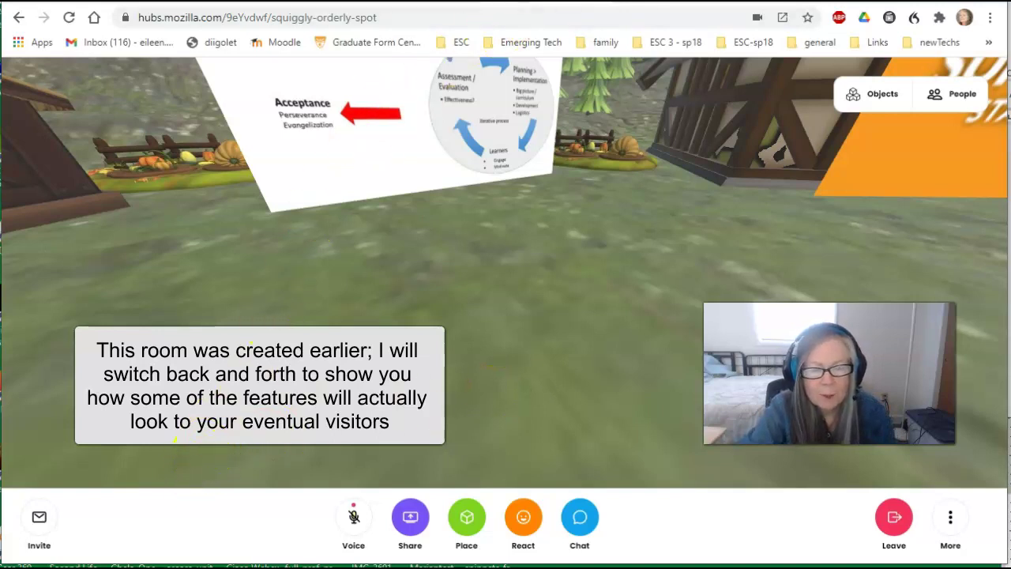
left_click(553, 2)
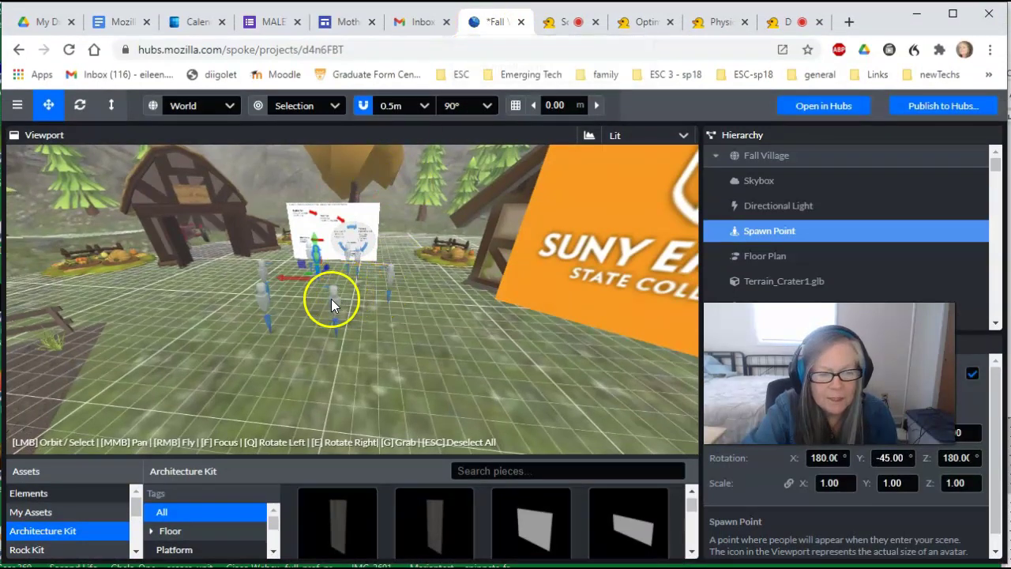
Examine the group of spawn point figures in front of the diagram from close up and from another side
left_click(268, 341)
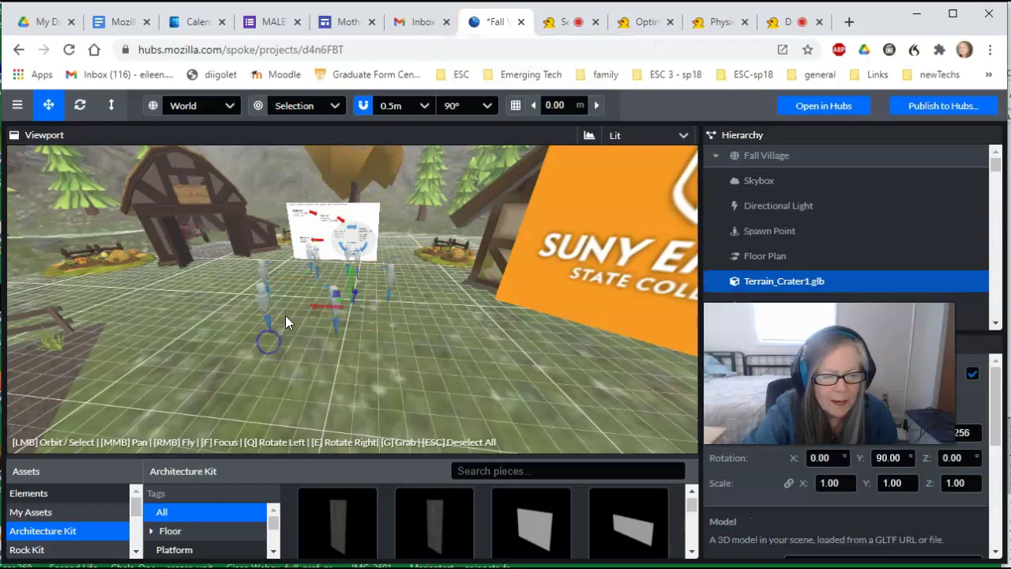
scroll(271, 333, "up", 5)
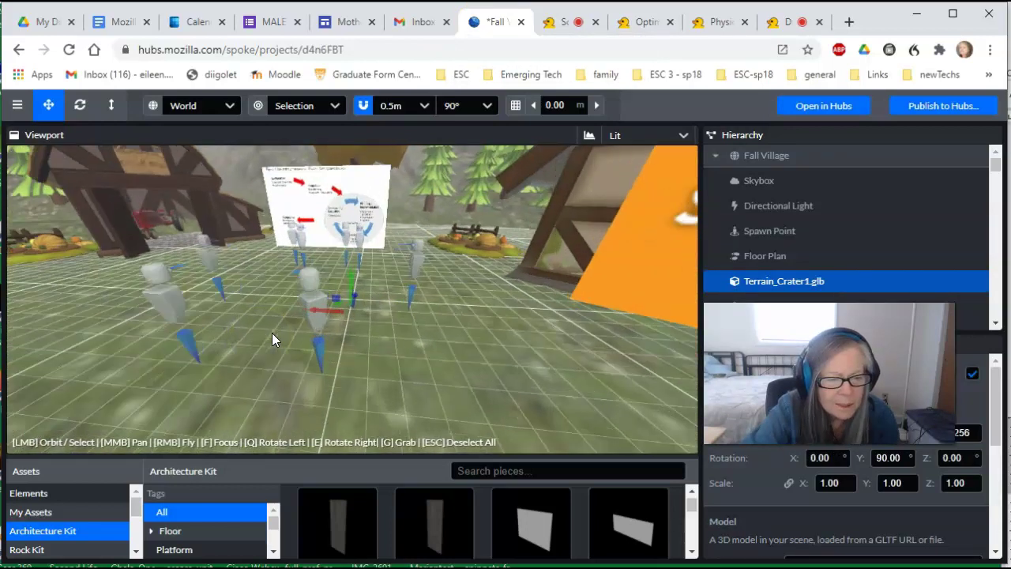
left_click_drag(237, 343, 58, 348)
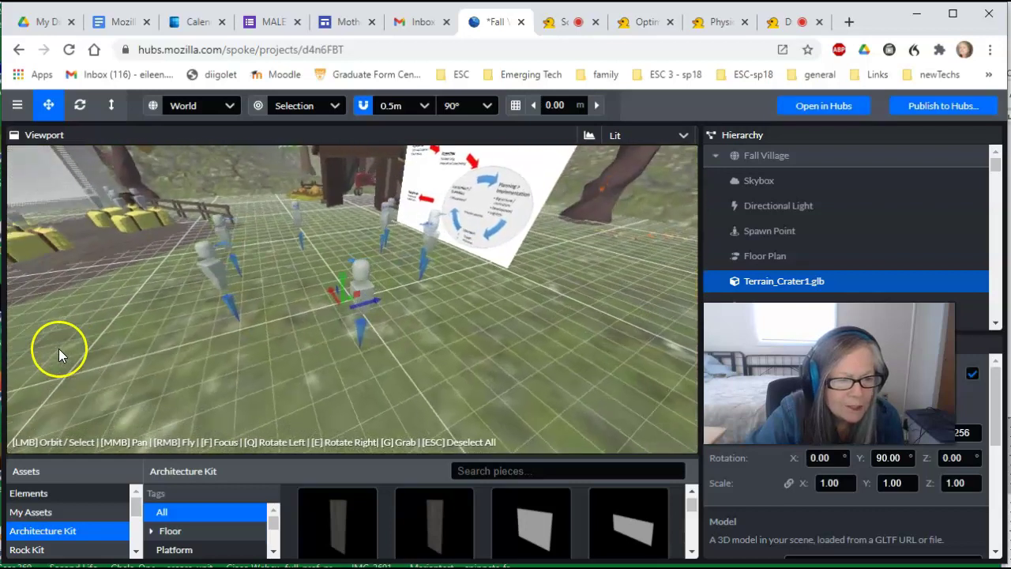
left_click_drag(333, 313, 258, 305)
right_click_drag(252, 307, 269, 316)
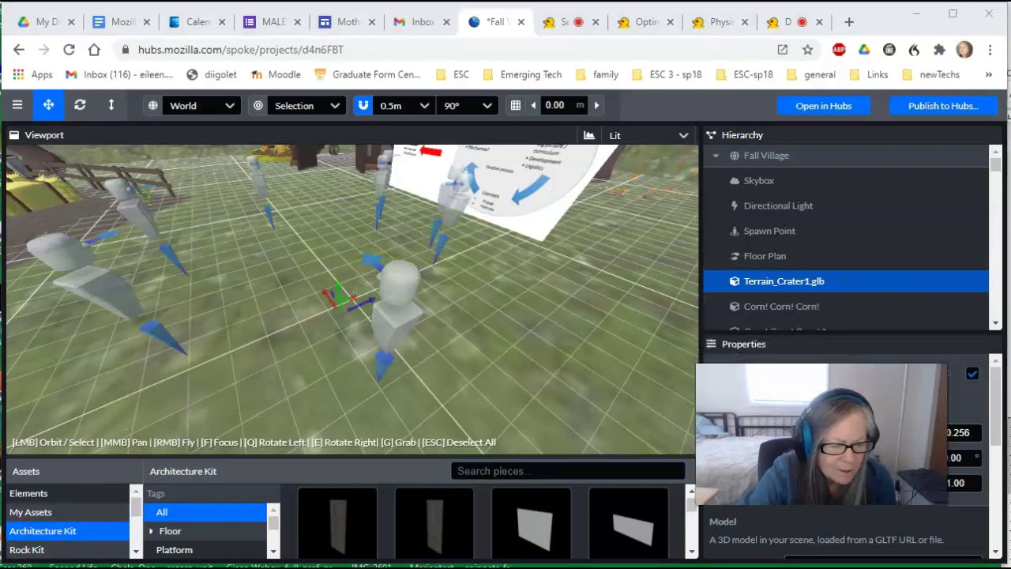
Select the Spawn Point beside the diagram and inspect the avatar-sized figures around it
left_click(339, 343)
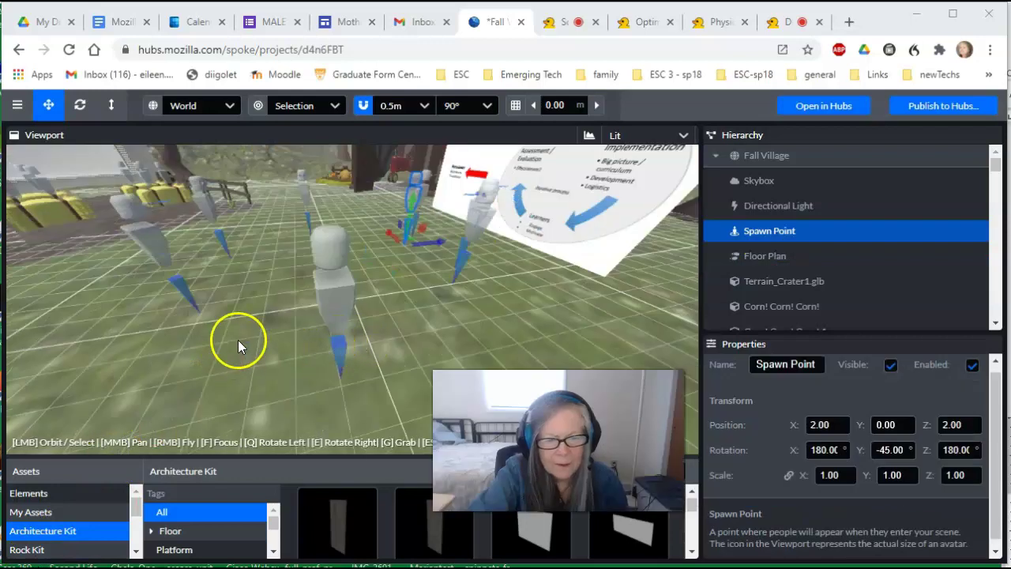
left_click_drag(238, 339, 210, 333)
scroll(397, 267, "up", 3)
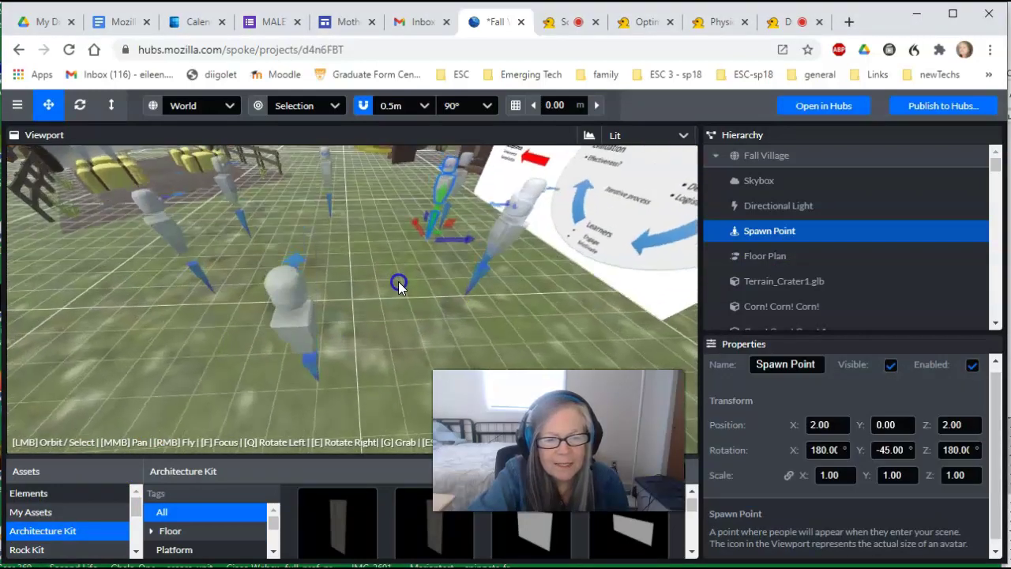
scroll(446, 256, "up", 3)
scroll(447, 256, "down", 3)
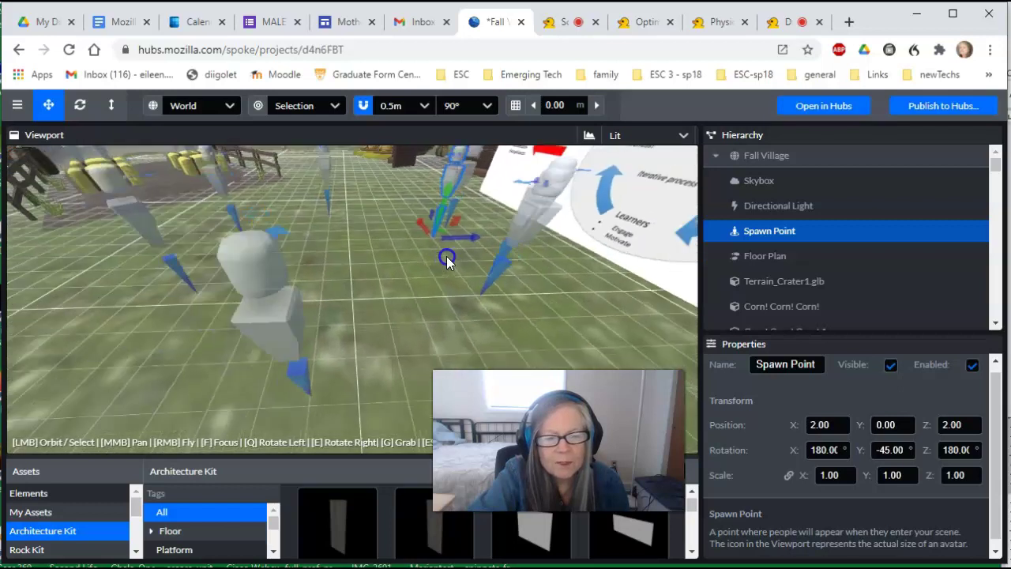
left_click_drag(400, 259, 425, 254)
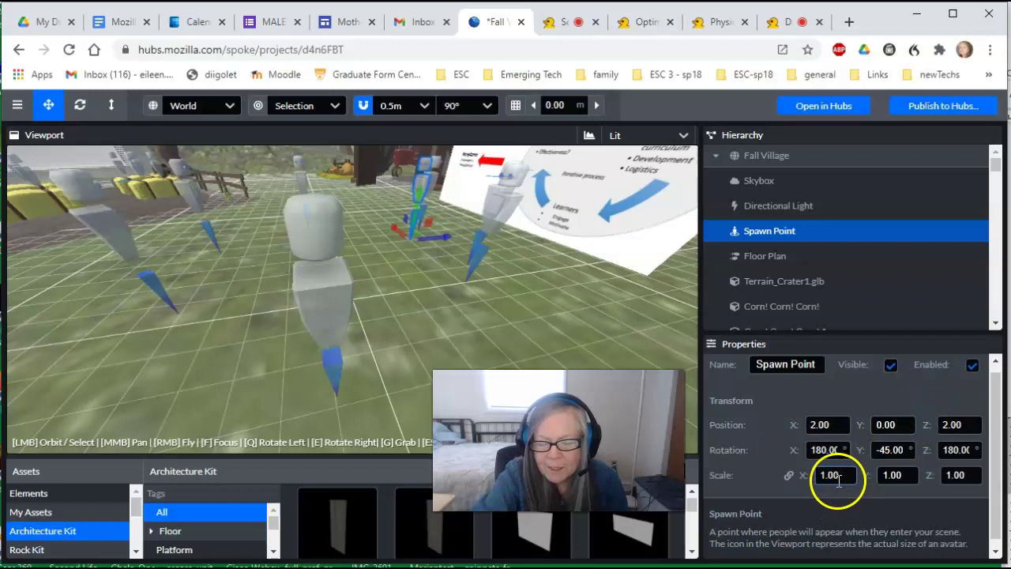
Set the Spawn Point's scale to 3 to compare its size with the scene, and restore the scale to 1
left_click(849, 475)
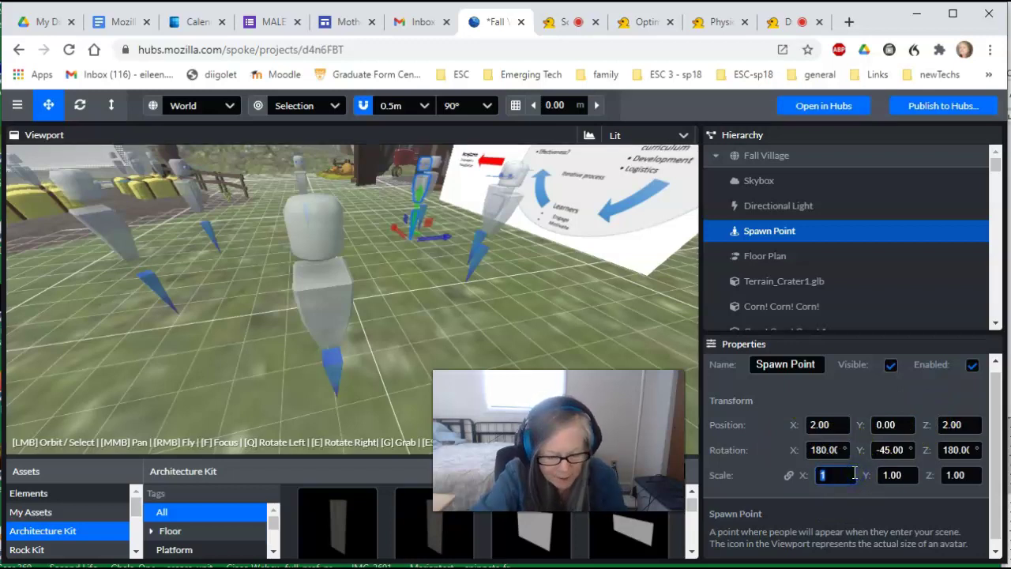
type("3")
left_click(893, 449)
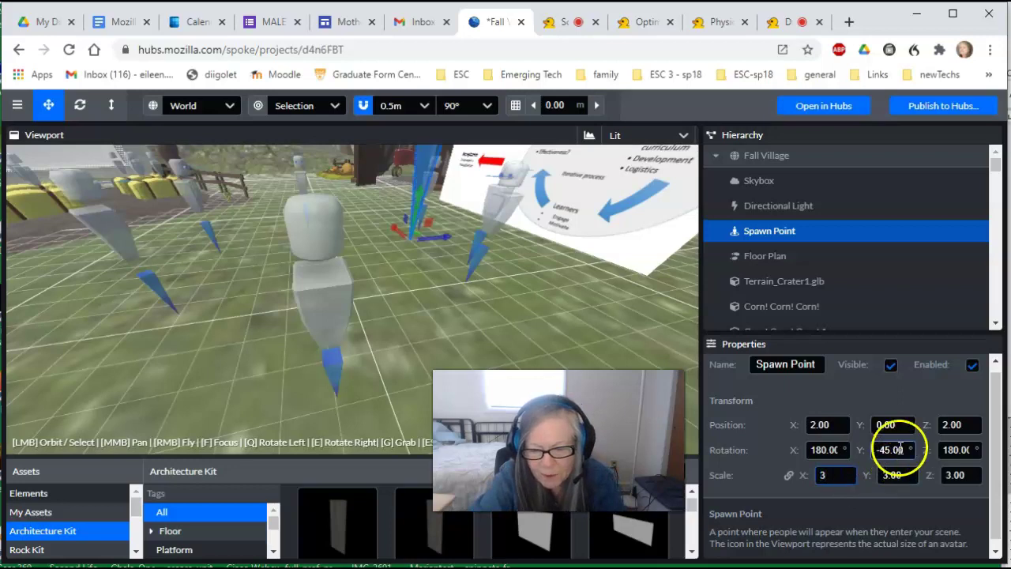
scroll(446, 257, "down", 8)
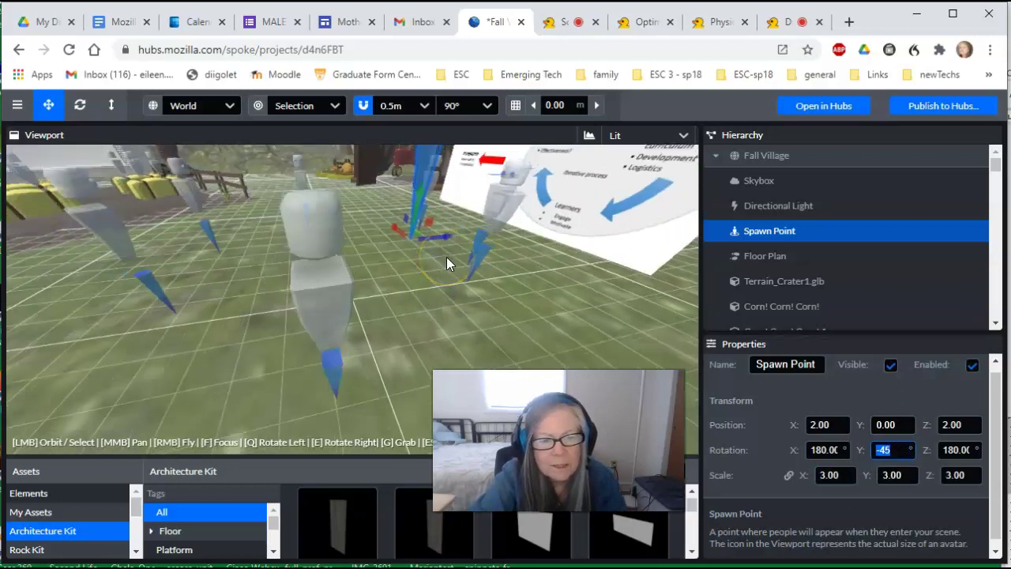
scroll(446, 257, "down", 5)
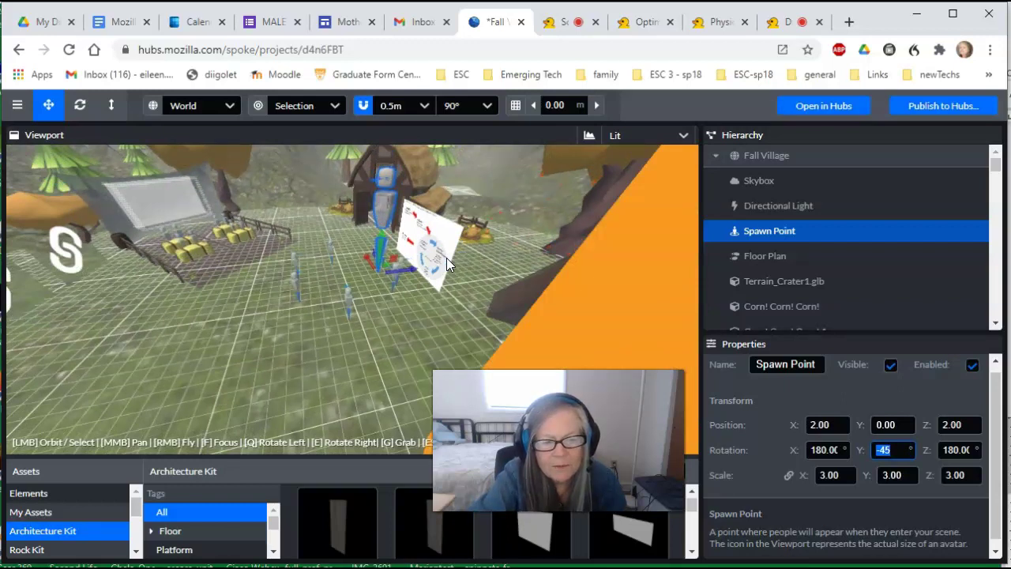
scroll(446, 258, "up", 2)
left_click(849, 475)
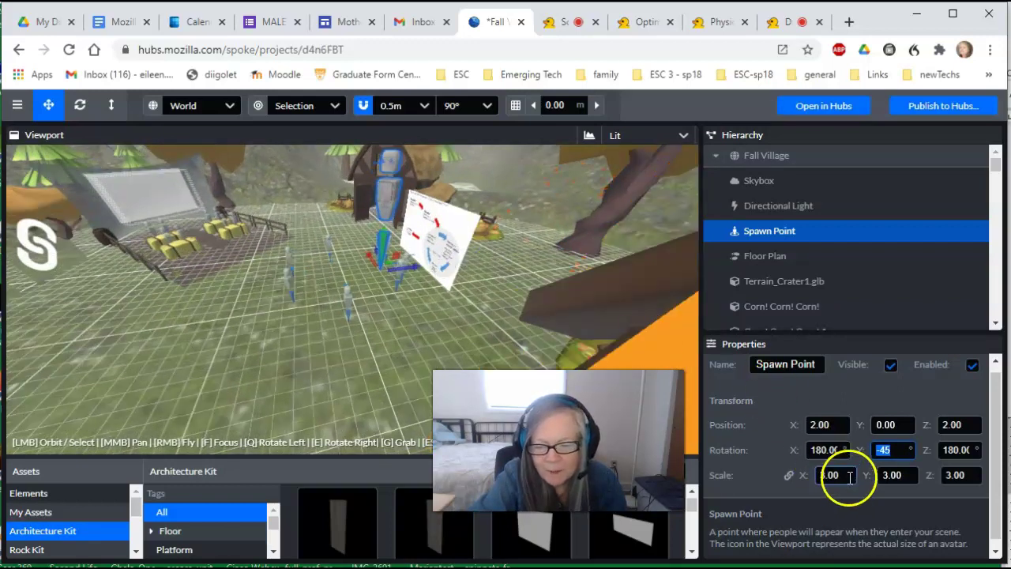
type("1")
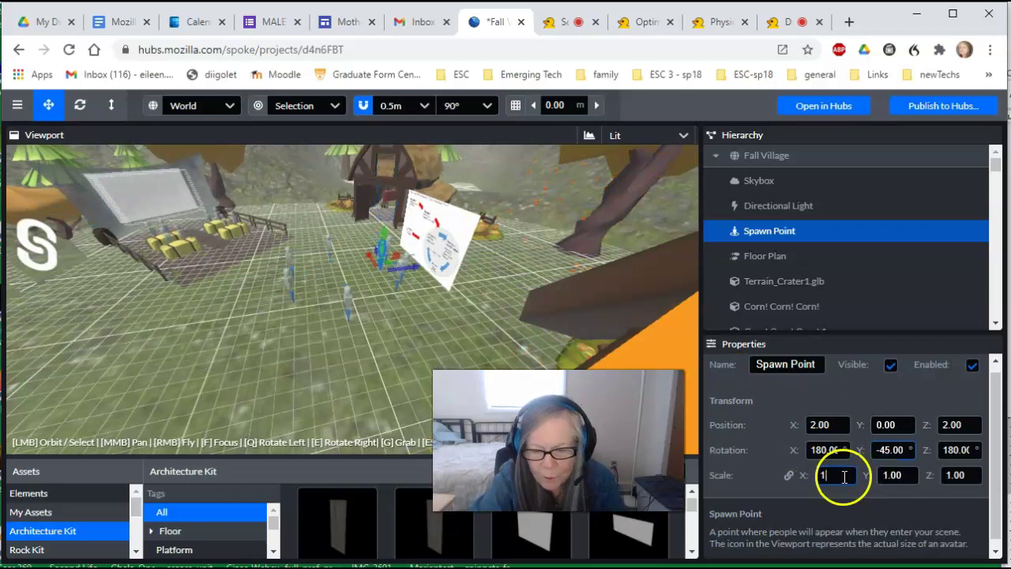
left_click(843, 425)
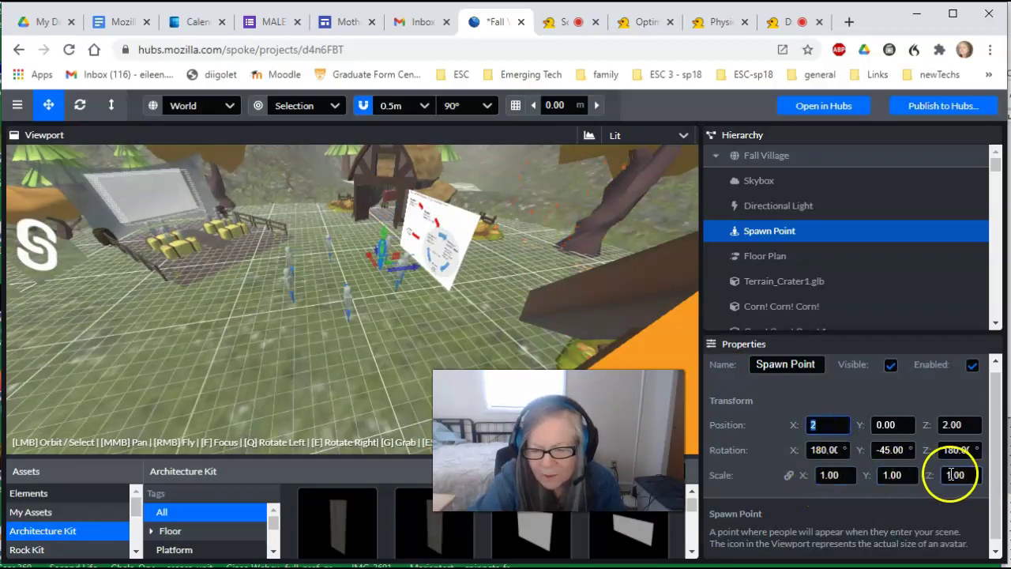
left_click_drag(327, 250, 339, 270)
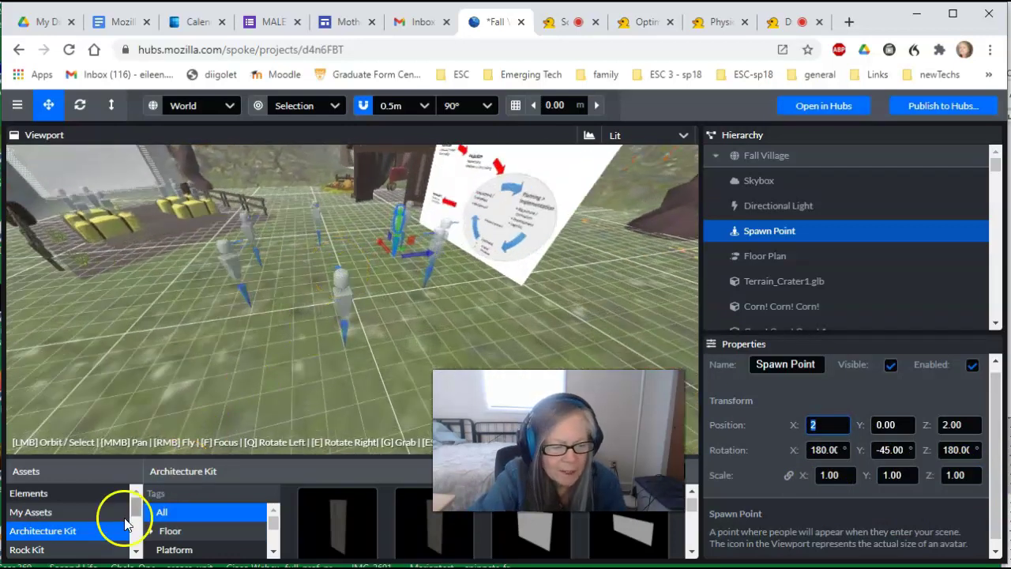
Focus the view on the Spawn Point and look through the Hierarchy's trees, hay bales, way points, fences and other scene objects
double_click(756, 237)
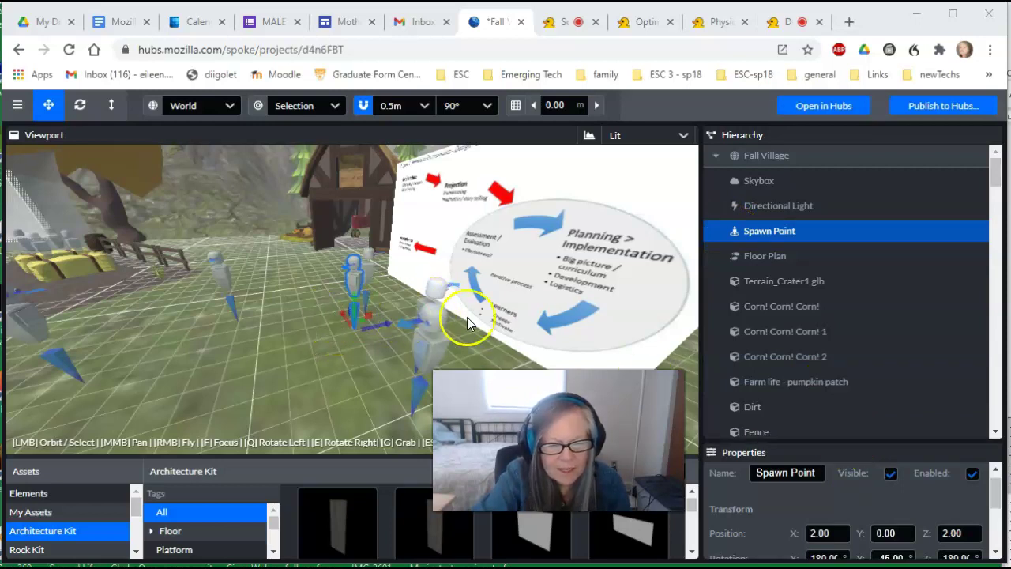
scroll(834, 324, "down", 2)
scroll(833, 324, "down", 3)
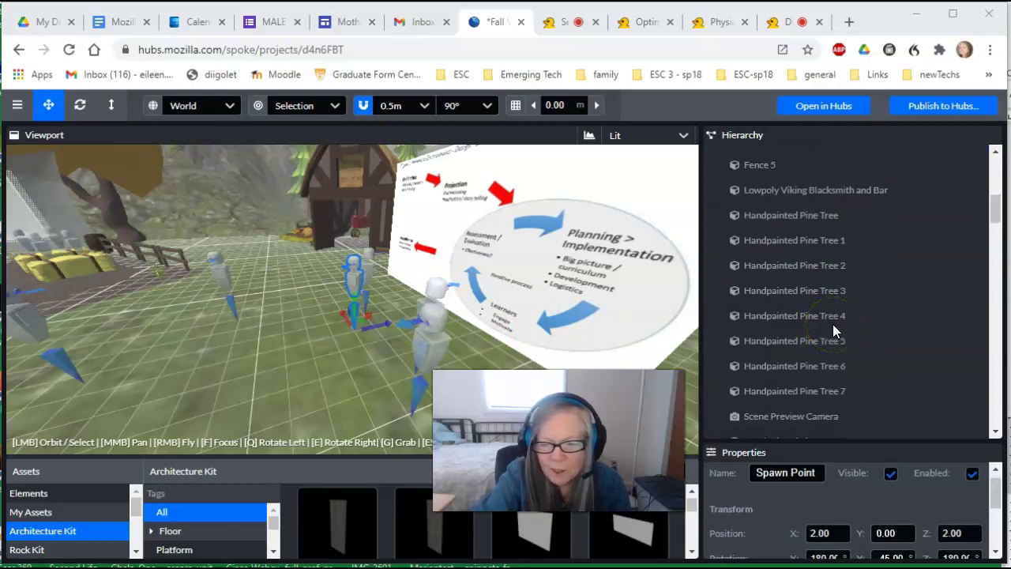
scroll(834, 330, "down", 6)
scroll(834, 330, "down", 6)
scroll(834, 330, "down", 5)
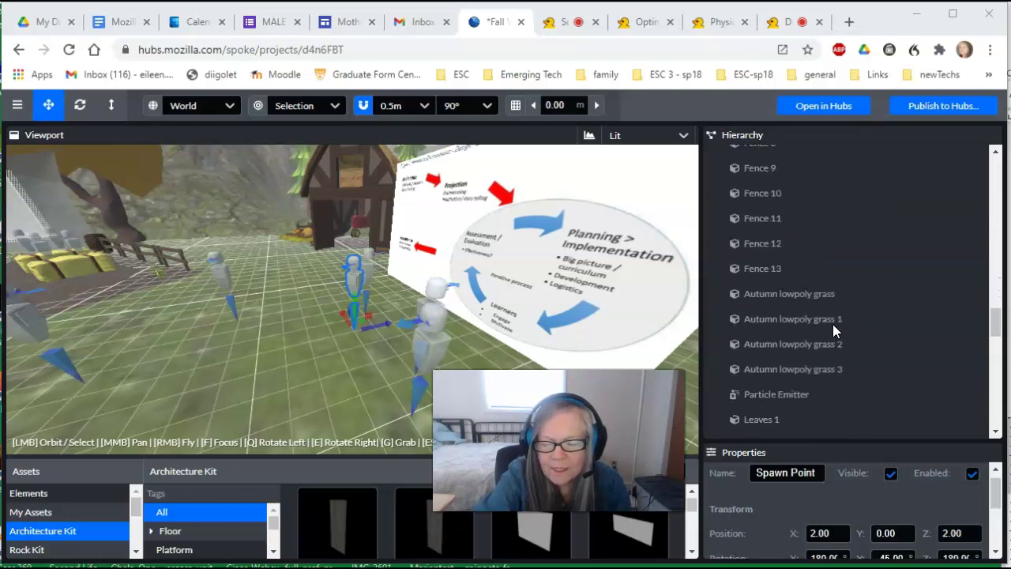
scroll(833, 325, "up", 10)
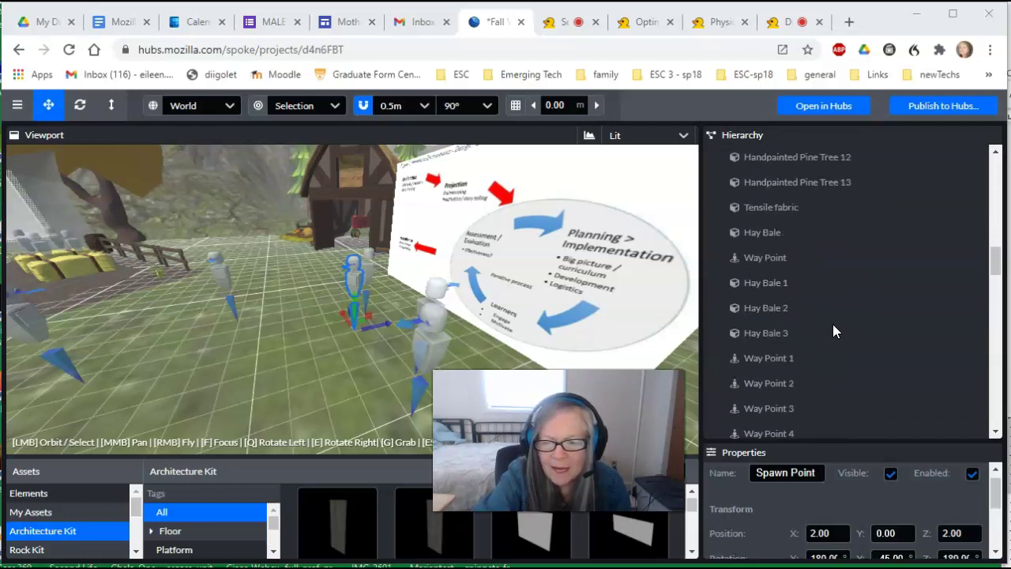
scroll(834, 330, "up", 1)
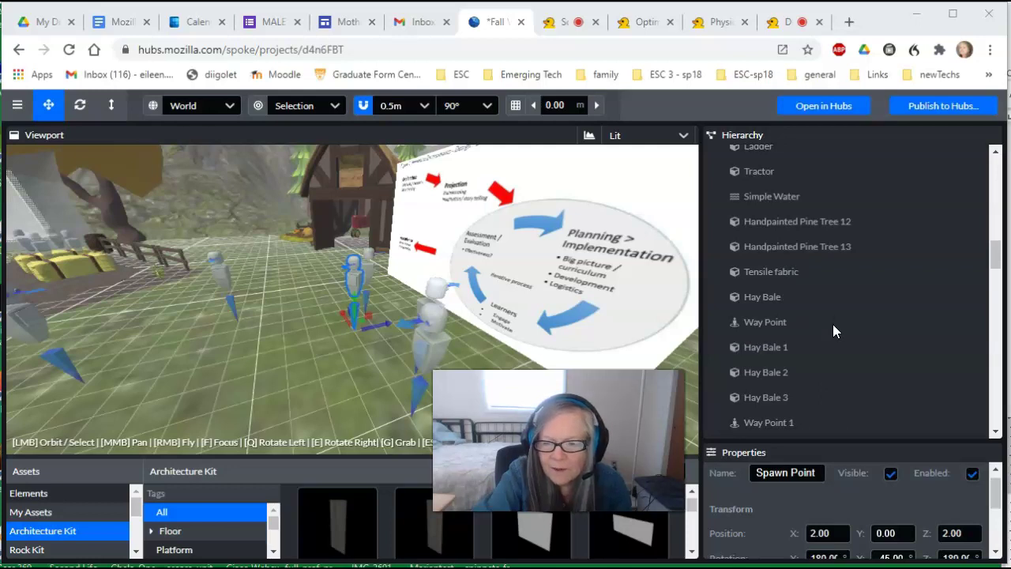
scroll(832, 323, "down", 1)
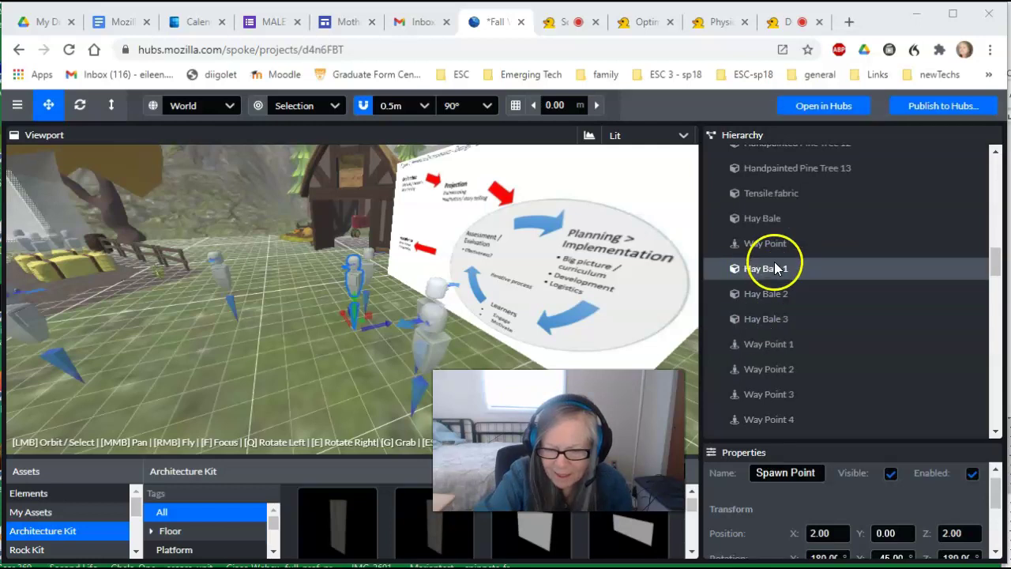
scroll(821, 327, "down", 3)
scroll(822, 332, "down", 2)
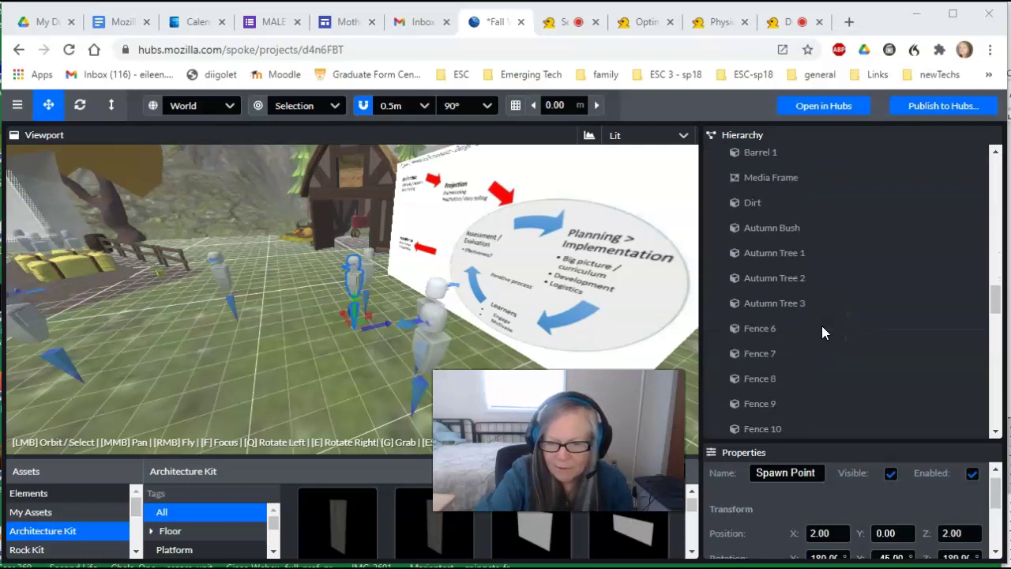
Focus the view on Autumn Tree 2 from the Hierarchy and examine the tree and its surroundings up close
double_click(754, 280)
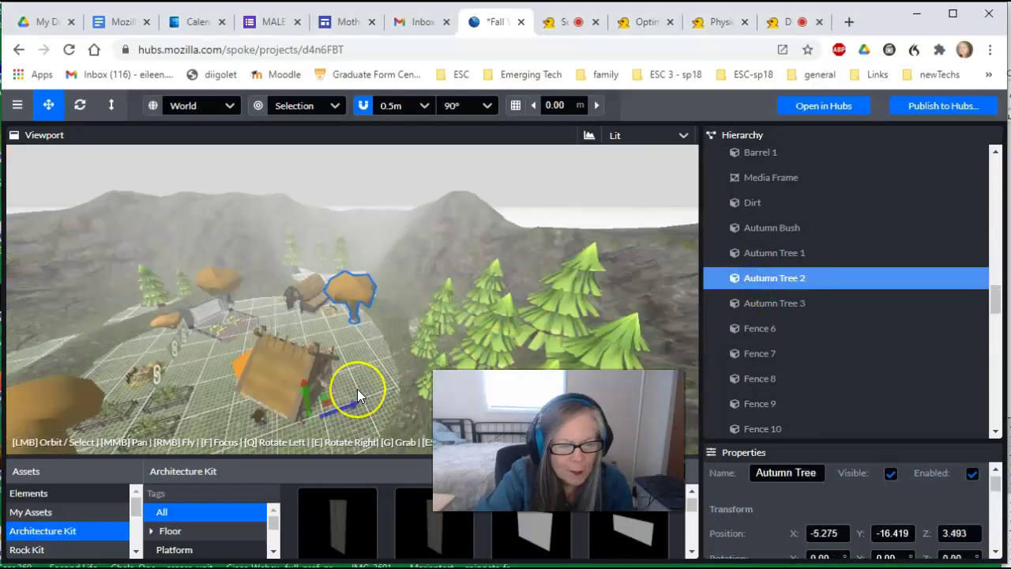
scroll(357, 389, "up", 5)
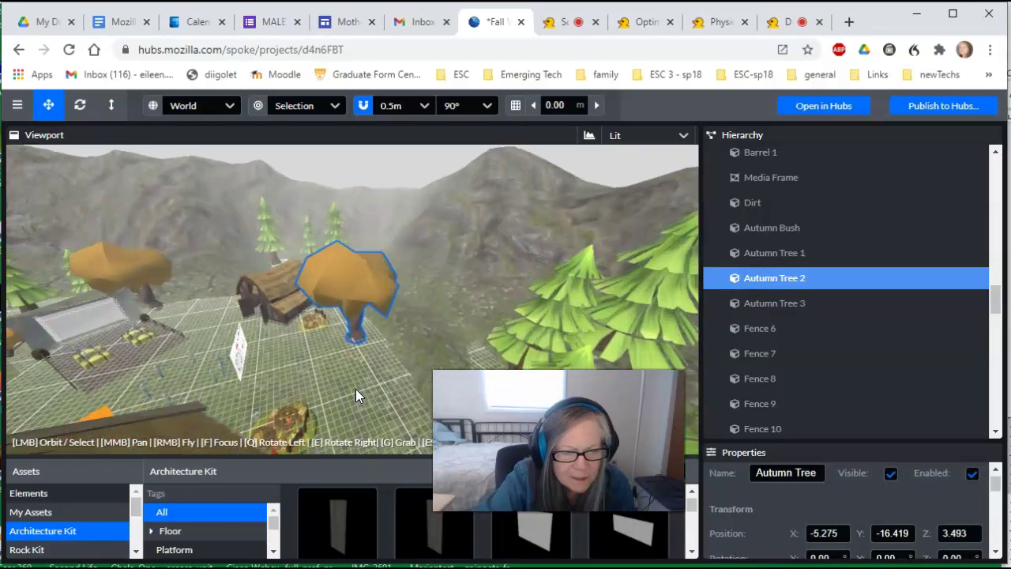
scroll(355, 389, "up", 6)
left_click_drag(358, 388, 424, 365)
left_click_drag(423, 368, 442, 370)
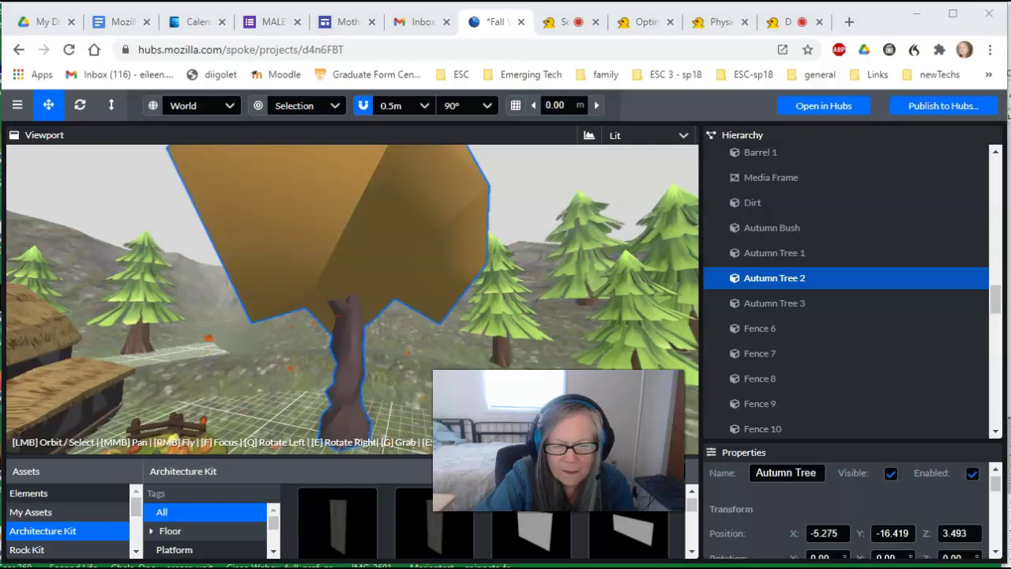
left_click(90, 535)
double_click(327, 372)
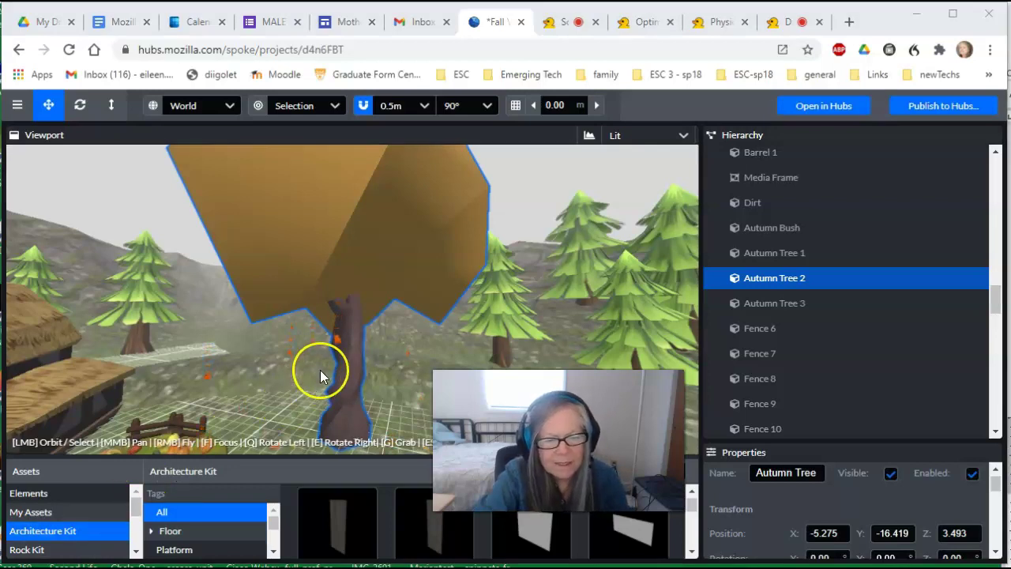
left_click(348, 281)
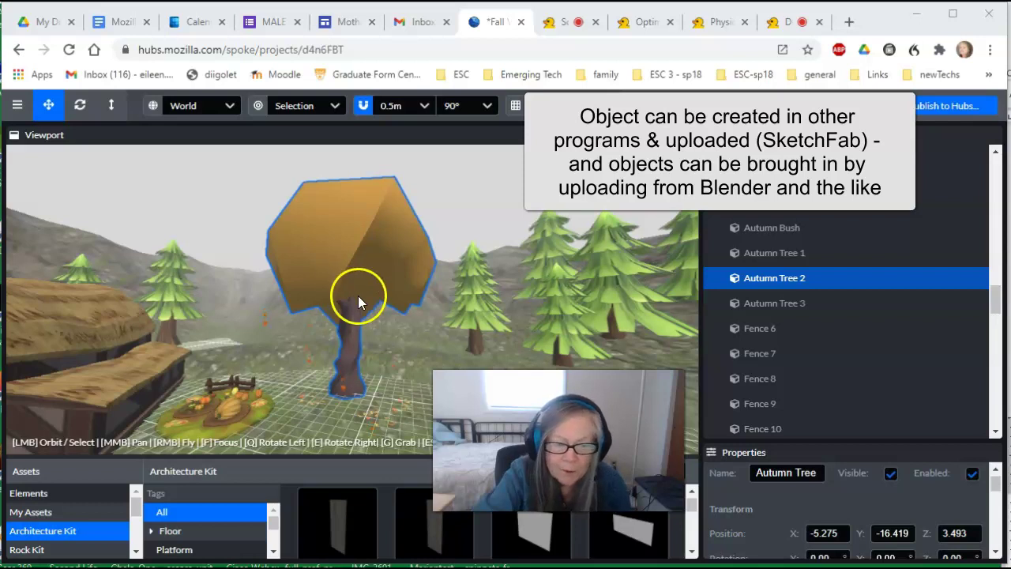
Focus the view on the pumpkin patch beside the barn and examine its pumpkins and fence up close
double_click(241, 408)
left_click_drag(248, 372, 106, 402)
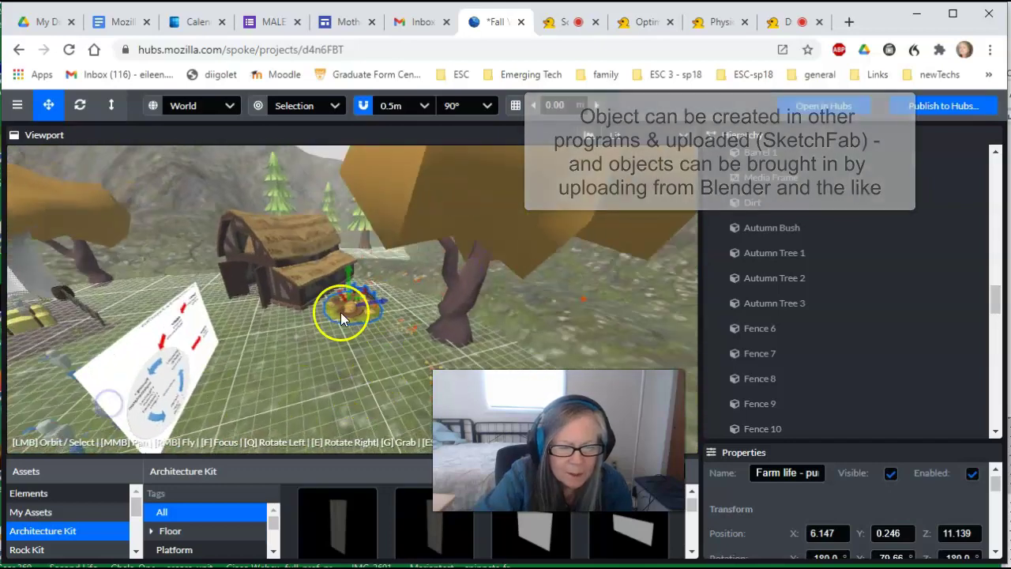
scroll(339, 310, "down", 2)
scroll(339, 310, "up", 4)
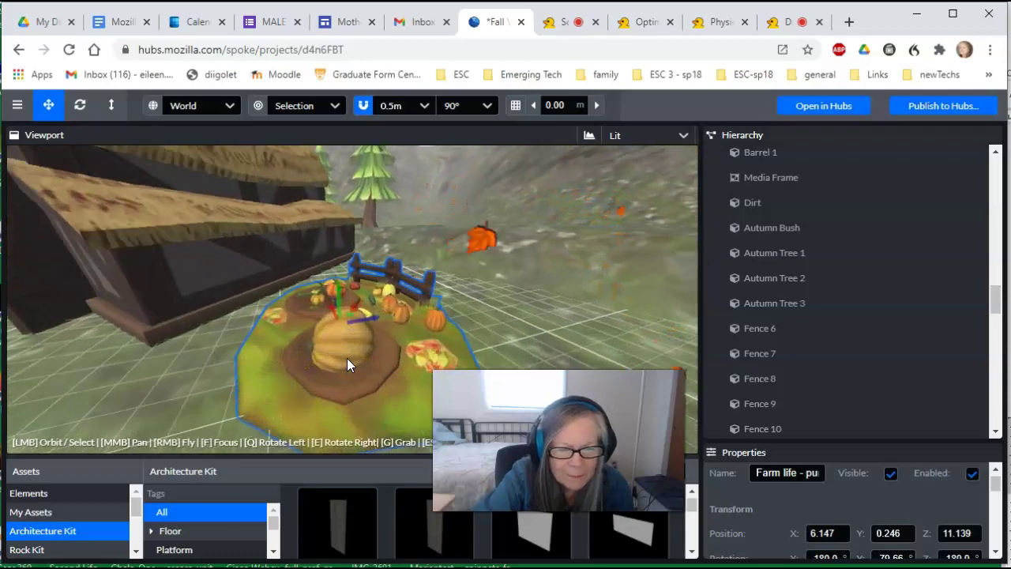
left_click_drag(688, 384, 894, 387)
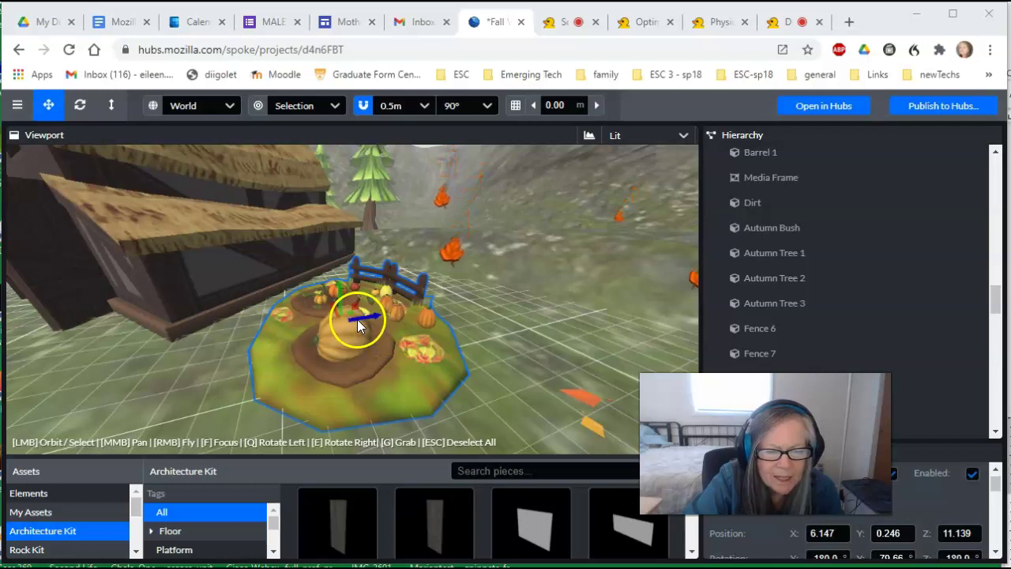
left_click_drag(364, 315, 371, 316)
left_click_drag(429, 361, 464, 360)
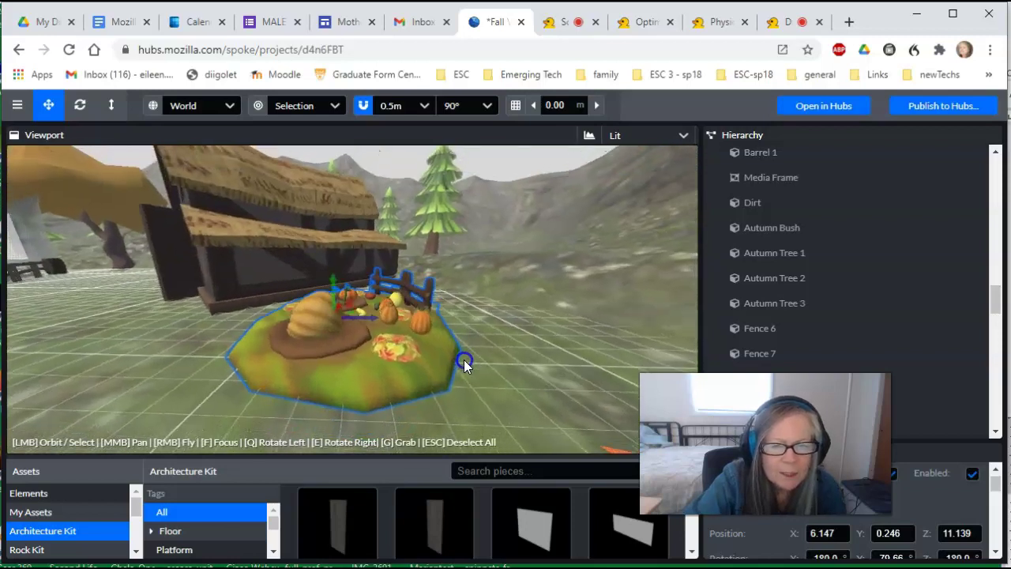
Show the viewport statistics, compare them while focusing on the barn from different distances, and hide them again
left_click(589, 138)
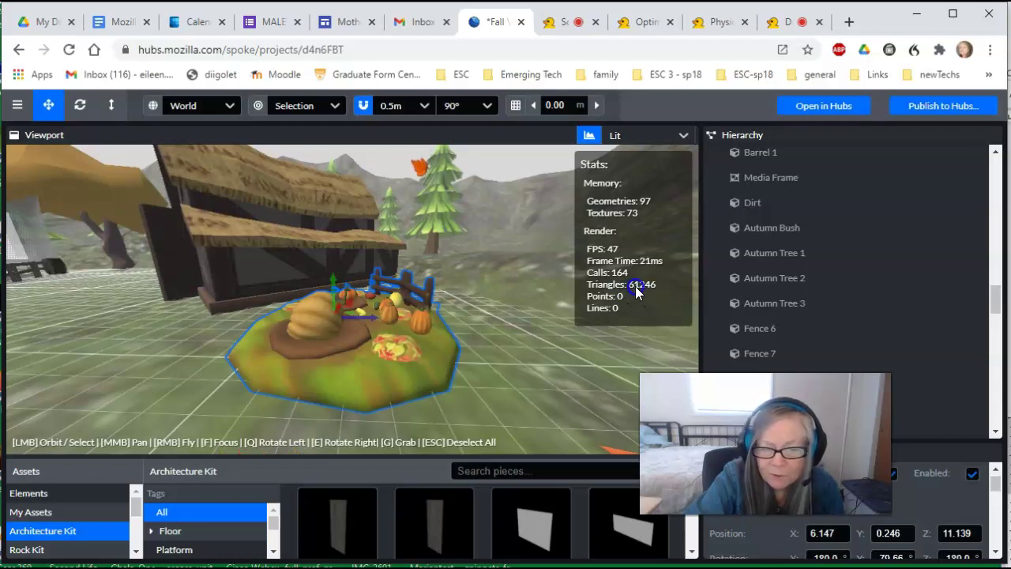
left_click(272, 249)
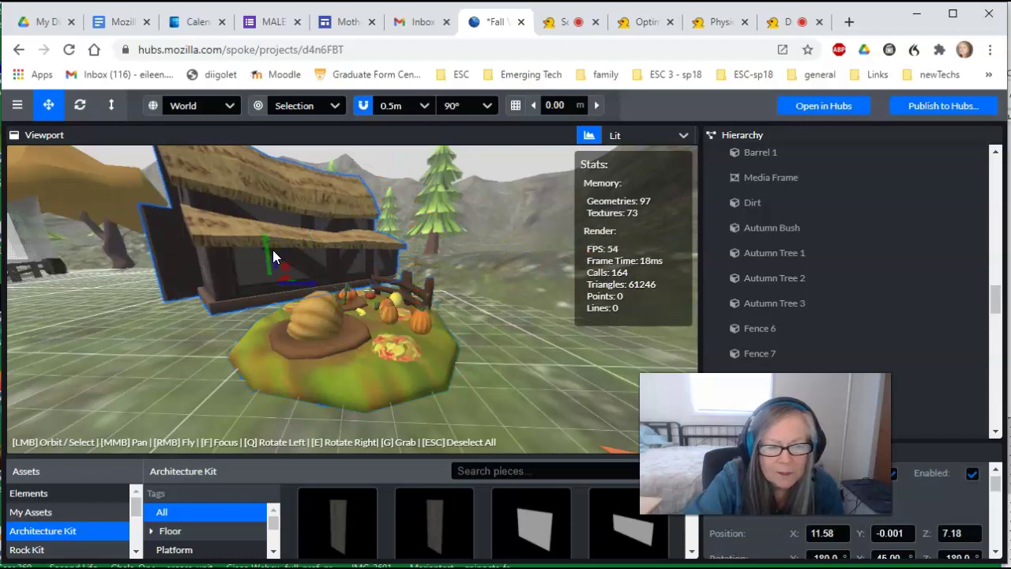
key("f")
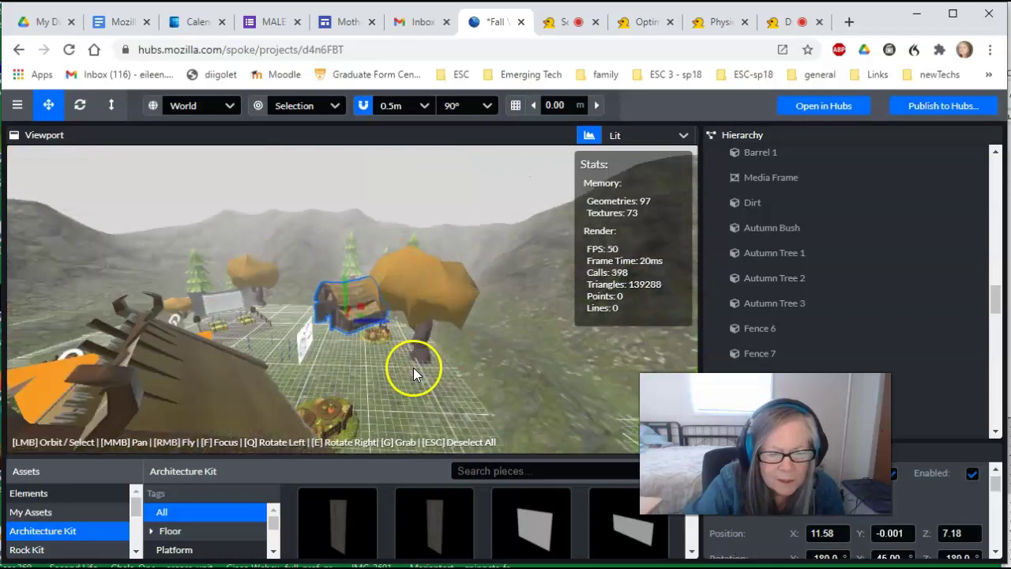
scroll(413, 368, "up", 6)
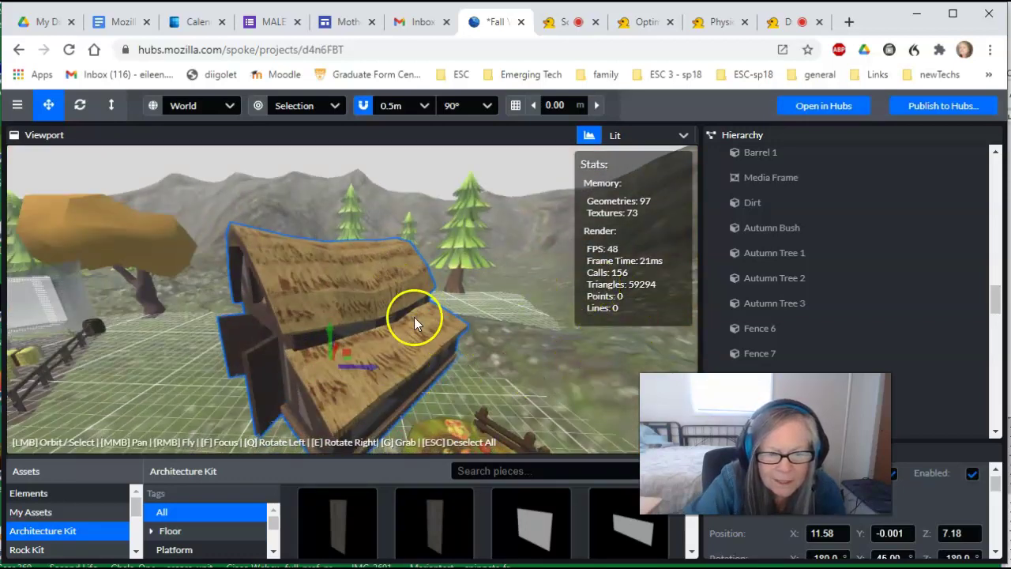
left_click_drag(614, 375, 640, 354)
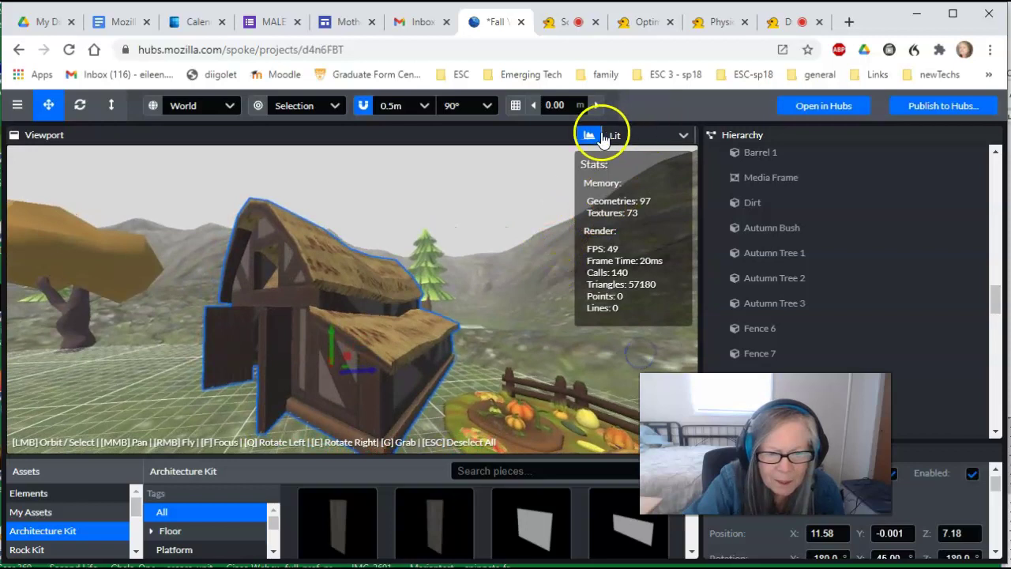
left_click(590, 137)
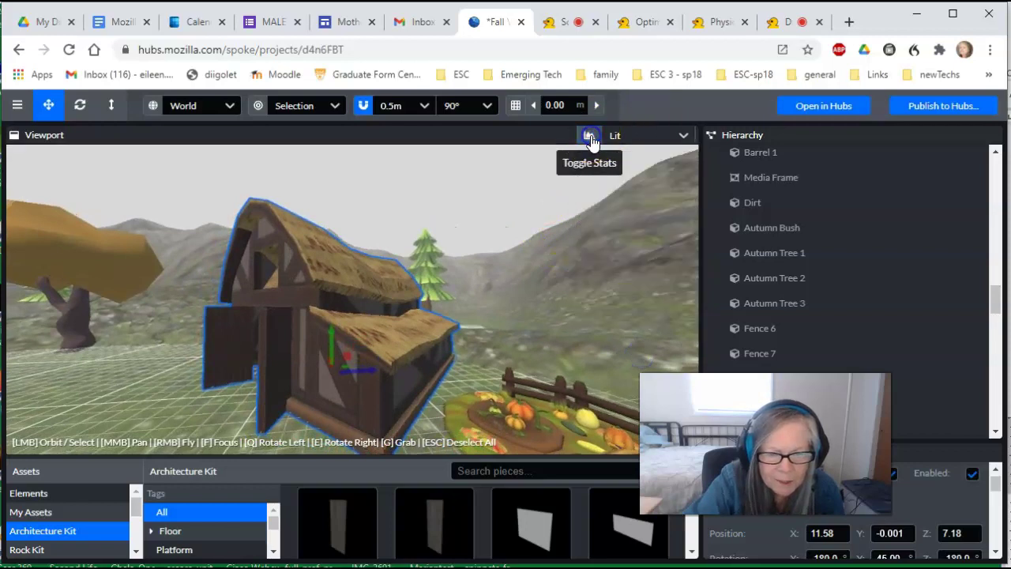
Preview the scene around the barn in Wireframe and Normals display modes, and return the viewport to Lit
left_click(684, 141)
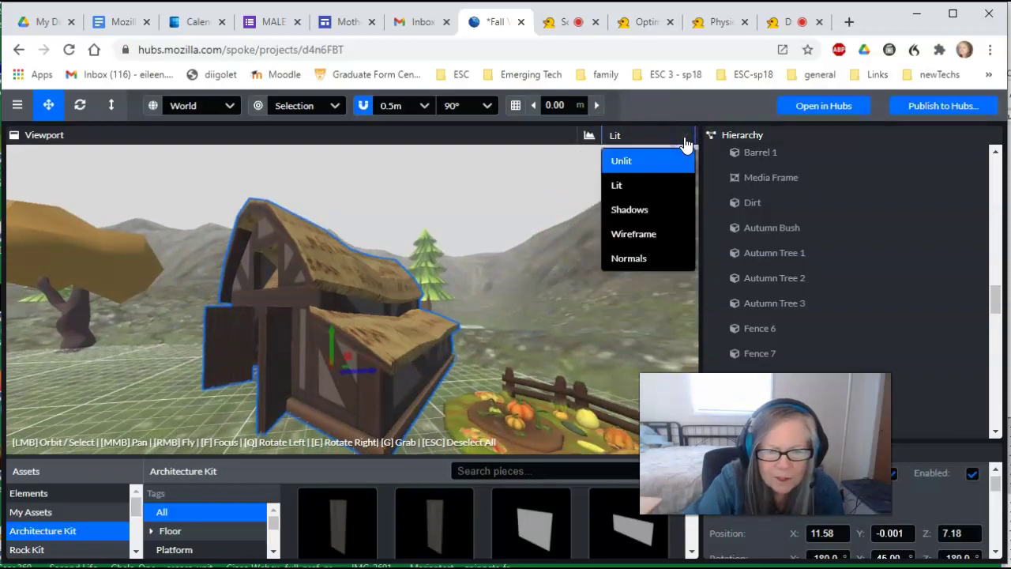
left_click(646, 237)
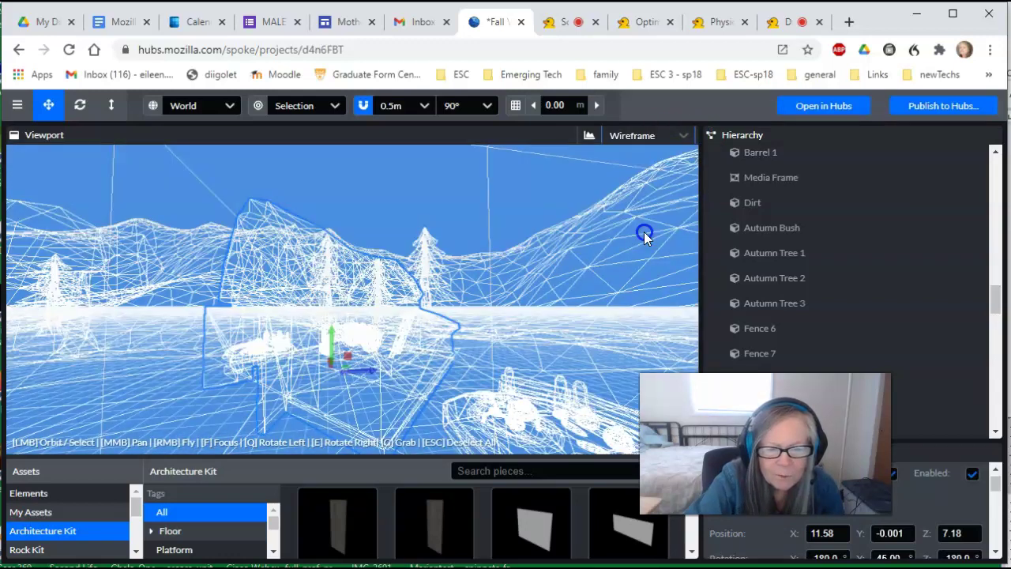
left_click(687, 136)
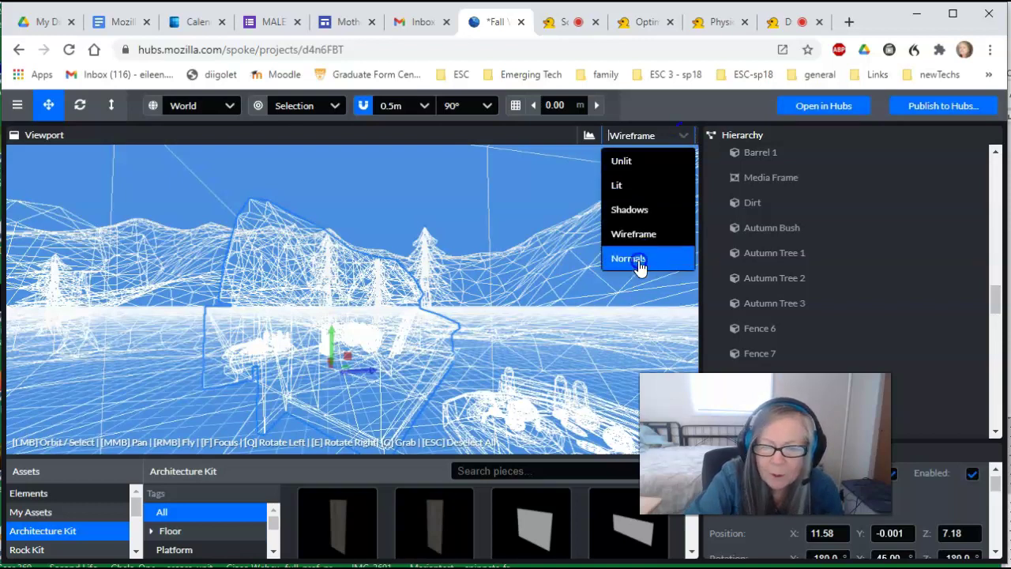
left_click(642, 263)
mouse_move(618, 275)
left_mouse_down()
mouse_move(568, 292)
mouse_move(379, 257)
mouse_move(307, 288)
mouse_move(359, 308)
mouse_move(458, 318)
mouse_move(515, 310)
mouse_move(562, 282)
mouse_move(609, 285)
left_mouse_up()
left_click(670, 135)
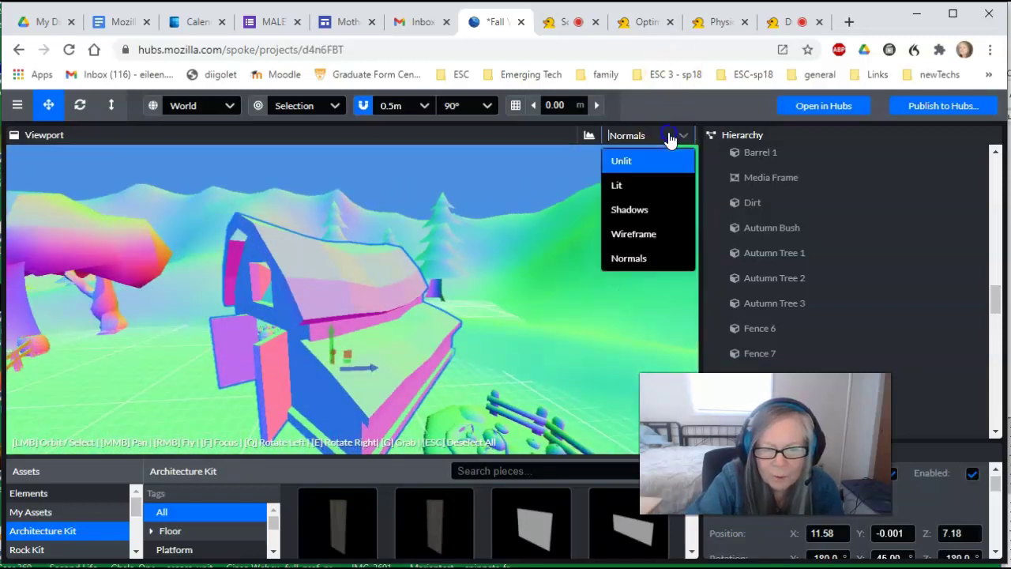
left_click(616, 184)
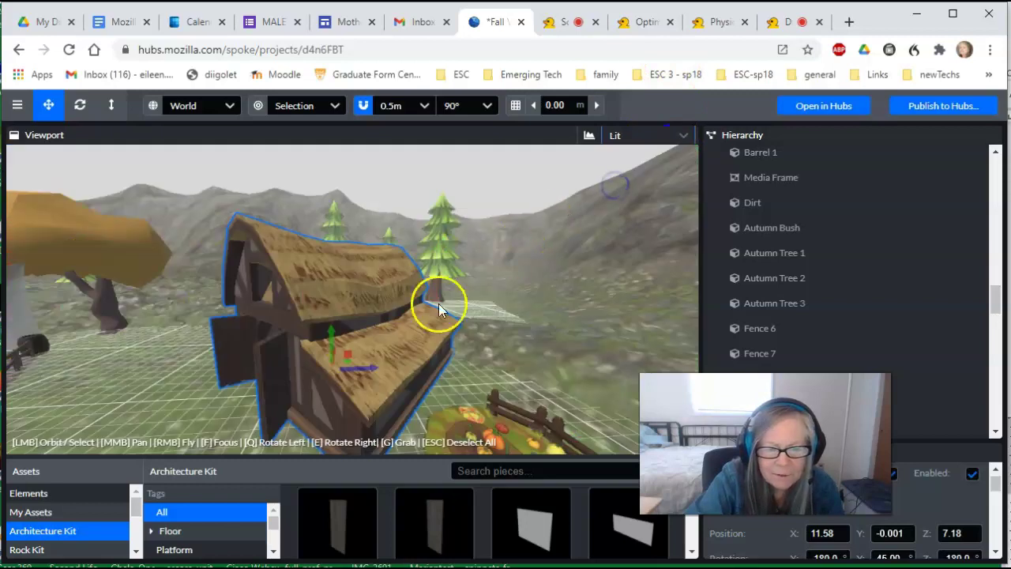
left_click_drag(429, 326, 483, 326)
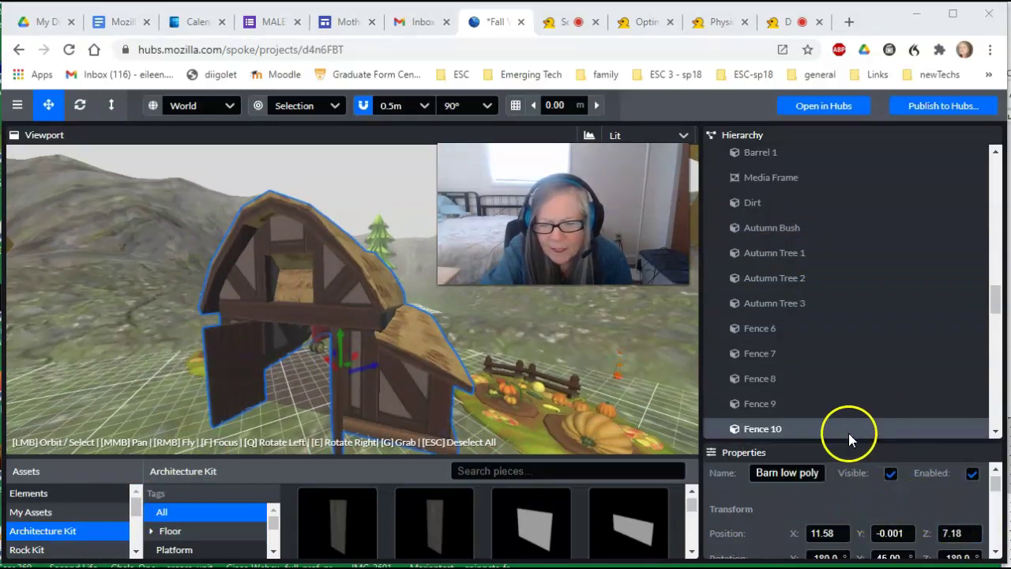
Enlarge the Properties area so the barn's transform and model settings can be read together
left_click_drag(997, 306, 996, 324)
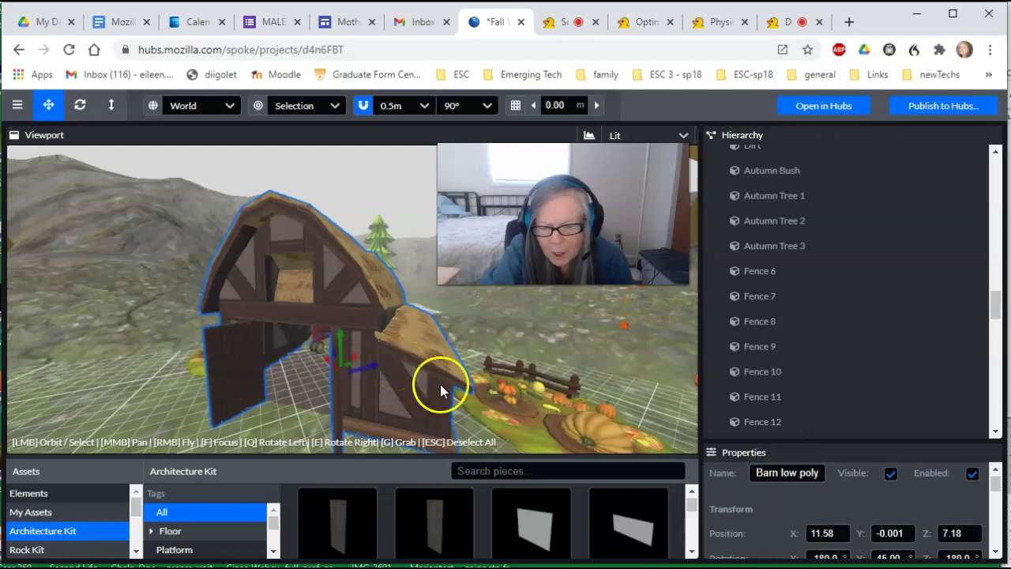
left_click_drag(901, 437, 899, 344)
left_click(767, 391)
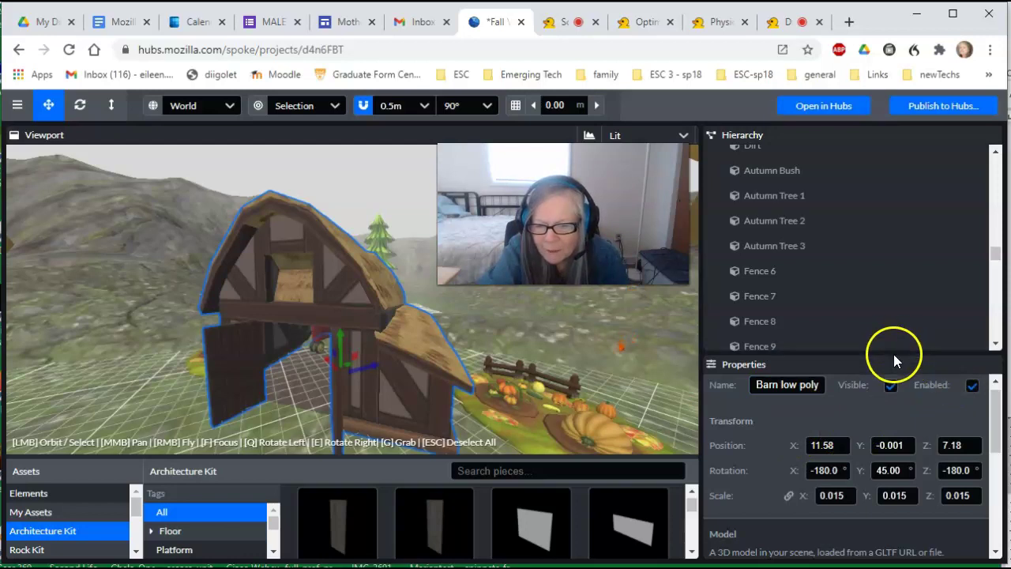
left_click_drag(893, 352, 862, 245)
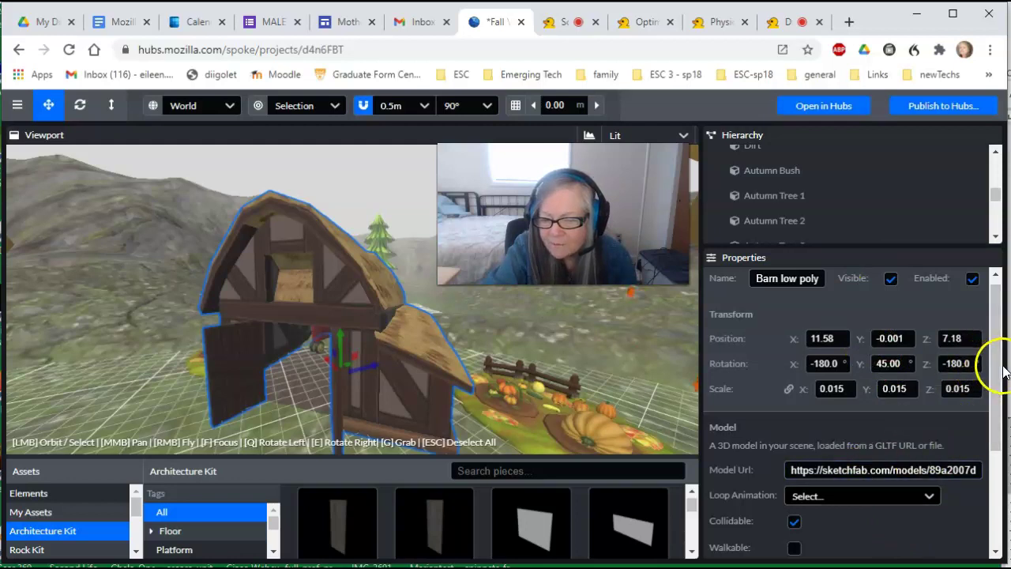
Examine the barn's Sketchfab model URL, loop animation, Collidable, Walkable and shadow settings
left_click_drag(996, 369, 996, 405)
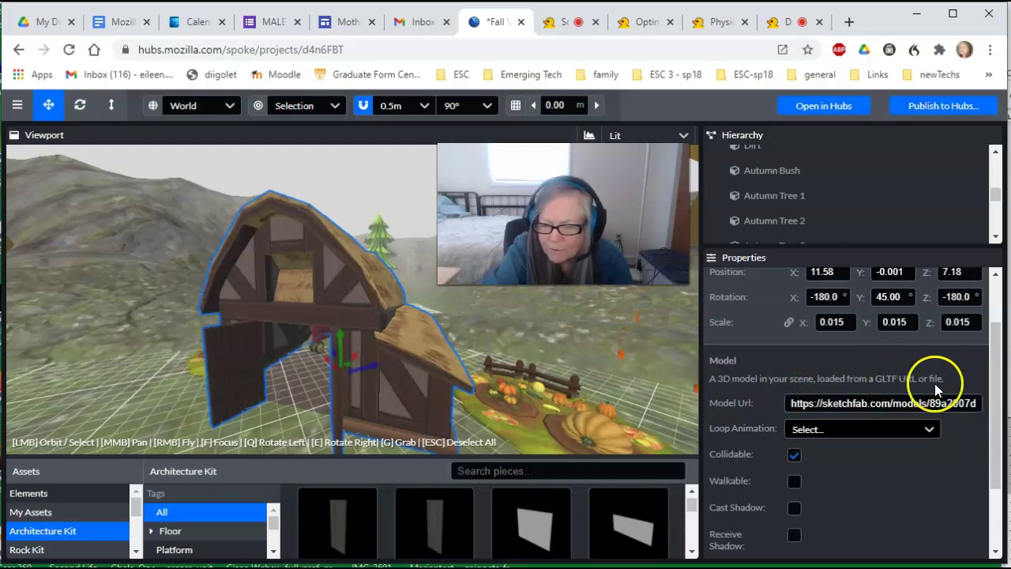
left_click(796, 404)
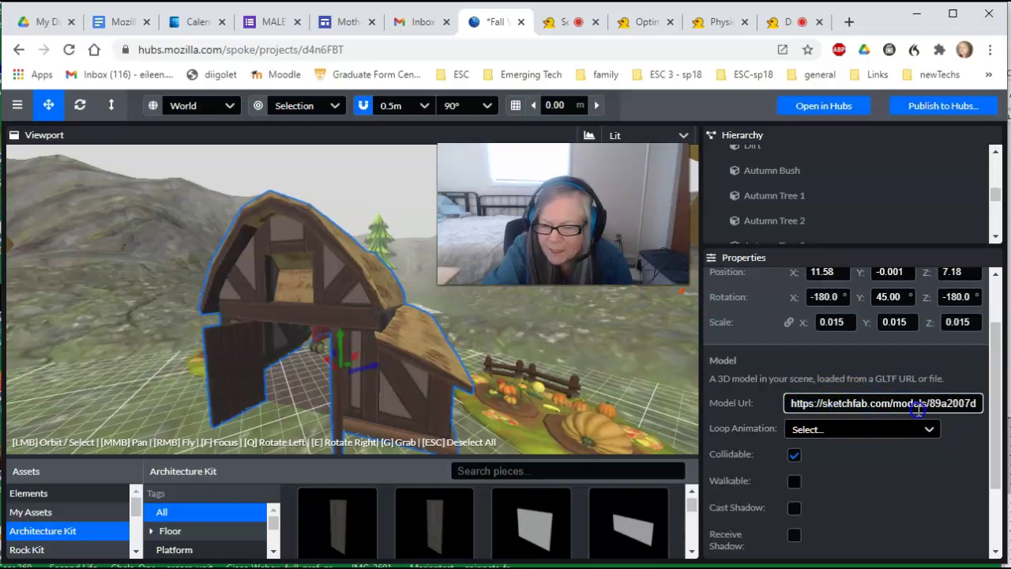
left_click(793, 457)
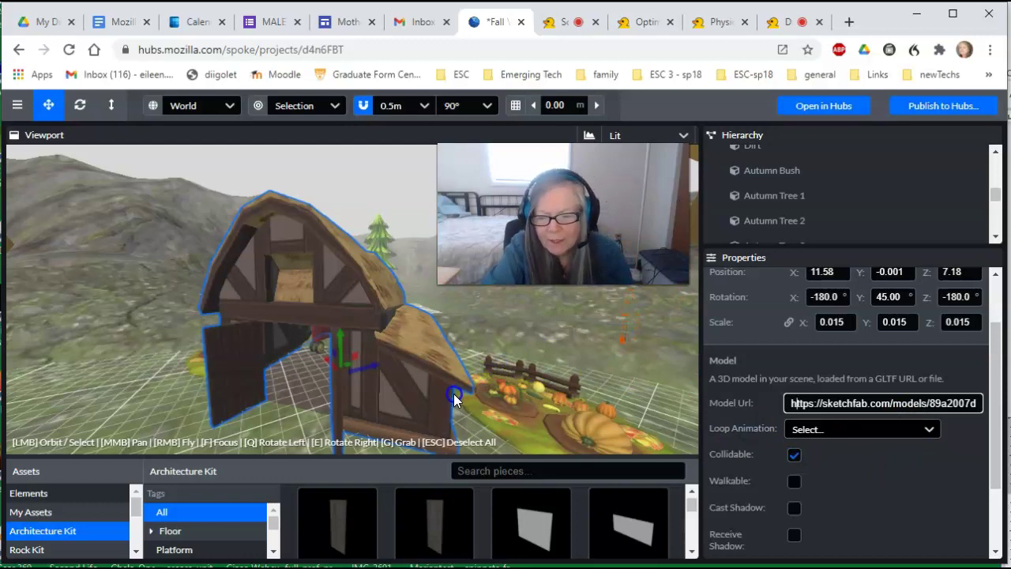
left_click(795, 456)
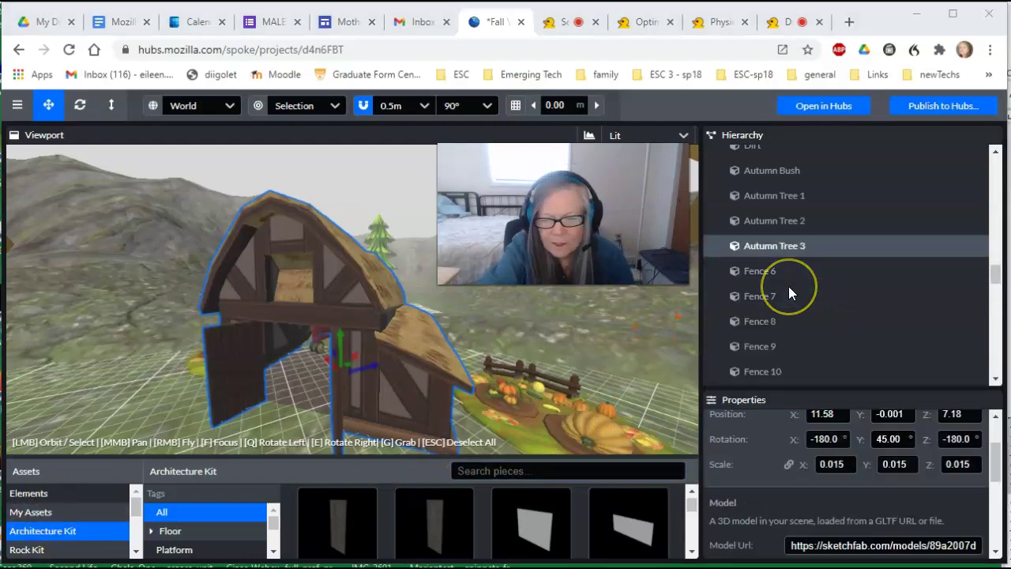
Focus the view in turn on Autumn Tree 3, Fence 9 and Autumn lowpoly grass 1 from the Hierarchy
left_click(750, 248)
left_click(750, 246)
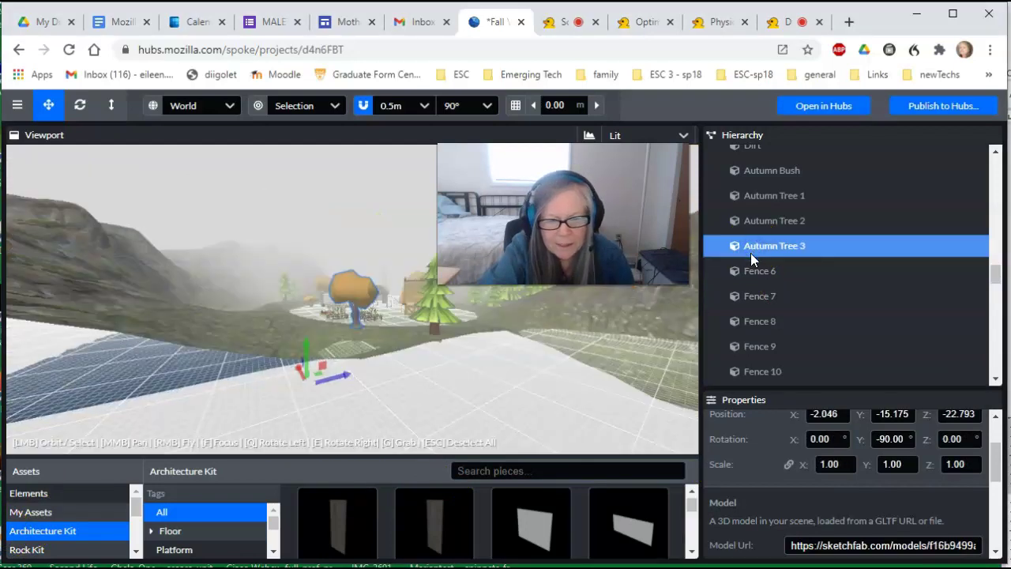
left_click(745, 348)
left_click(744, 348)
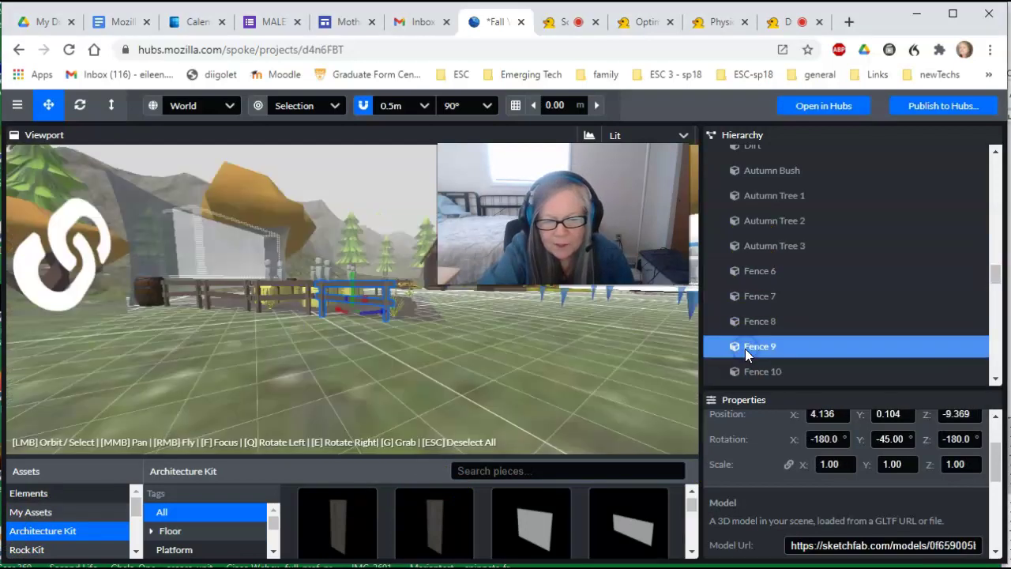
left_click_drag(993, 283, 991, 294)
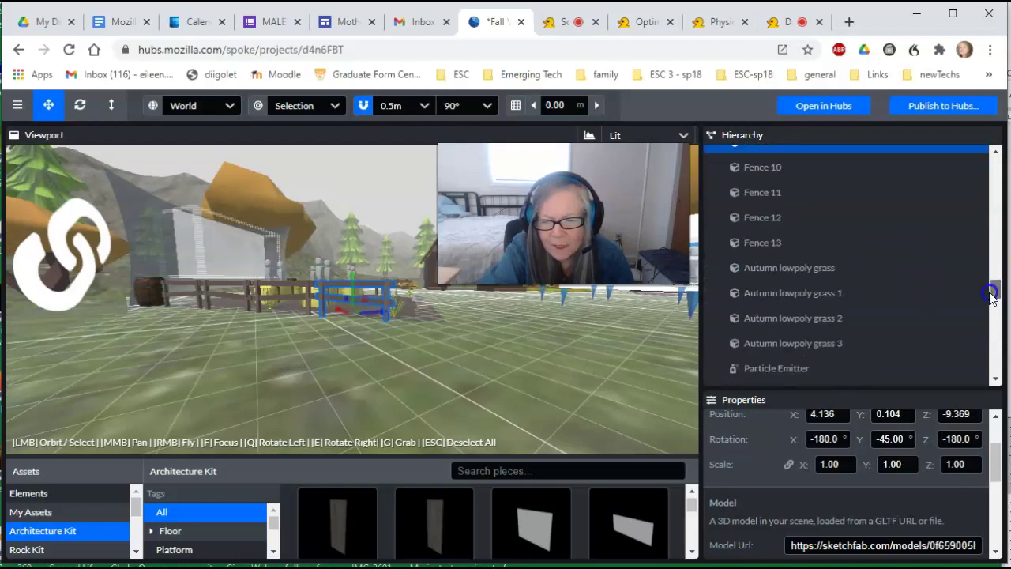
double_click(765, 289)
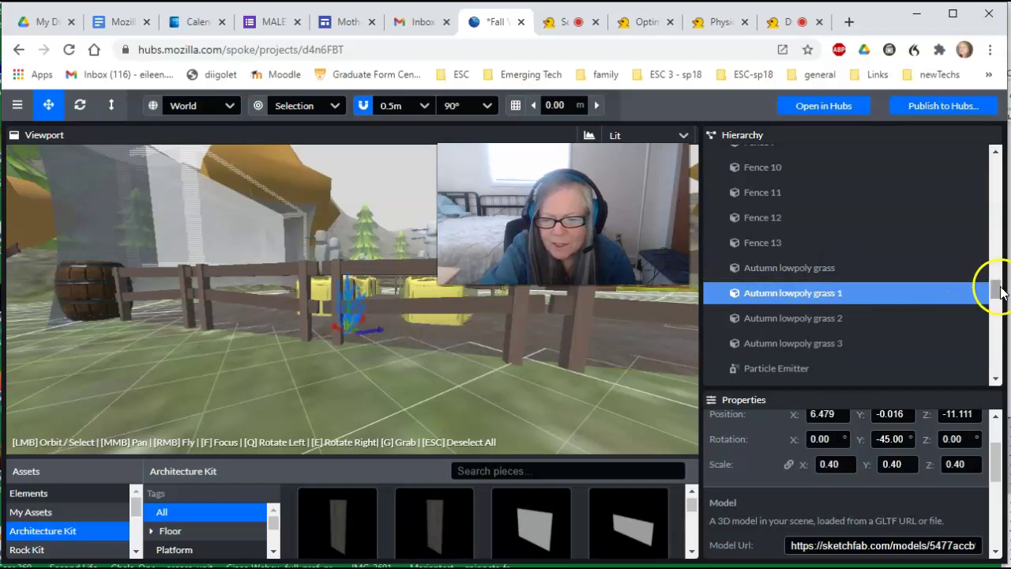
Focus the view on Hay Bale from the Hierarchy and look over the fenced hay bale seating area
scroll(993, 286, "up", 2)
left_click_drag(993, 282, 988, 235)
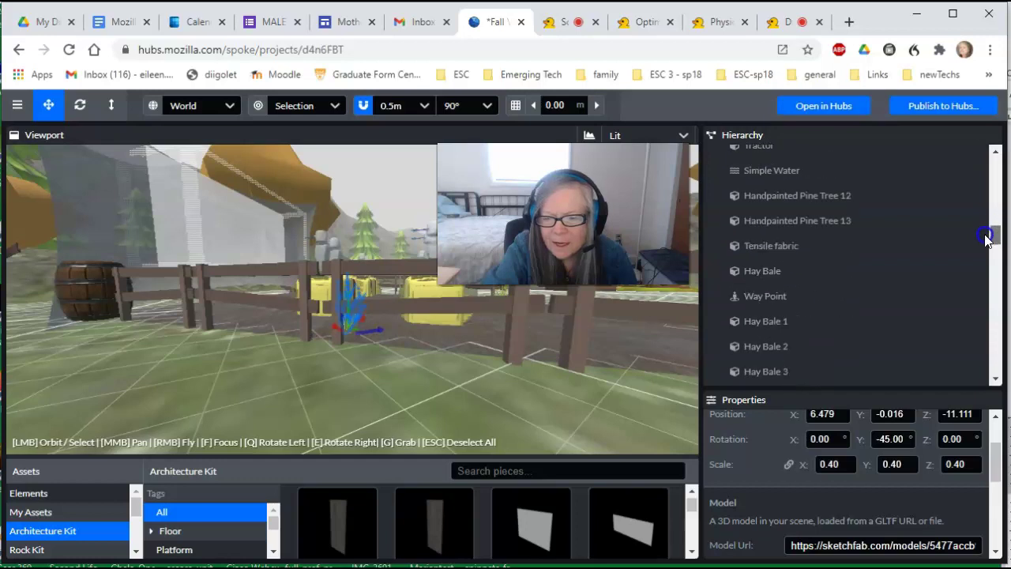
double_click(763, 271)
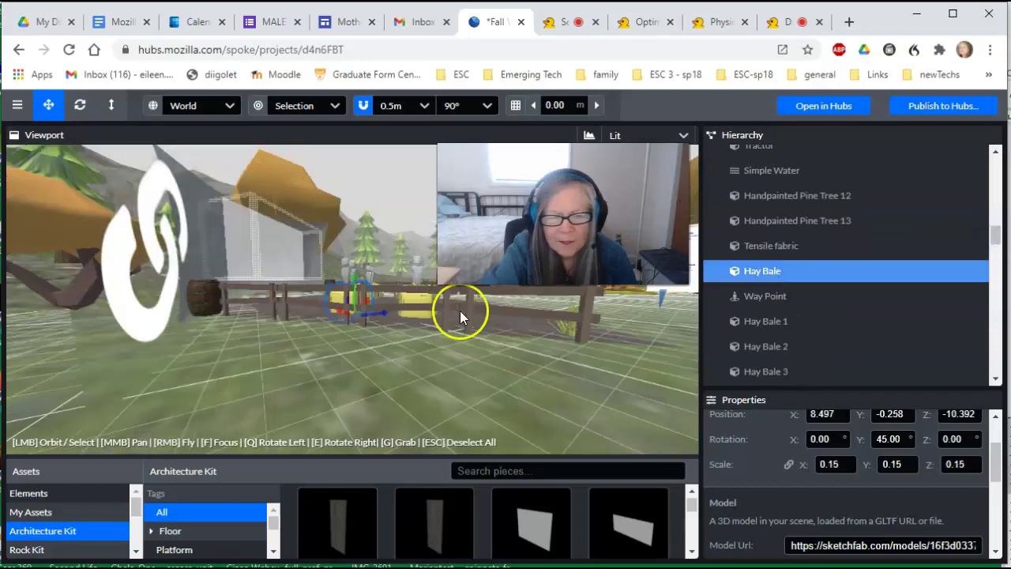
left_click_drag(396, 338, 188, 362)
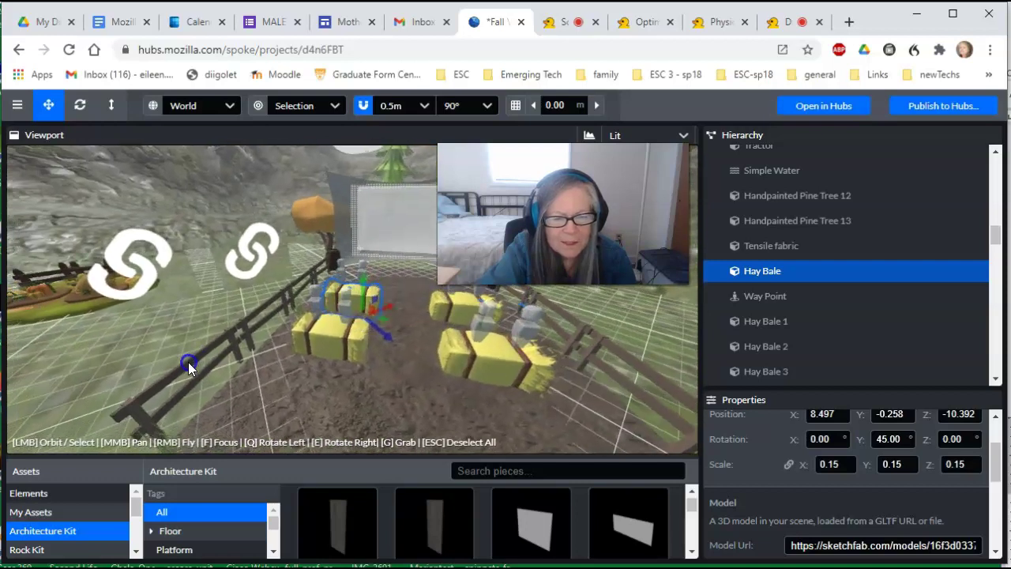
left_click_drag(456, 310, 377, 358)
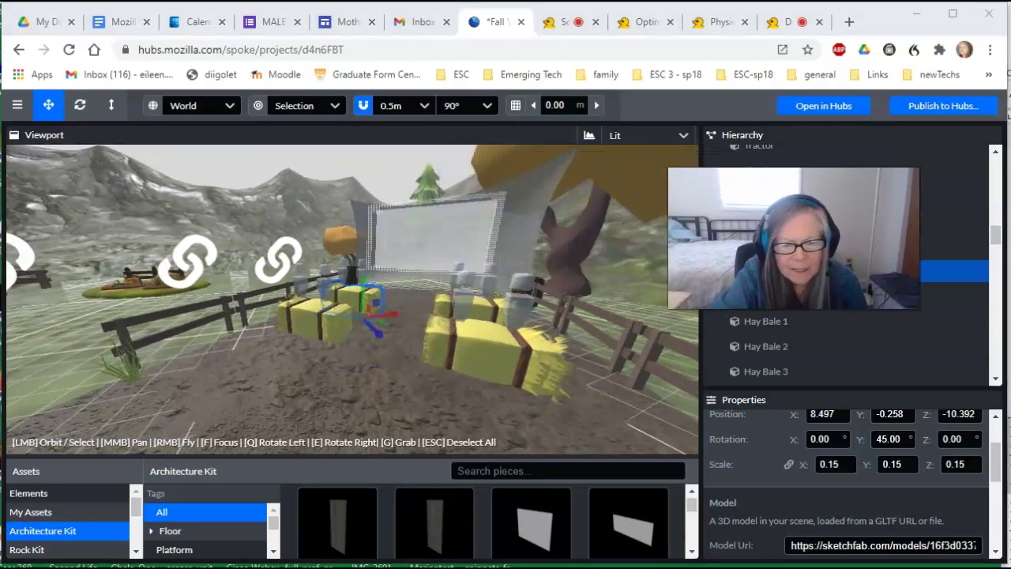
Examine the outdoor screen and the avatar-sized figures on the hay bales from several angles
left_click(465, 348)
left_click_drag(488, 296, 431, 333)
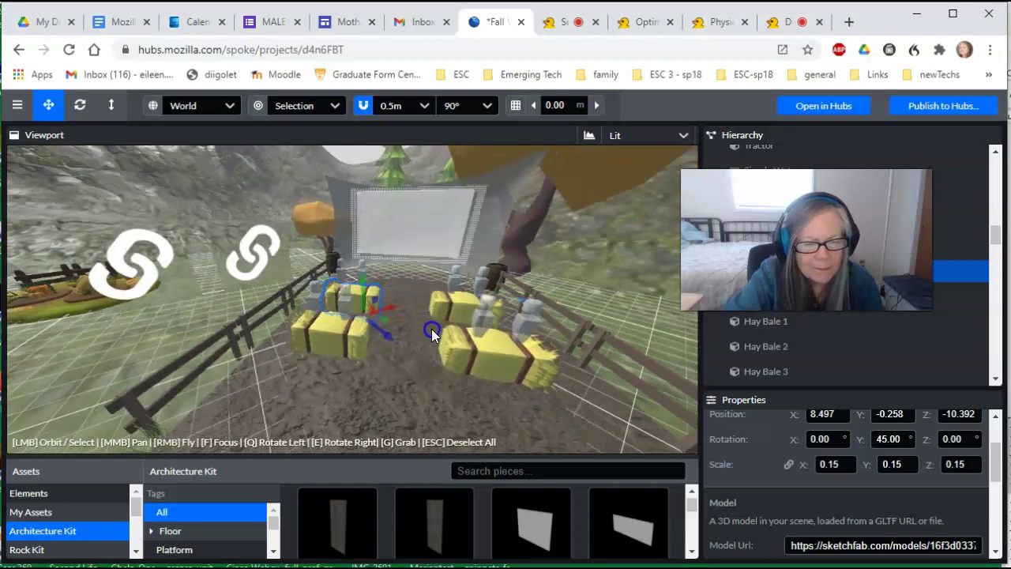
left_click(438, 227)
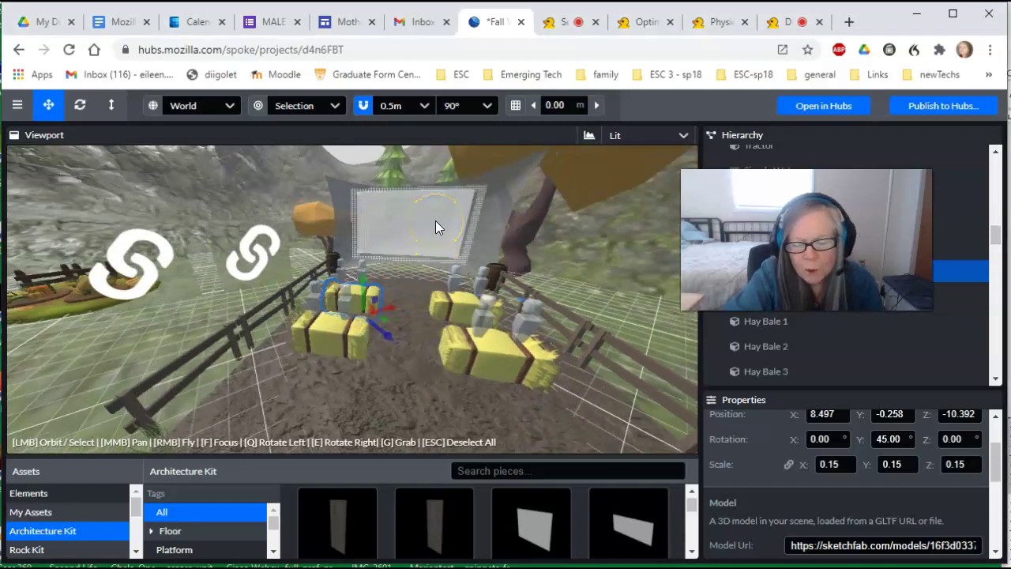
left_click_drag(435, 221, 418, 220)
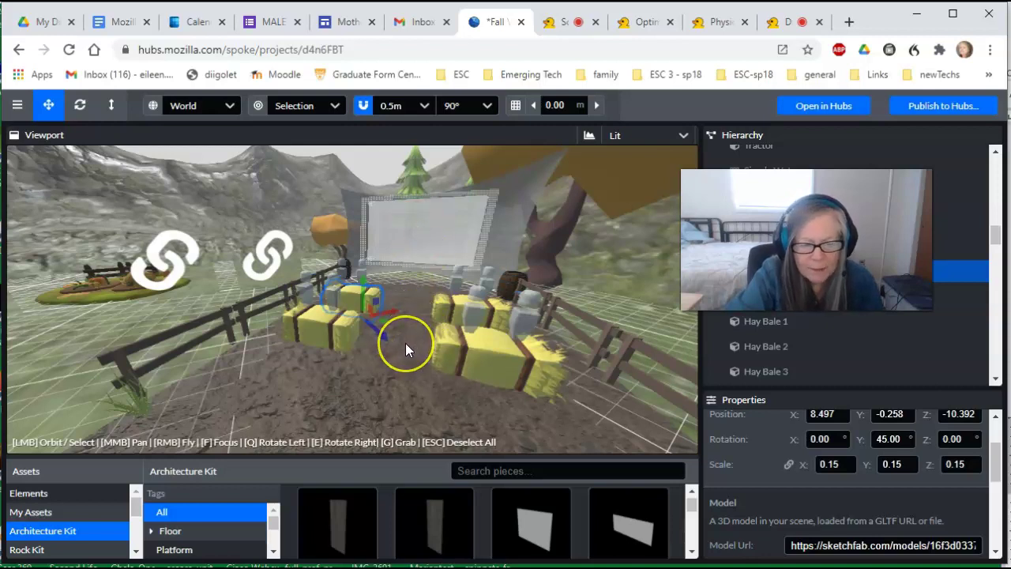
left_click_drag(405, 344, 333, 339)
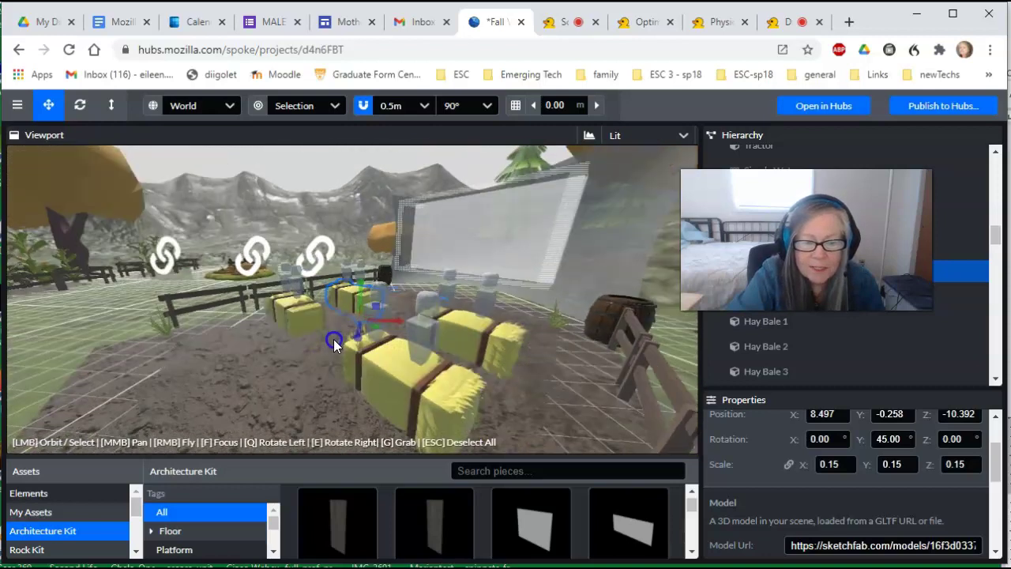
Select the avatar-sized waypoint on the front hay bale and locate Way Point 4 in the Hierarchy
left_click(427, 324)
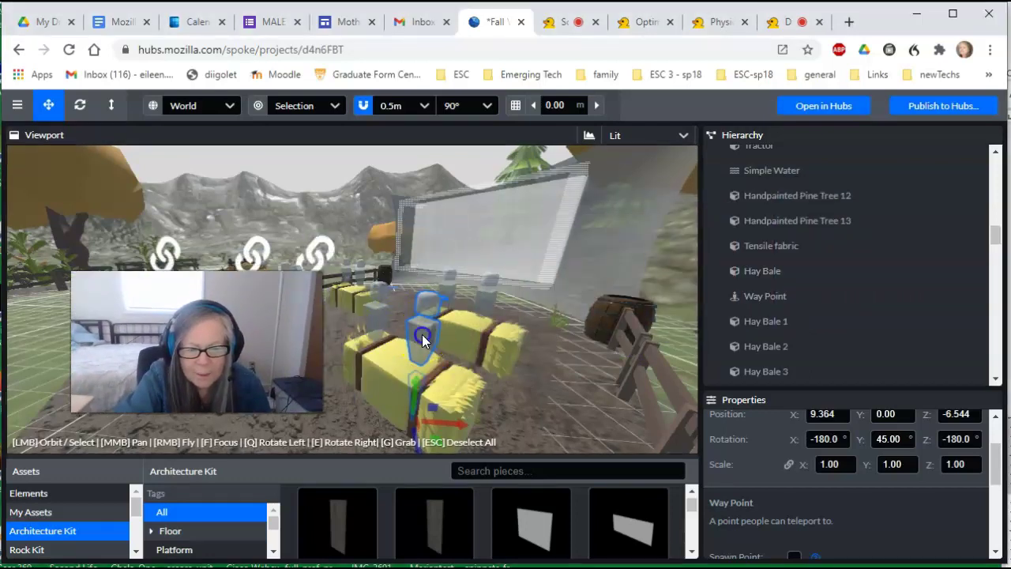
right_click_drag(422, 334, 421, 334)
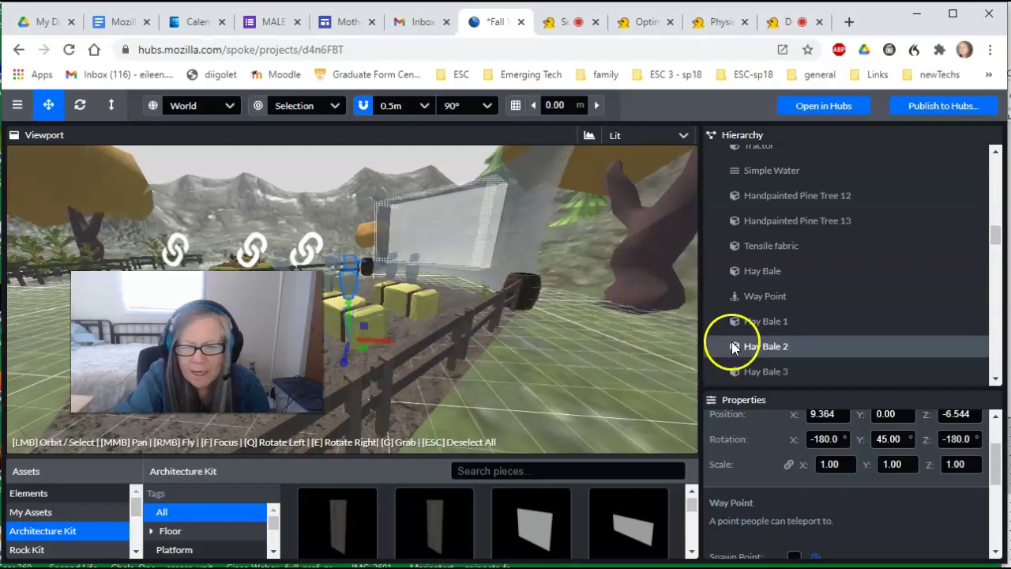
left_click_drag(995, 237, 996, 251)
left_click(756, 218)
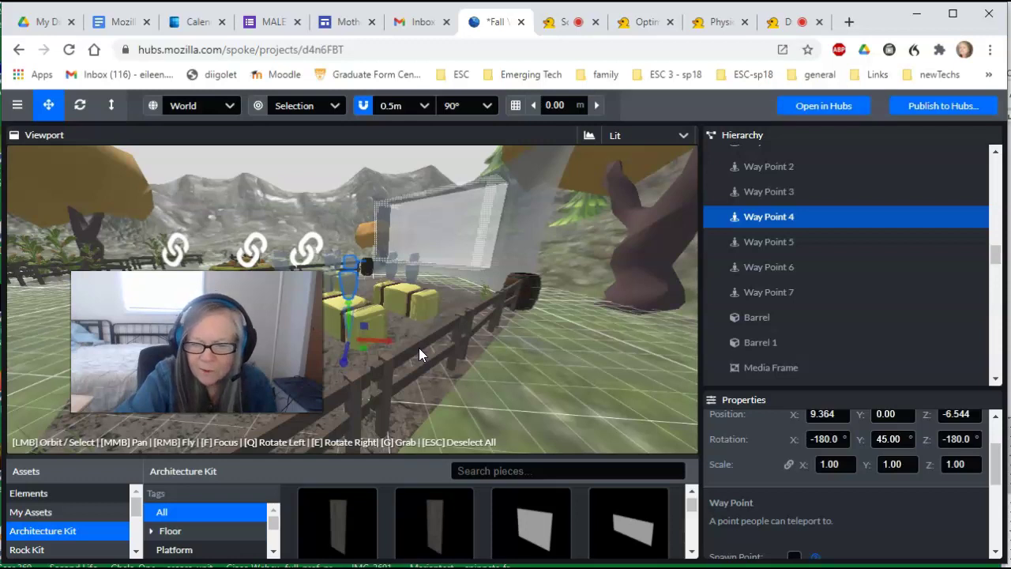
Examine Way Point 4's placement above the hay bale and the direction its figure faces
left_click_drag(485, 368, 473, 367)
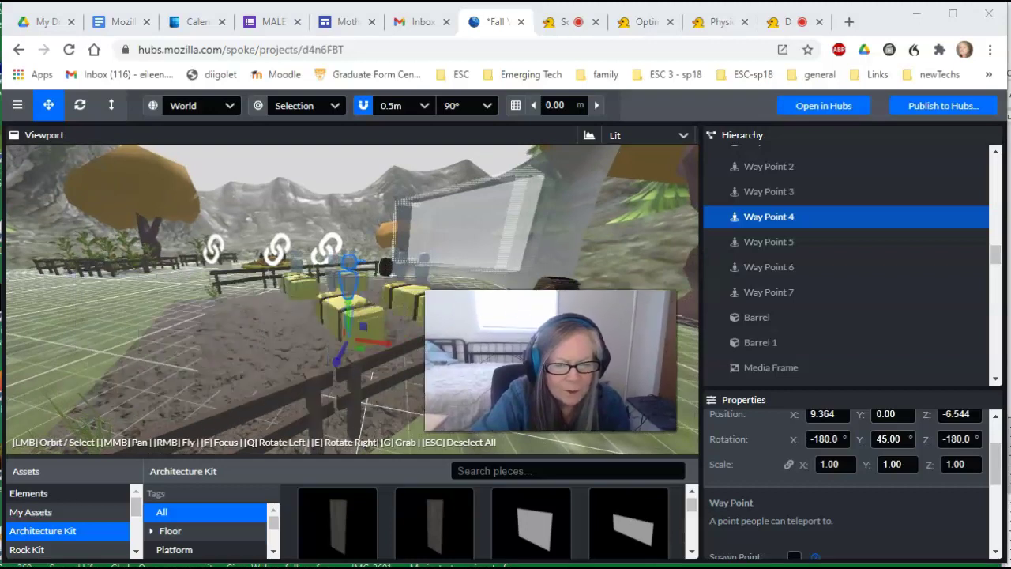
left_click(416, 325)
scroll(355, 316, "up", 4)
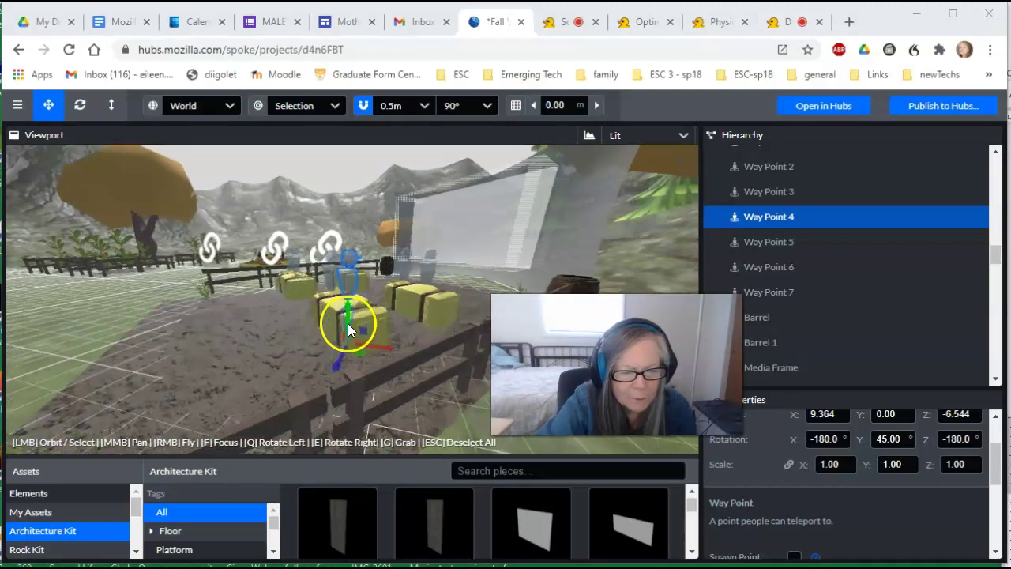
scroll(349, 323, "up", 3)
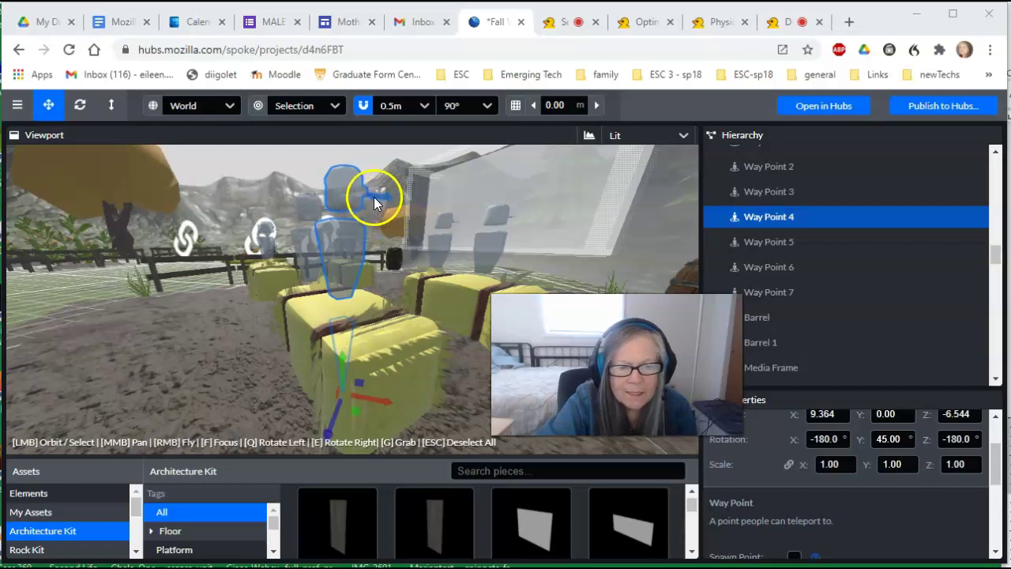
left_click_drag(419, 214, 562, 250)
left_click(341, 237)
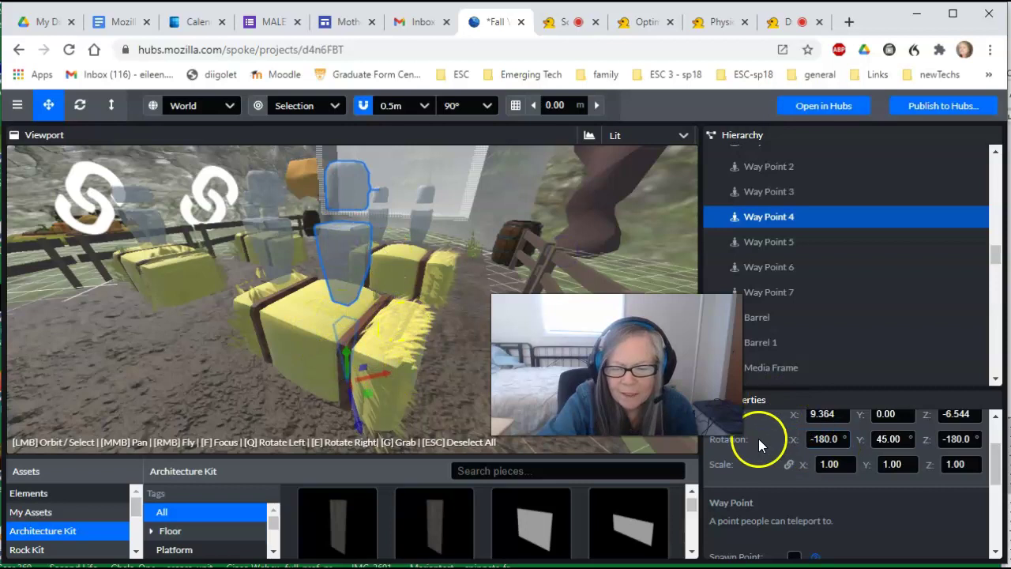
Examine Way Point 4's rotation values and view its figure from the opposite side of the hay bale
left_click(890, 439)
left_click(824, 439)
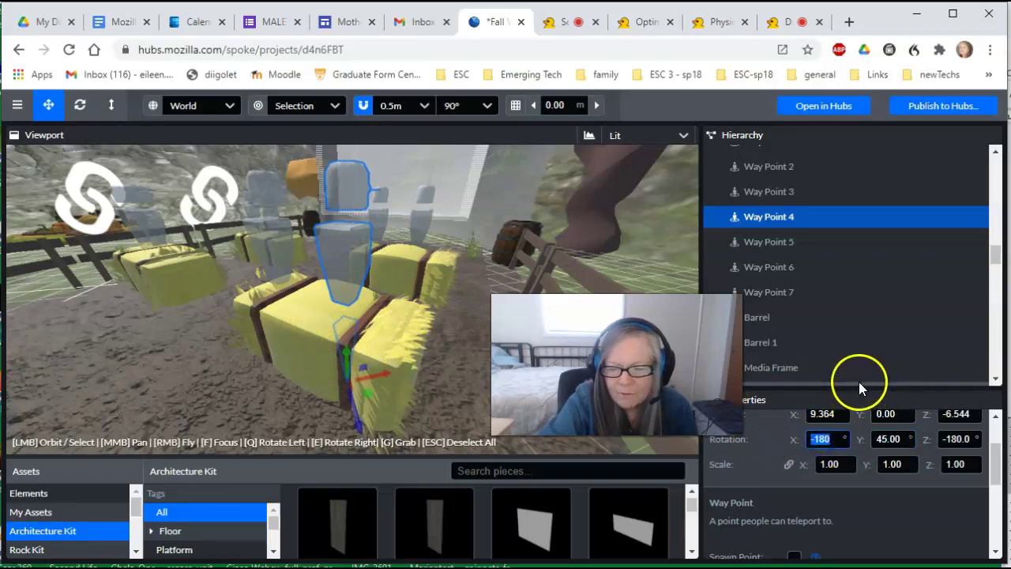
mouse_move(853, 384)
left_mouse_down()
mouse_move(850, 277)
mouse_move(864, 385)
left_mouse_up()
left_click_drag(181, 320, 292, 321)
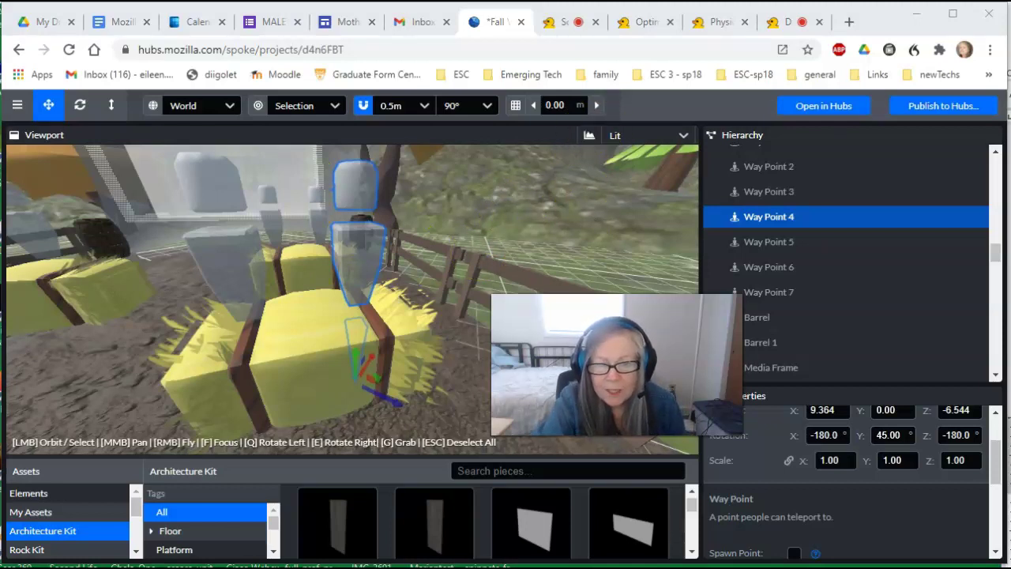
Switch to the Hubs room and look around the village for the waypoint markers on the hay bales
left_click(560, 30)
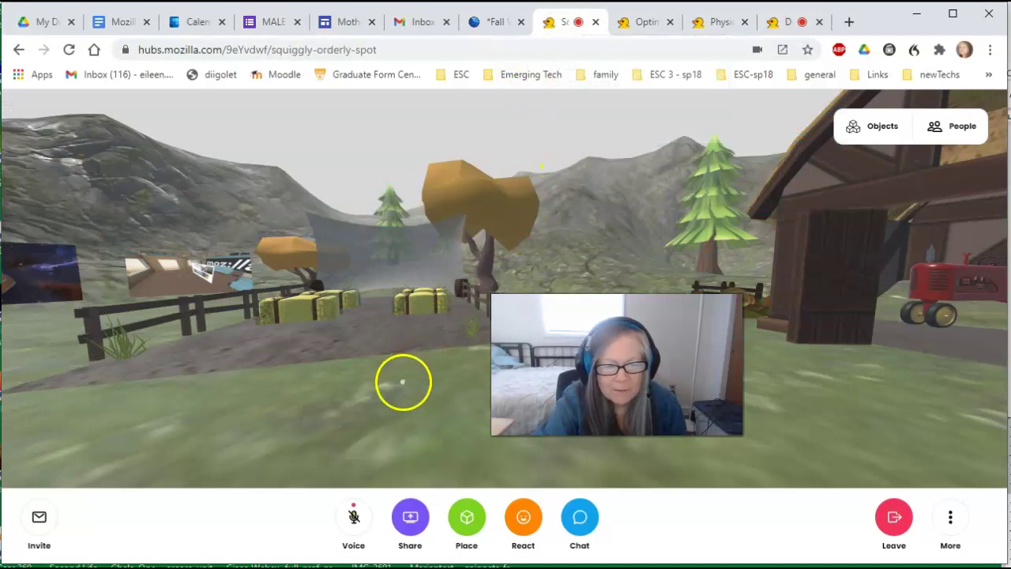
mouse_move(403, 382)
left_mouse_down()
mouse_move(293, 383)
mouse_move(284, 363)
mouse_move(420, 374)
left_mouse_up()
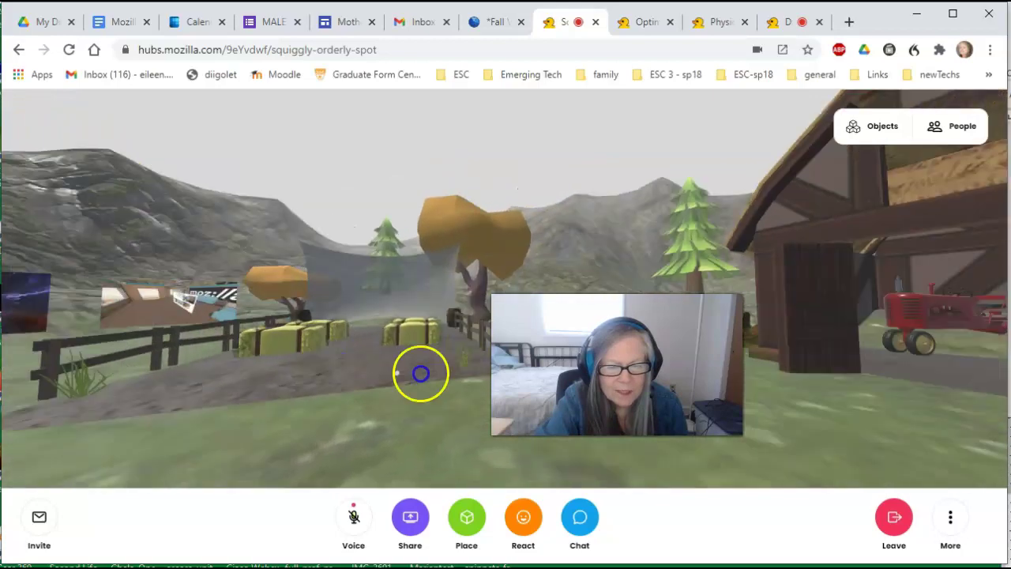
key("Right")
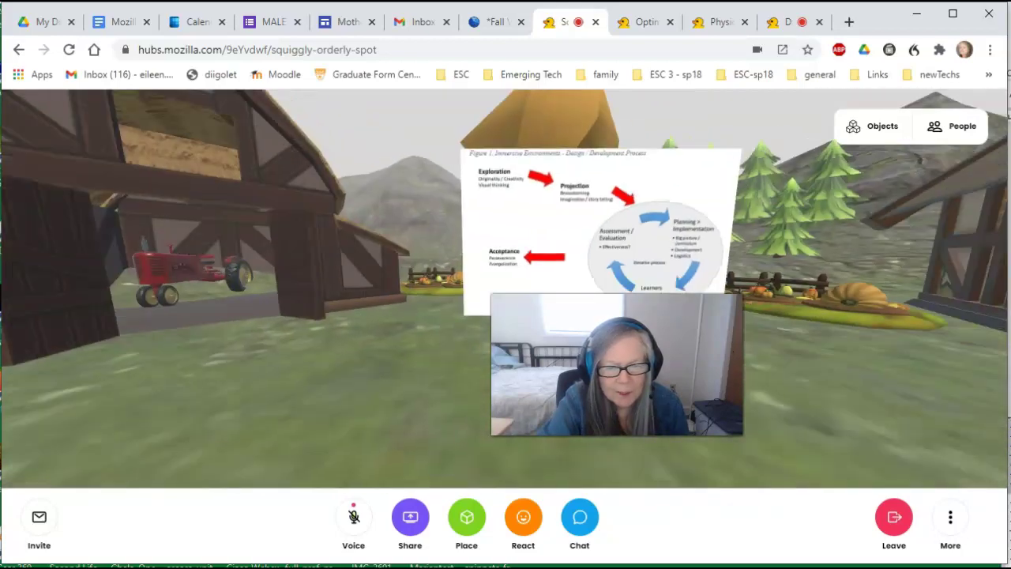
key("Left")
left_click_drag(450, 383, 398, 374)
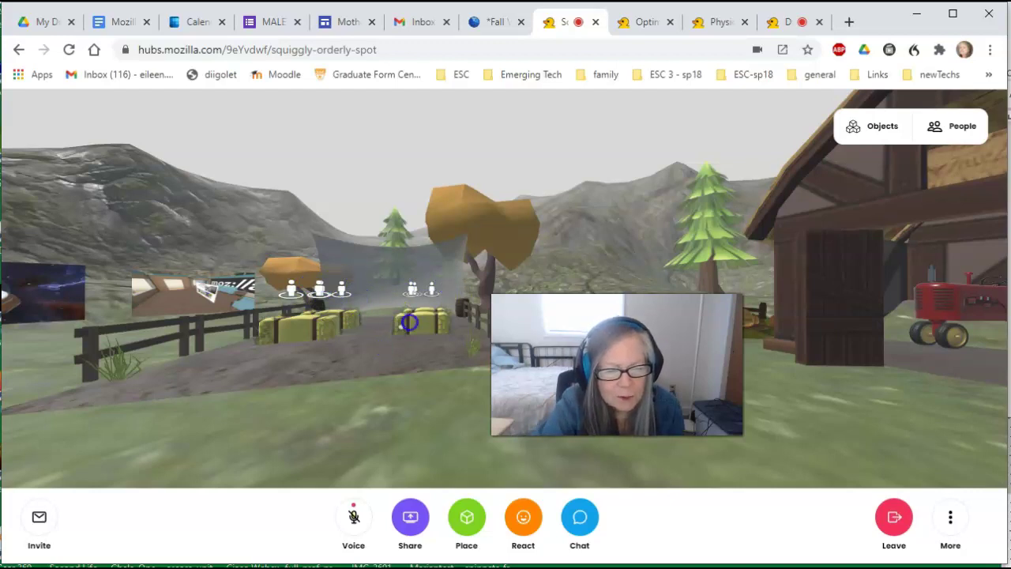
Teleport to a hay bale waypoint in the Hubs room and look around the outdoor screen from the seat
left_click(437, 289)
left_click_drag(371, 348, 276, 356)
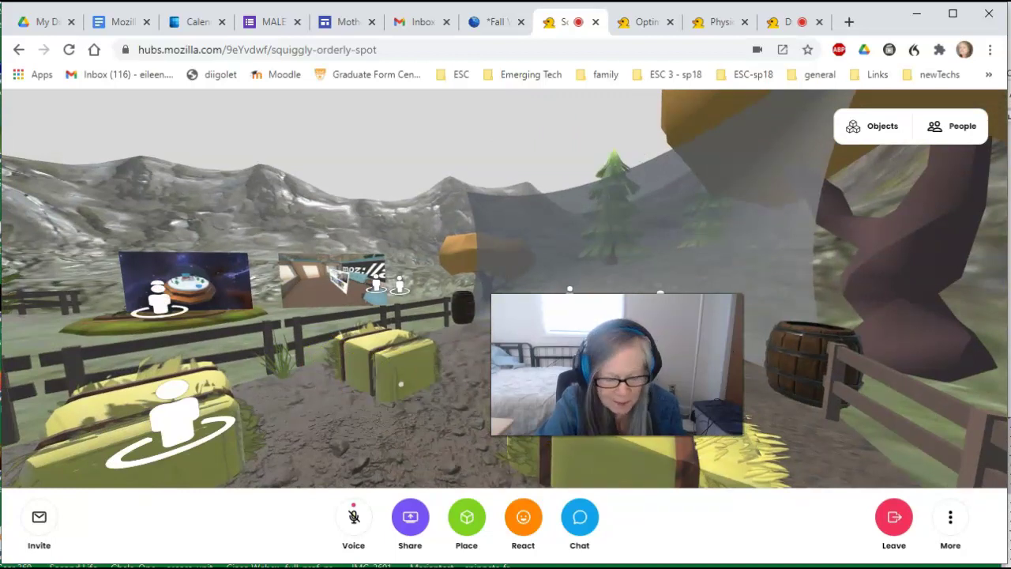
left_click_drag(408, 393, 435, 407)
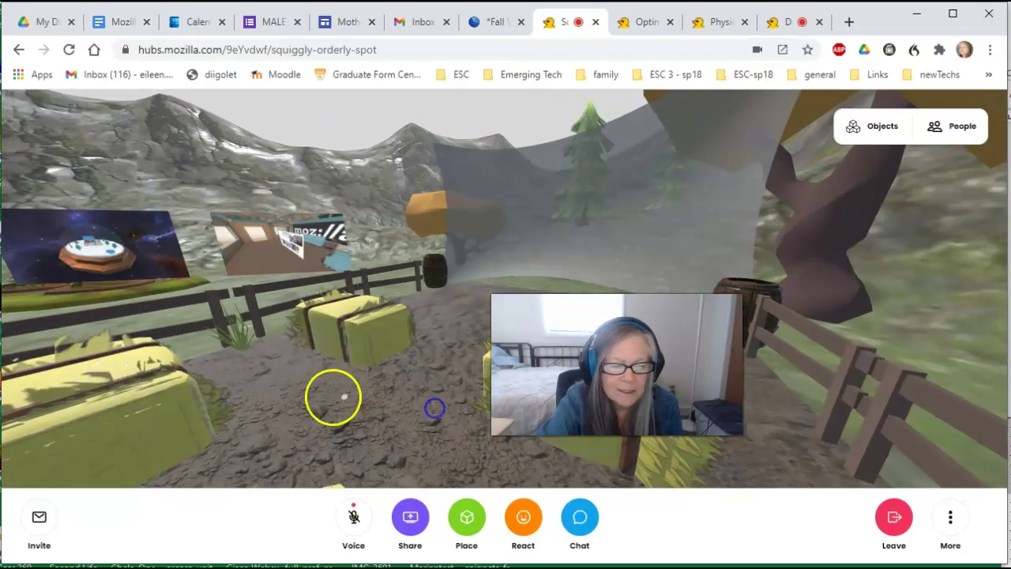
left_click_drag(390, 390, 405, 250)
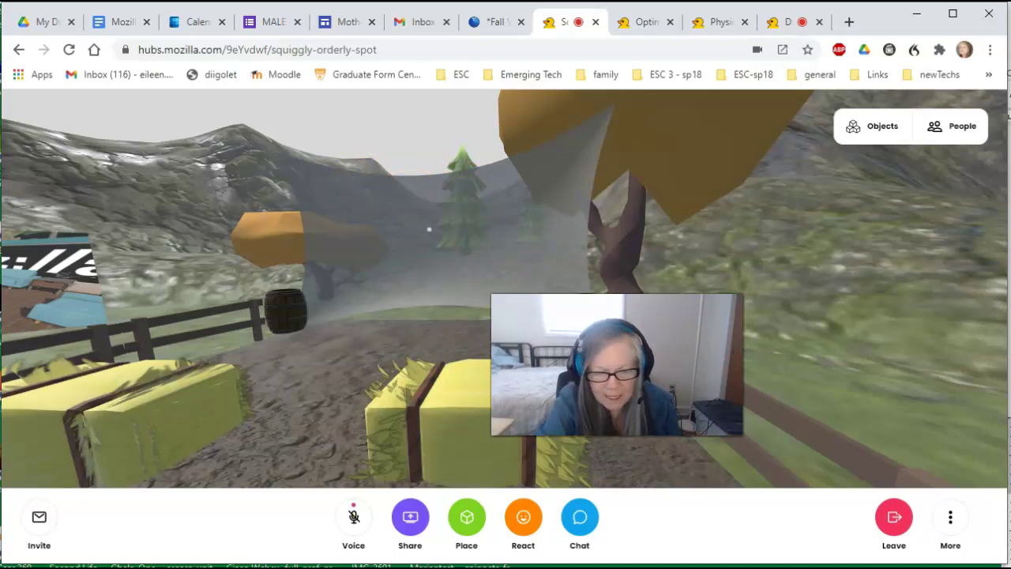
left_click_drag(498, 282, 393, 290)
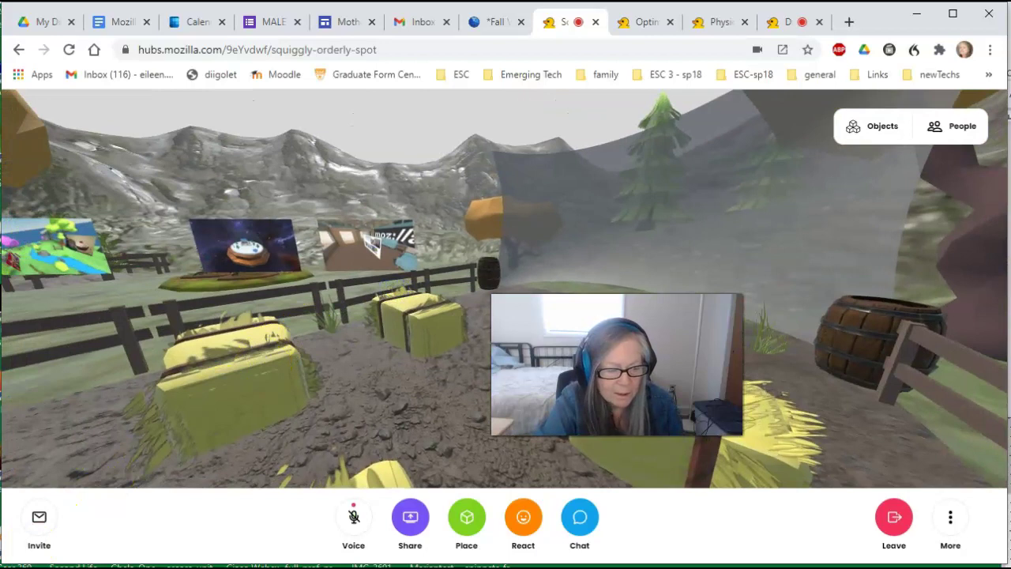
Return to the Fall Village project in Spoke and examine Way Point 4 and the neighbouring seats from several angles
left_click(486, 22)
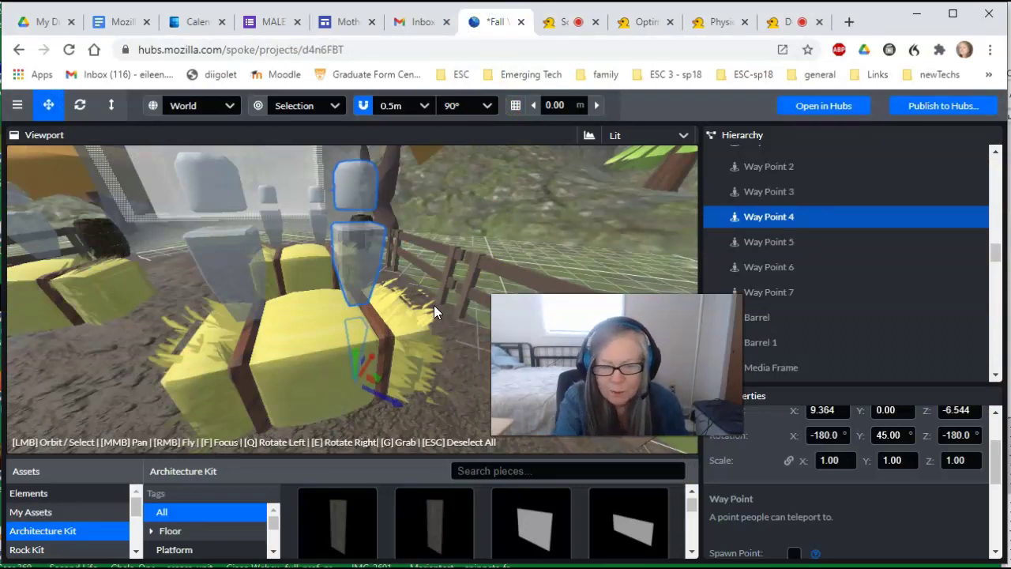
left_click_drag(144, 323, 141, 335)
left_click_drag(80, 316, 12, 304)
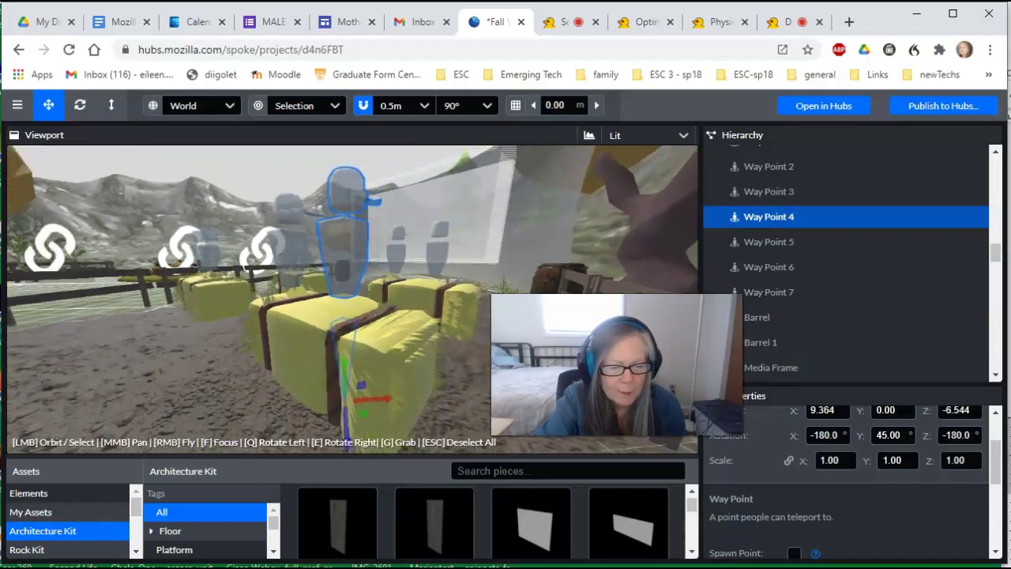
left_click_drag(155, 357, 158, 364)
left_click_drag(76, 368, 32, 364)
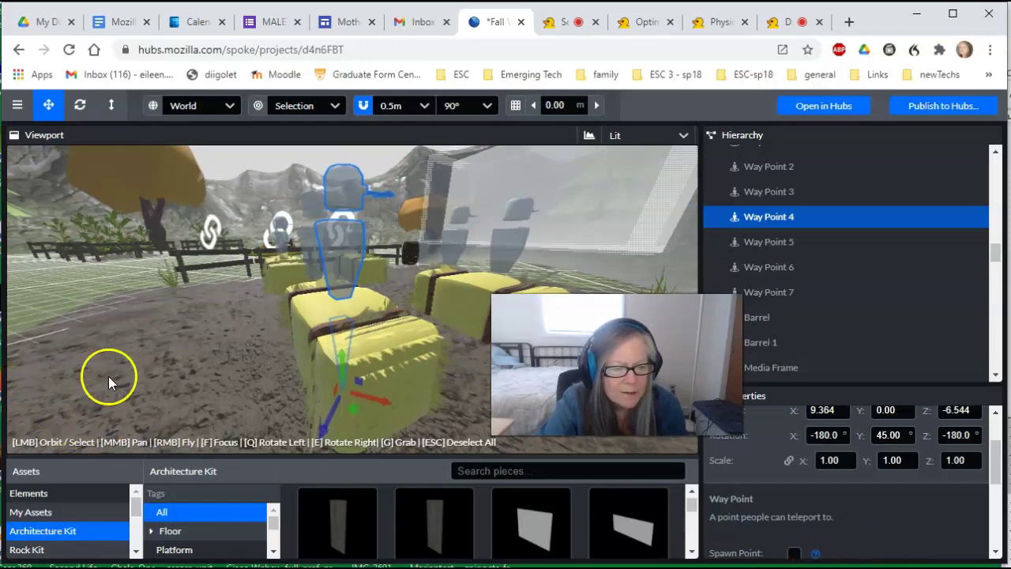
Look over the village from a distance, including the barn, link icons, outdoor screen and waypoint figures
left_click(130, 342)
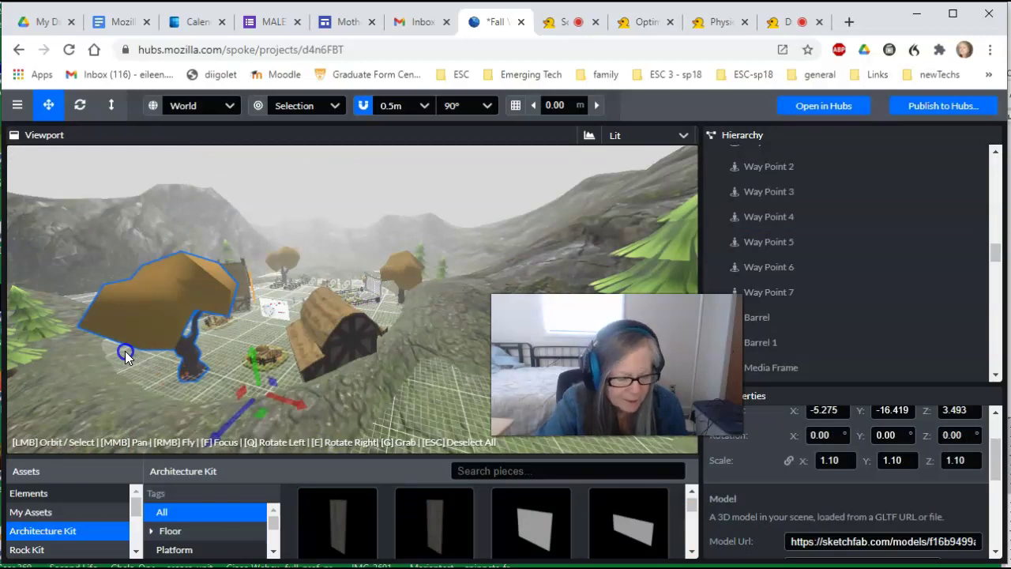
left_click(260, 318)
double_click(258, 322)
right_click_drag(246, 328, 208, 343)
double_click(248, 353)
right_click_drag(249, 404, 356, 406)
mouse_move(334, 325)
left_mouse_down()
mouse_move(350, 292)
mouse_move(348, 316)
left_mouse_up()
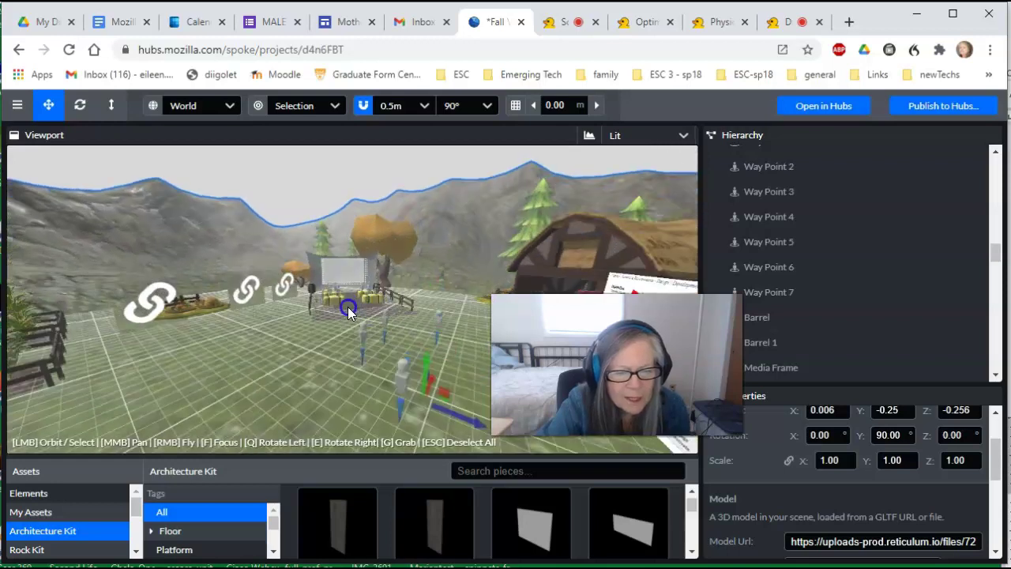
Widen the viewport and bring the design process image, barn and hay bales into one overview
left_click(517, 359)
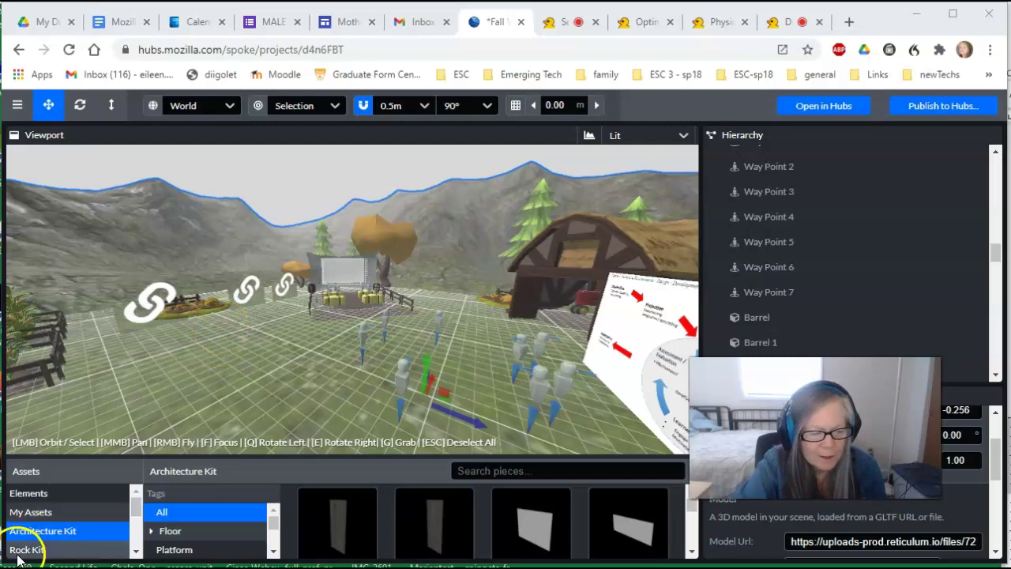
left_click_drag(698, 328, 807, 336)
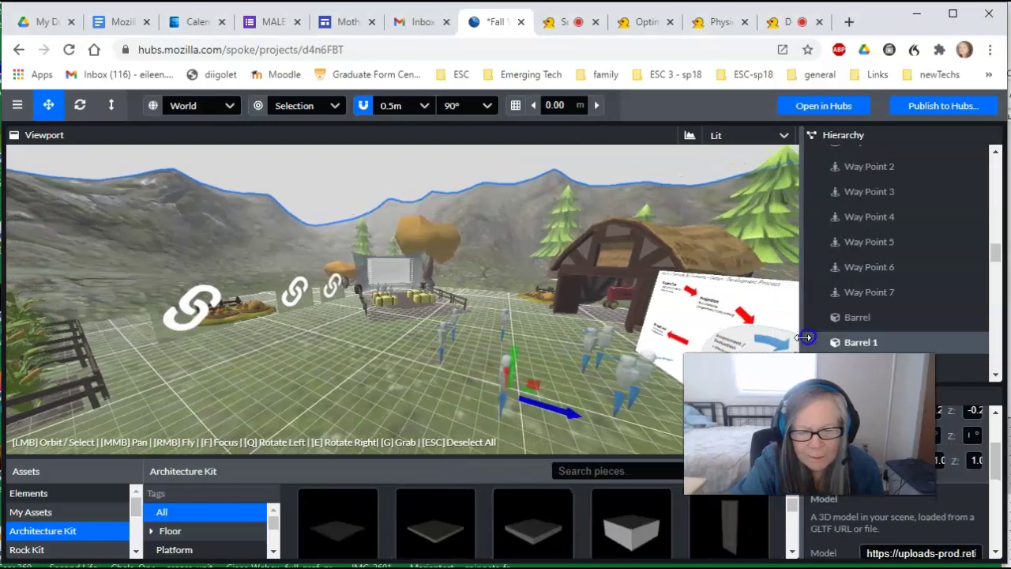
left_click_drag(497, 395, 443, 381)
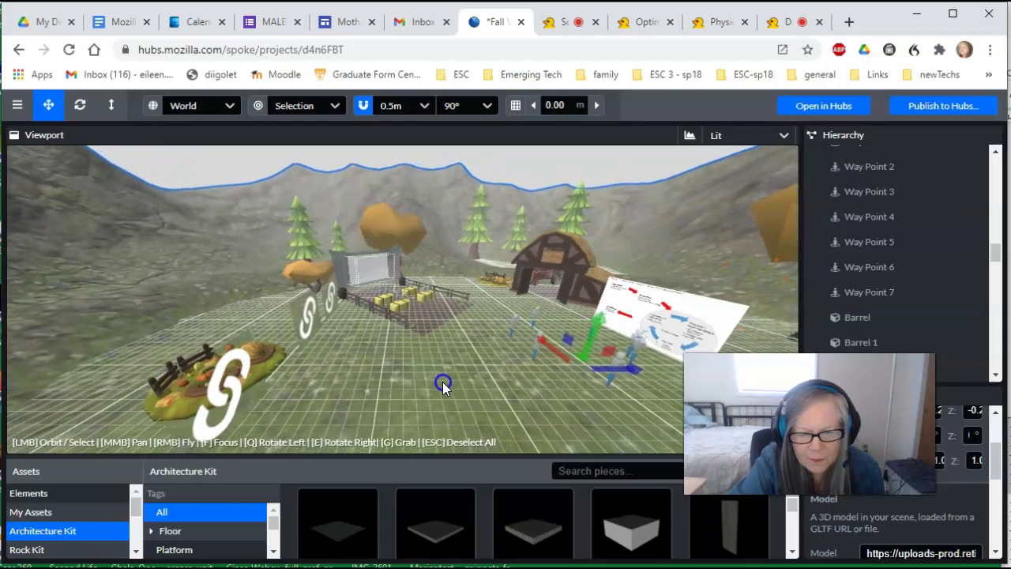
Select the design process image near the barn and examine its placement and transform handles
left_click(657, 318)
left_click(659, 292)
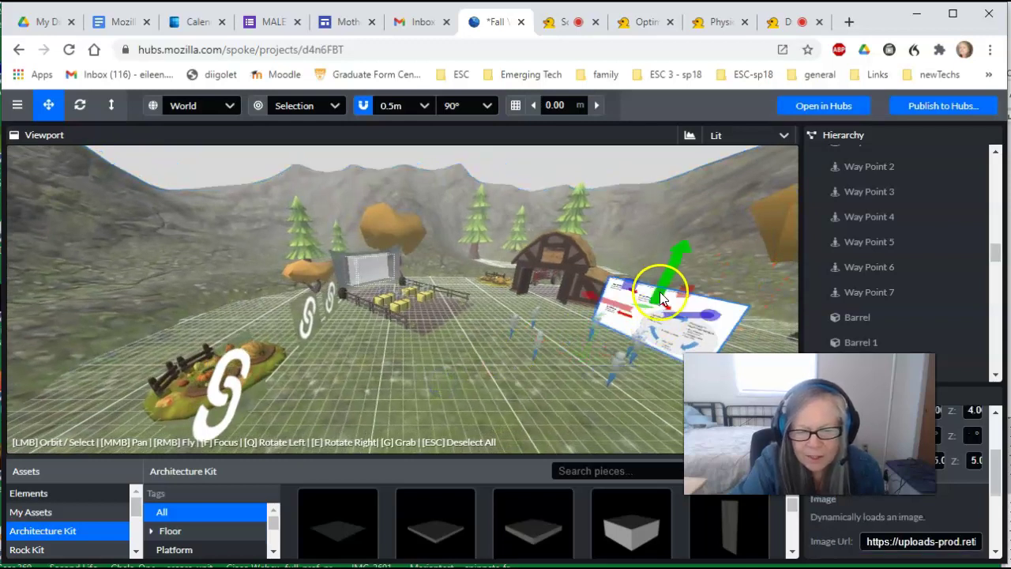
left_click(672, 332)
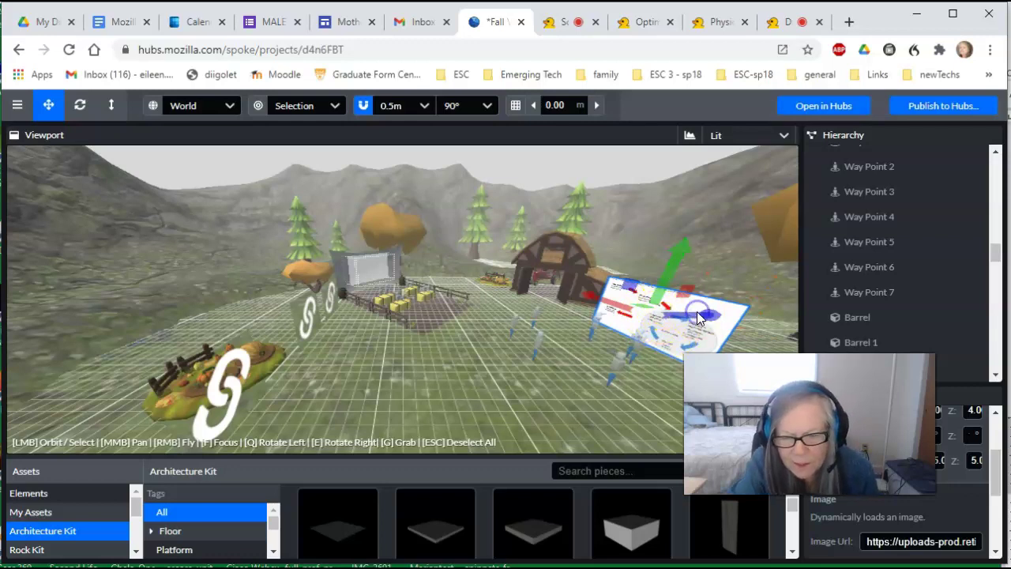
scroll(697, 315, "up", 4)
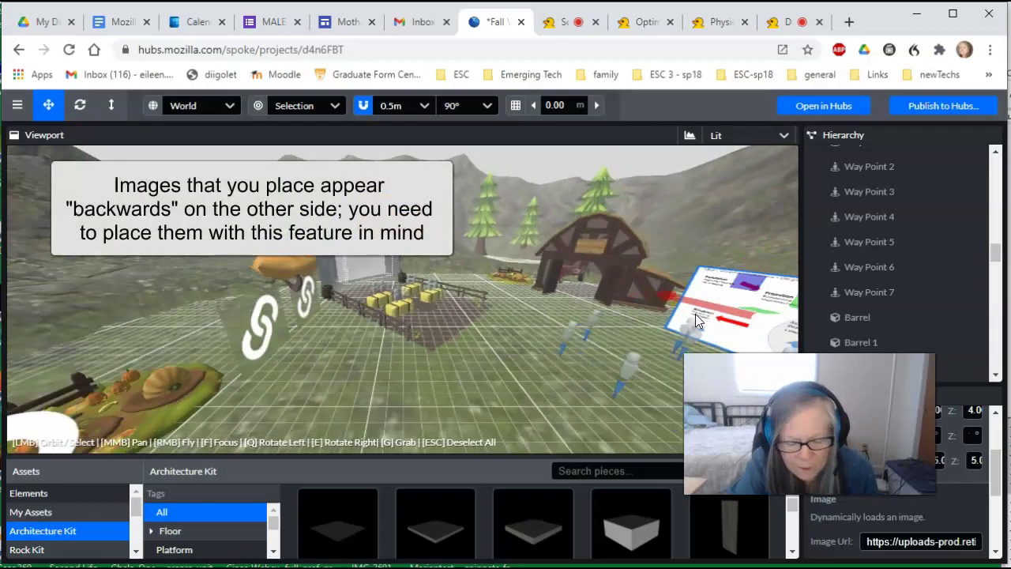
left_click(755, 334)
left_click_drag(618, 390, 678, 406)
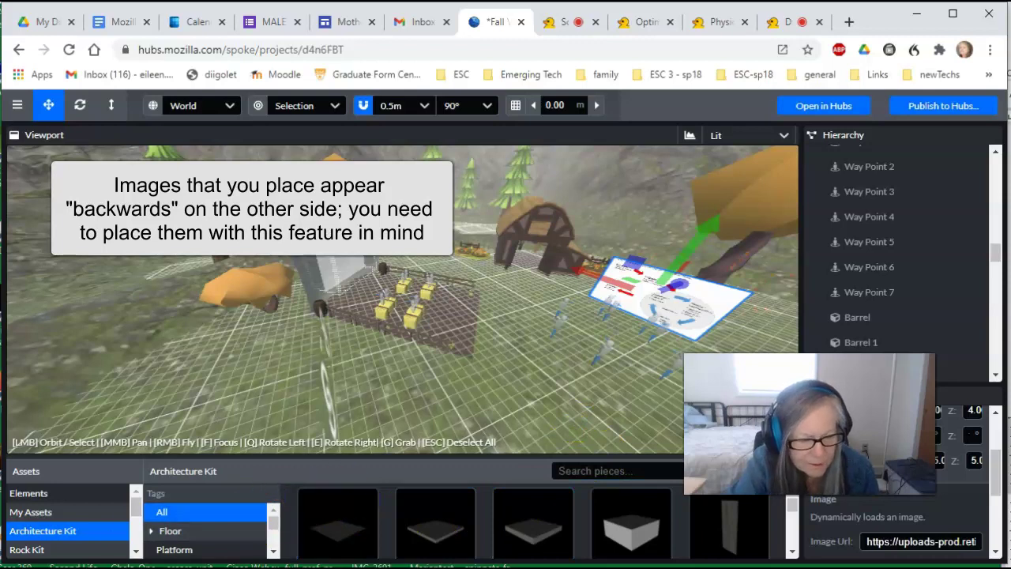
Browse the uploaded images in My Assets, including the design process diagram
left_click(115, 513)
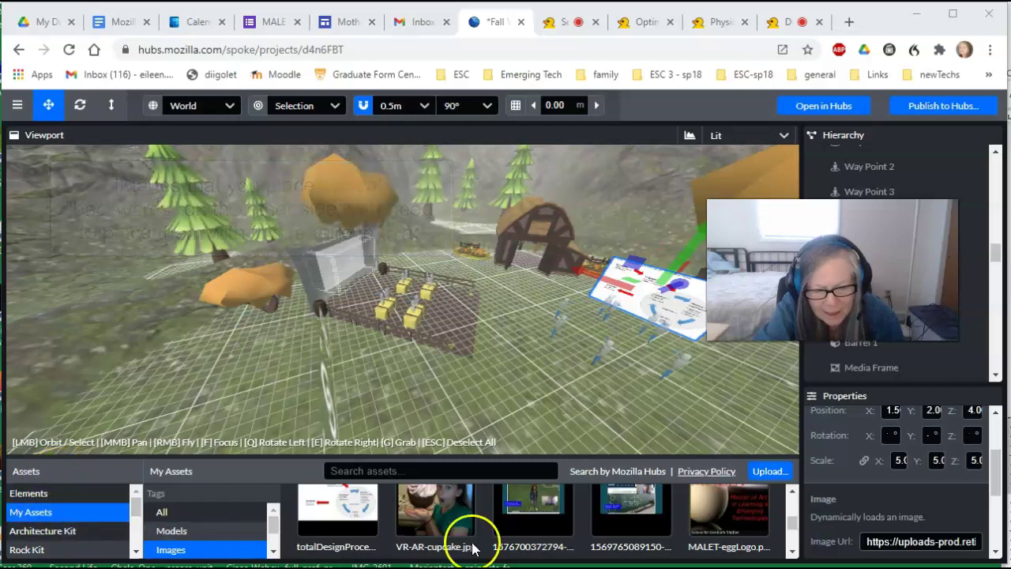
mouse_move(558, 543)
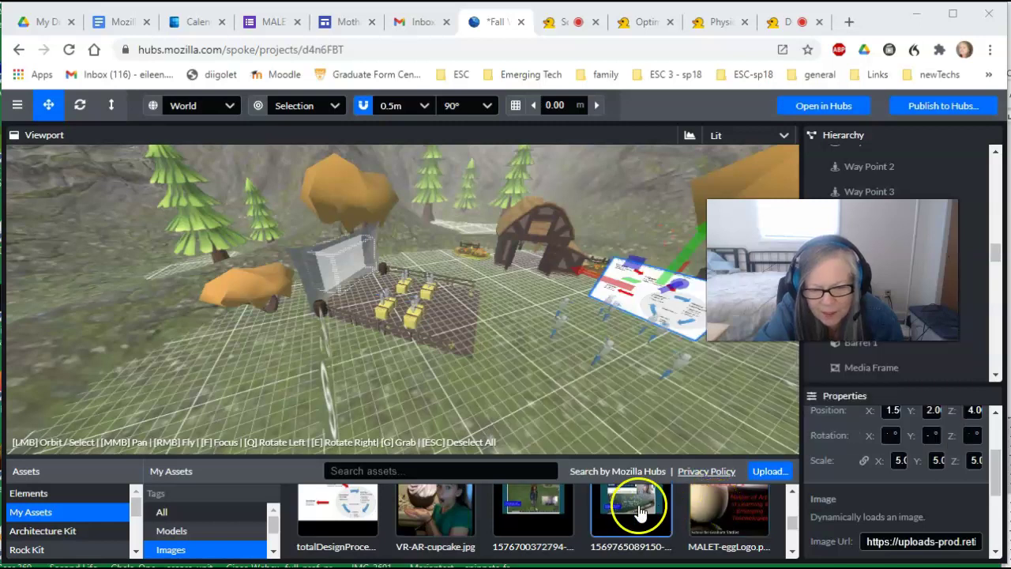
mouse_move(638, 512)
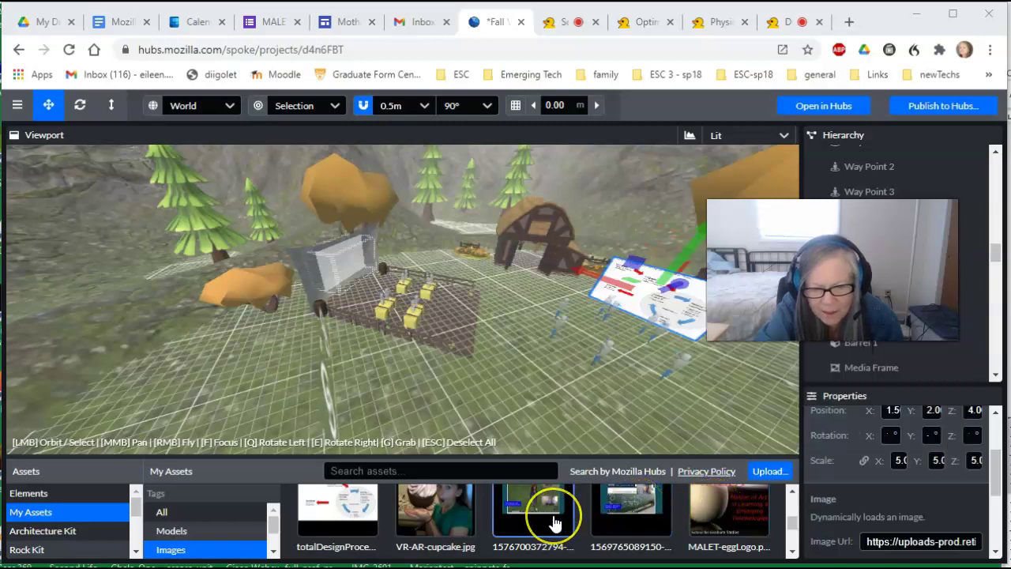
left_click_drag(554, 521, 598, 392)
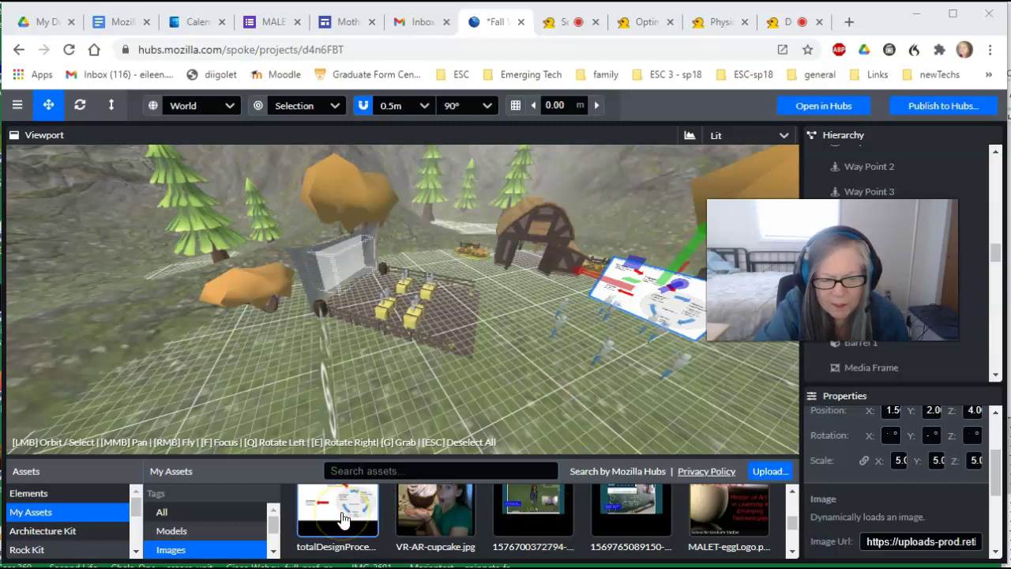
mouse_move(343, 519)
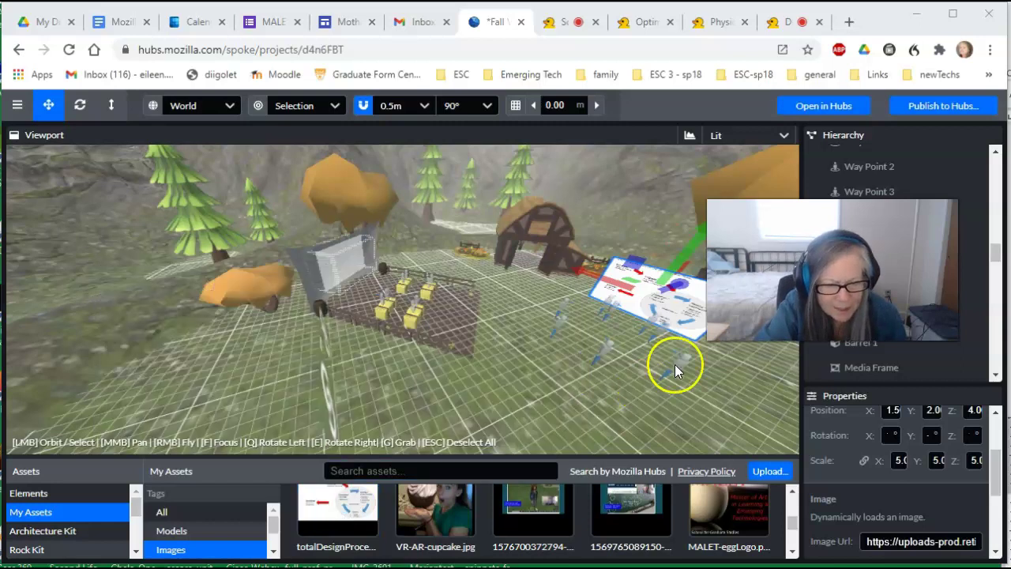
Raise the design process image along the vertical axis to a Y position of 3.0
left_click(681, 241)
left_click_drag(689, 248, 703, 215)
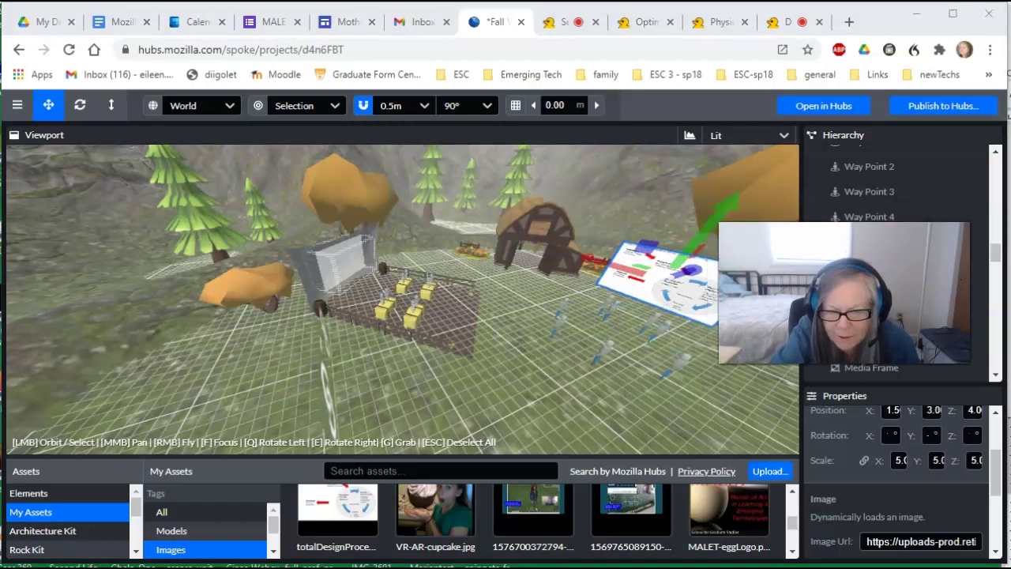
Widen and heighten the Properties area to review the design process image's name, Visible and Enabled settings, and transform values
mouse_move(724, 222)
left_mouse_down()
mouse_move(723, 205)
mouse_move(702, 224)
mouse_move(715, 211)
left_mouse_up()
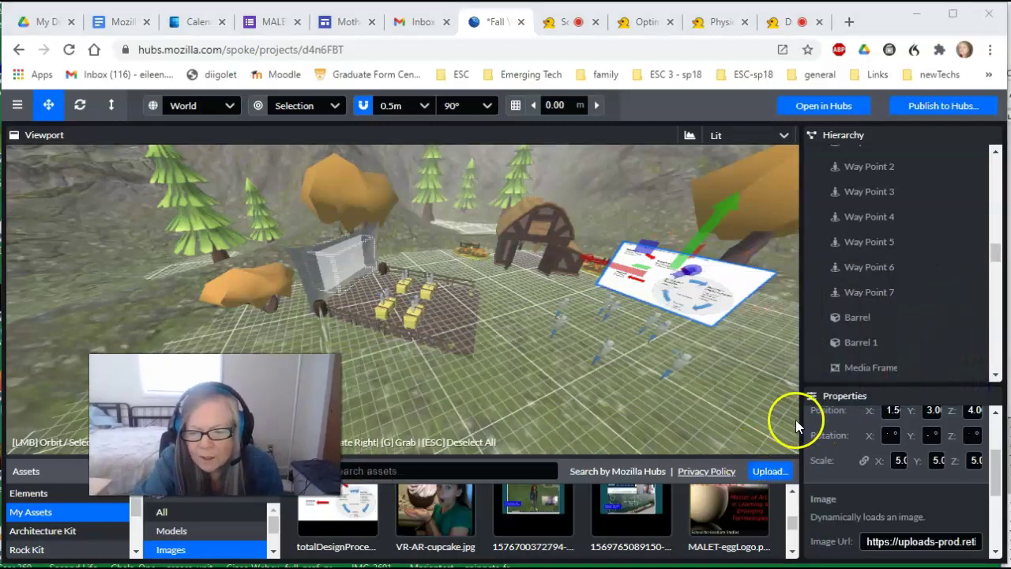
left_click_drag(802, 409, 638, 404)
left_click_drag(777, 388, 786, 357)
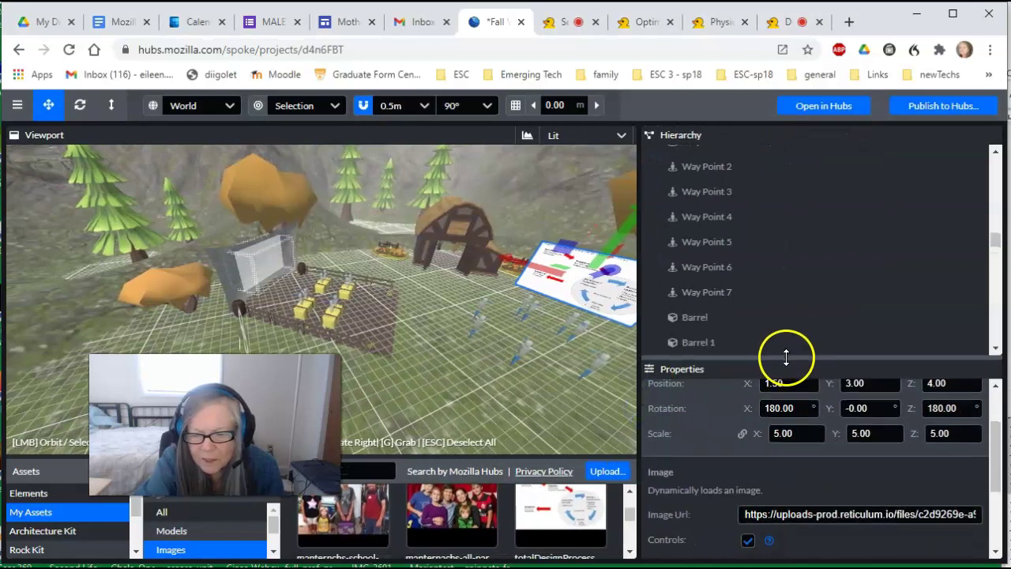
left_click(998, 403)
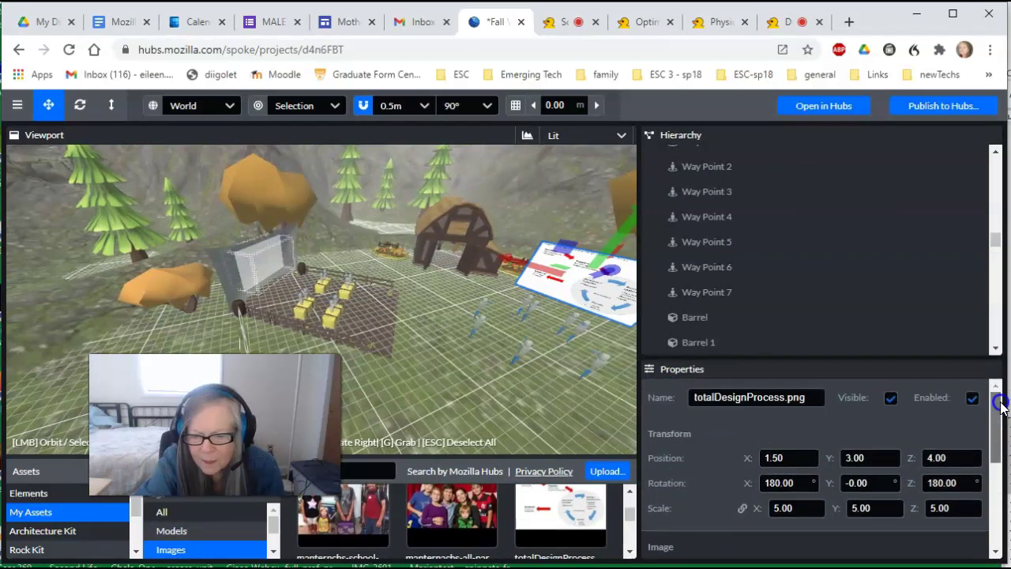
left_click(786, 397)
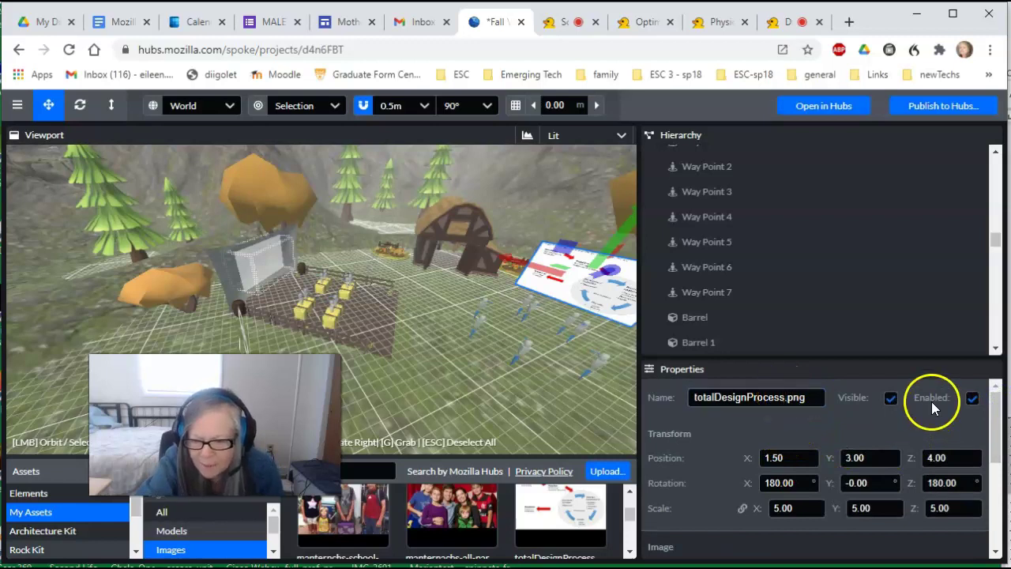
left_click(891, 398)
left_click(891, 398)
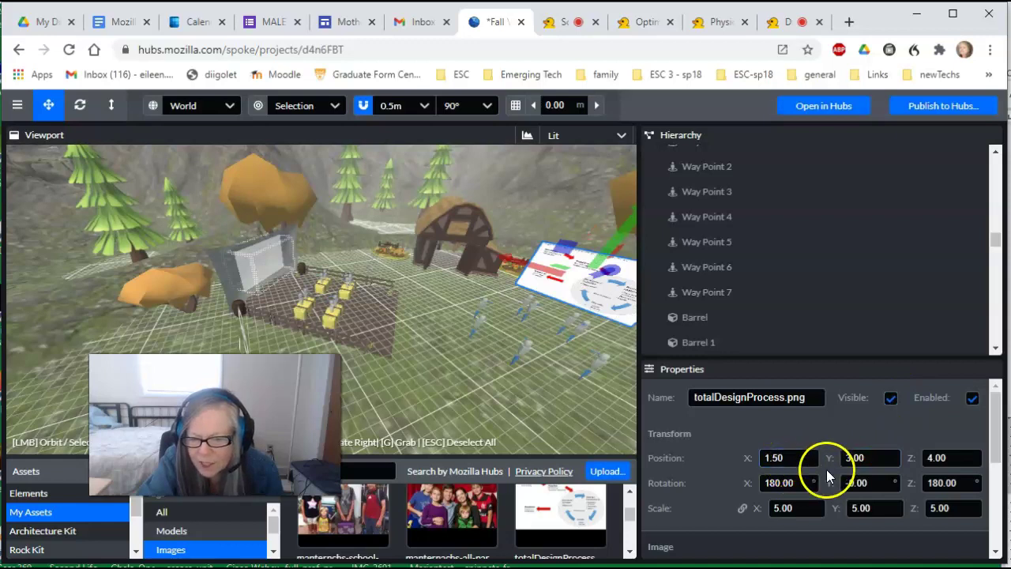
Try a uniform scale of 8 on the design process image, and restore it to 5
left_click(821, 508)
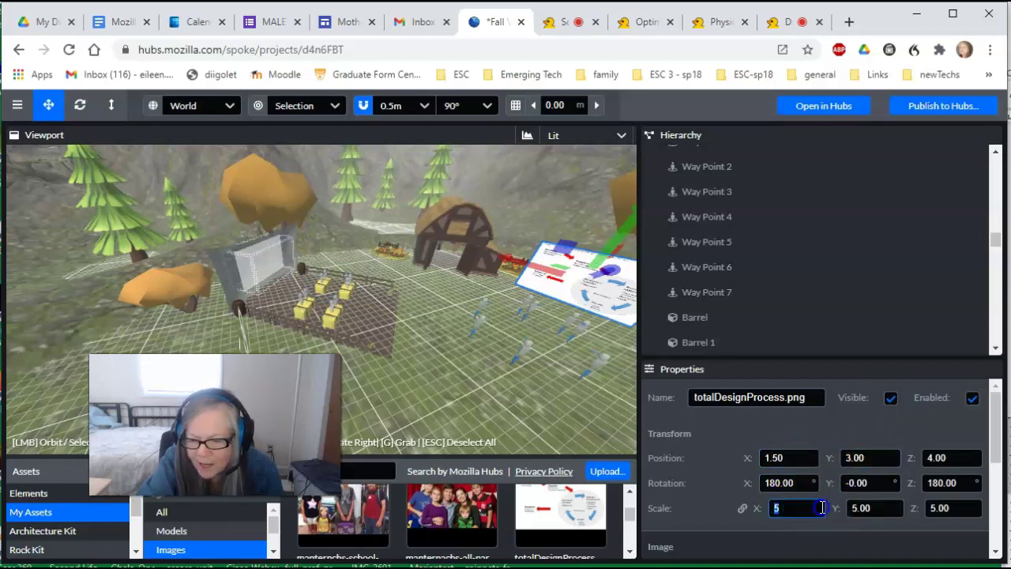
type("8")
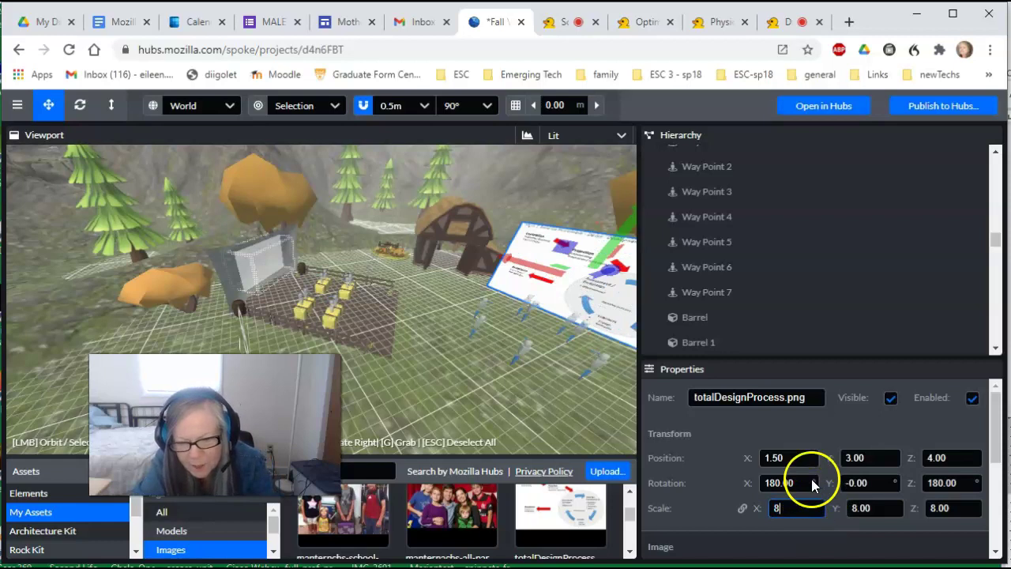
key("Return")
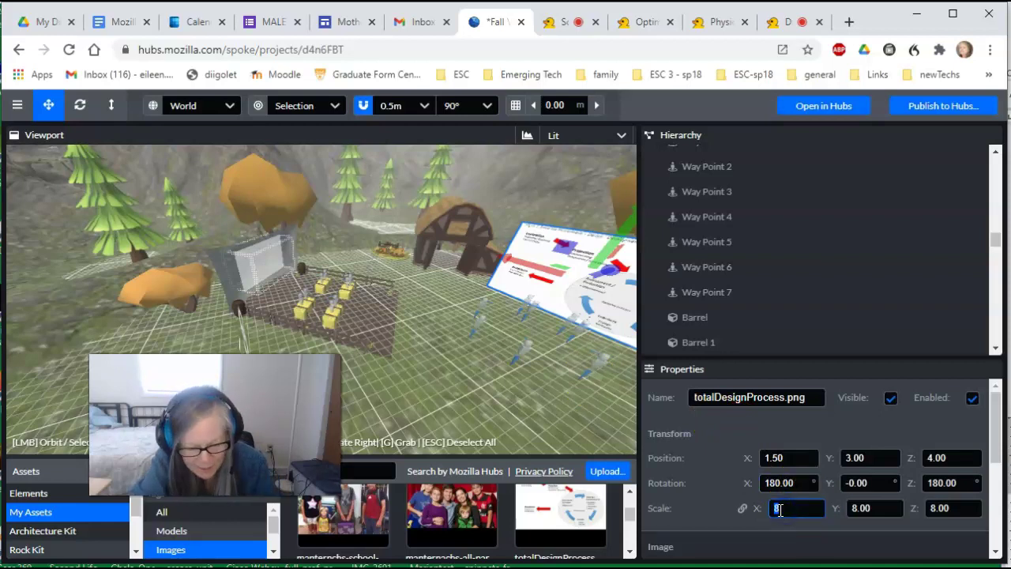
type("5")
left_click(778, 483)
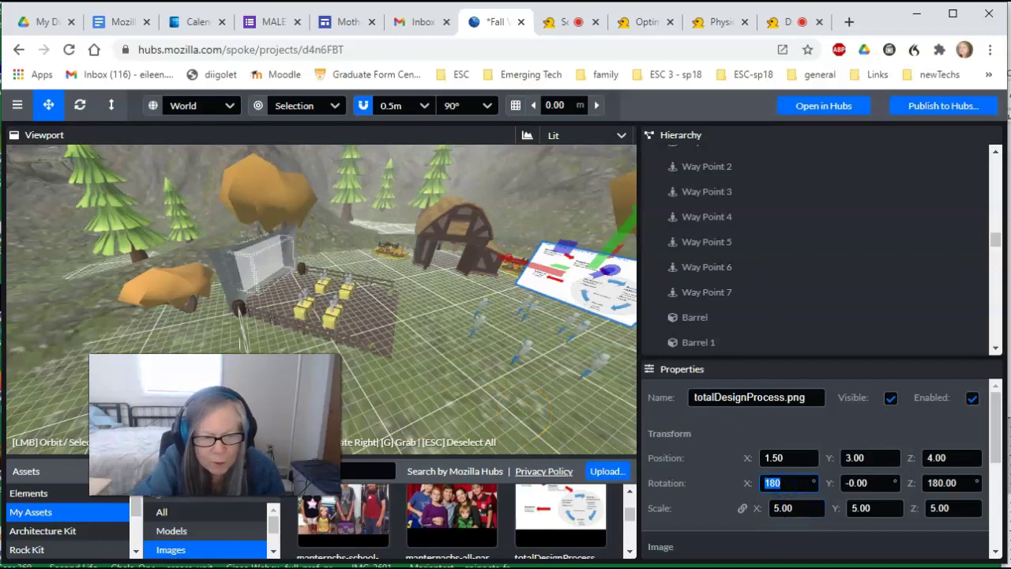
Switch to the open Hubs room and view the design process image between the barns from several angles
left_click_drag(474, 400, 341, 384)
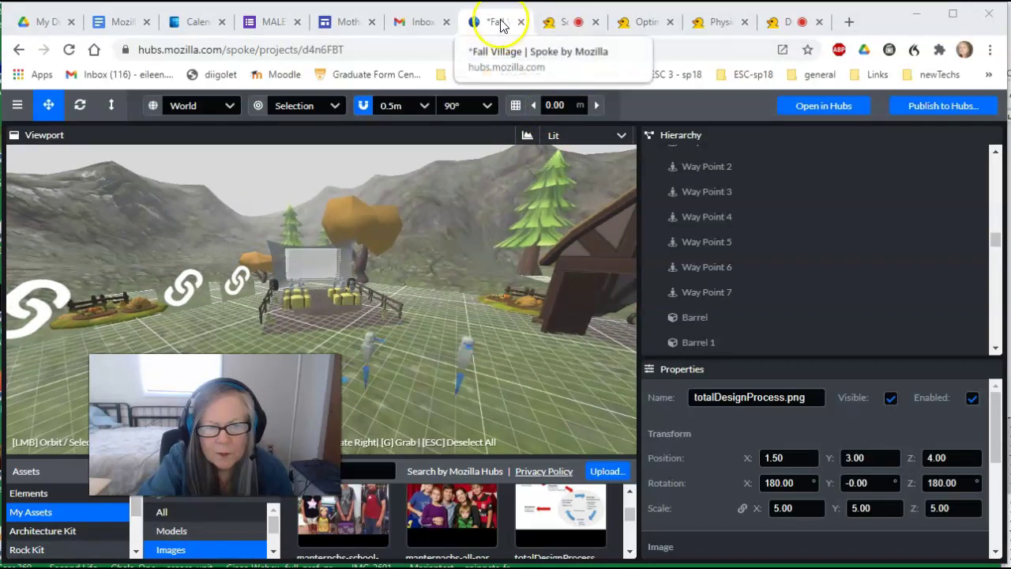
left_click(549, 23)
left_click_drag(627, 387, 702, 372)
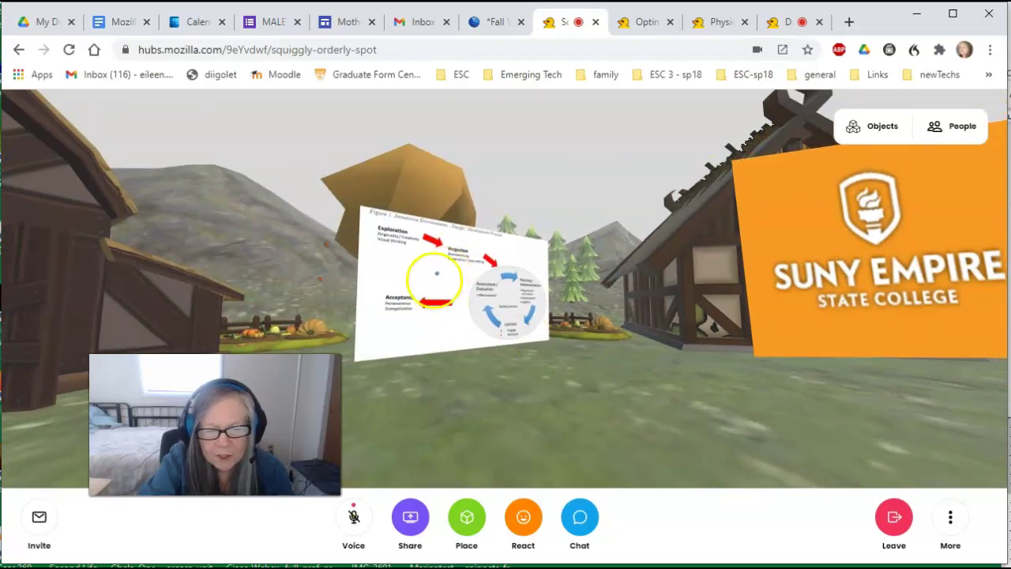
mouse_move(845, 418)
left_mouse_down()
mouse_move(817, 406)
mouse_move(860, 413)
left_mouse_up()
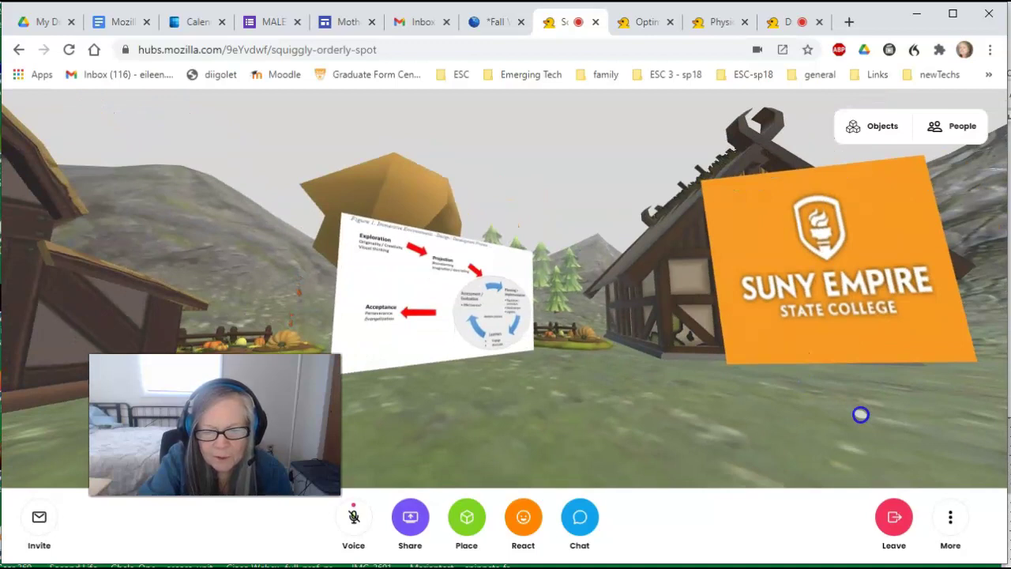
left_click_drag(858, 413, 809, 293)
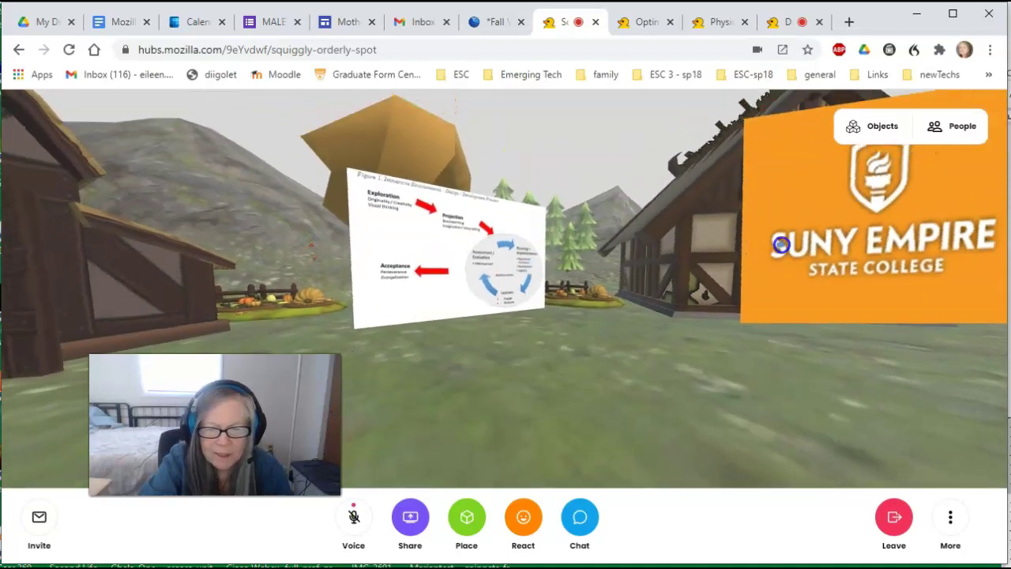
left_click_drag(771, 237, 640, 332)
key("a")
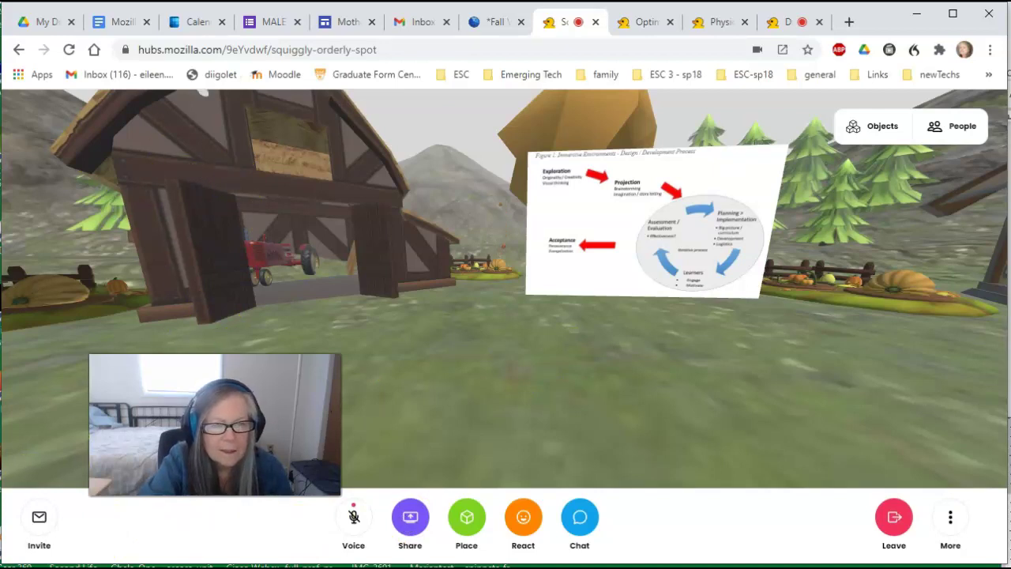
Switch back to the Fall Village project in Spoke and select the link nearest the outdoor screen to view its name
left_click(500, 15)
left_click_drag(511, 317, 459, 320)
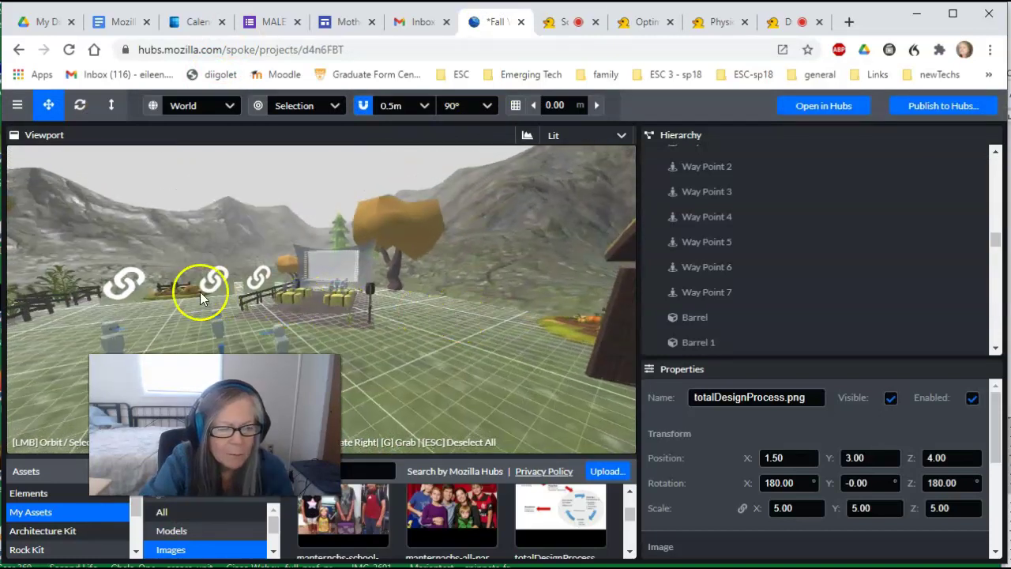
left_click_drag(177, 316, 187, 315)
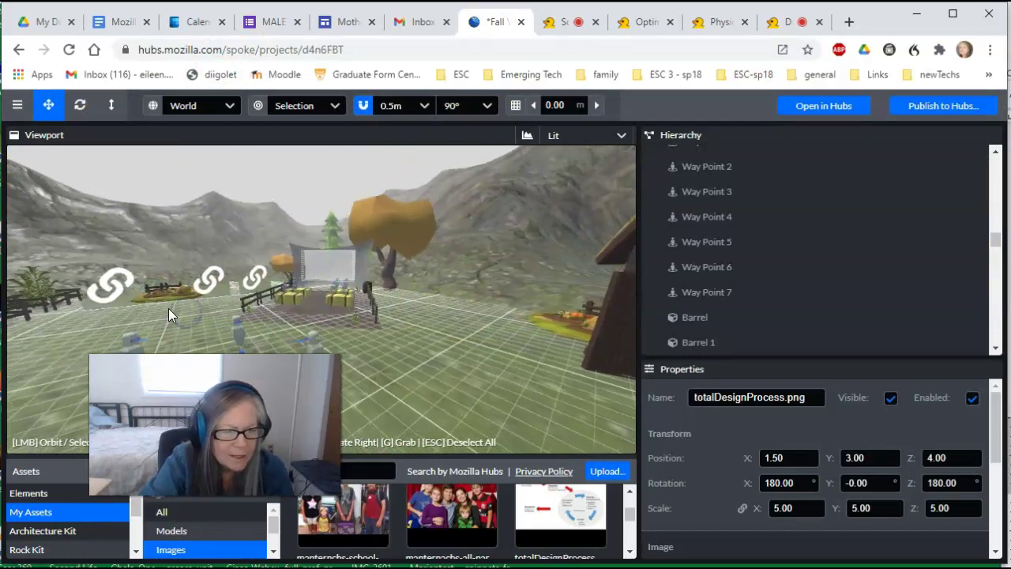
left_click(246, 289)
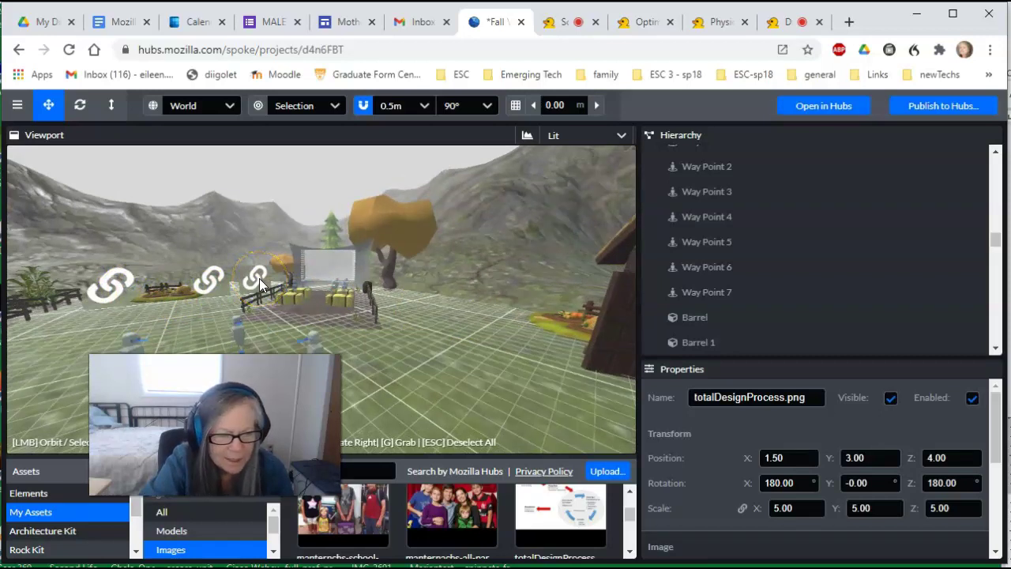
left_click(259, 278)
left_click(777, 397)
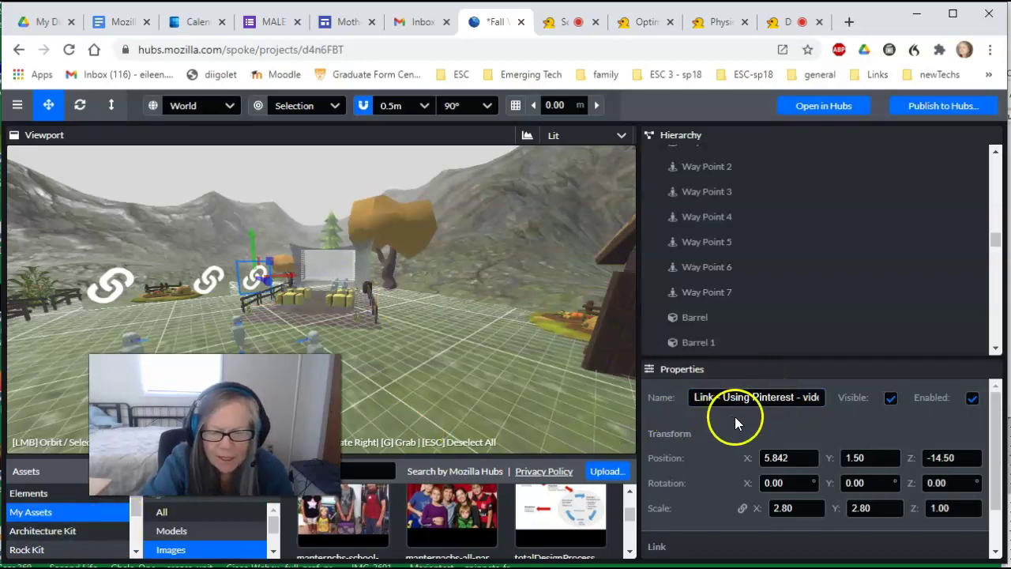
Turn the Pinterest video link's Enabled option off and on again, and enlarge the Properties area to show its URL
left_click(972, 397)
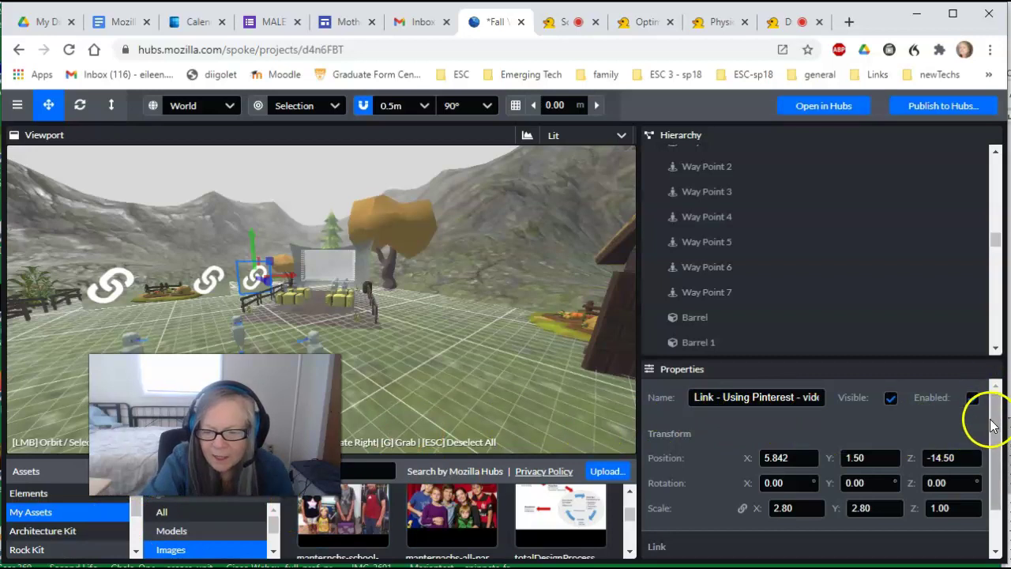
left_click(972, 397)
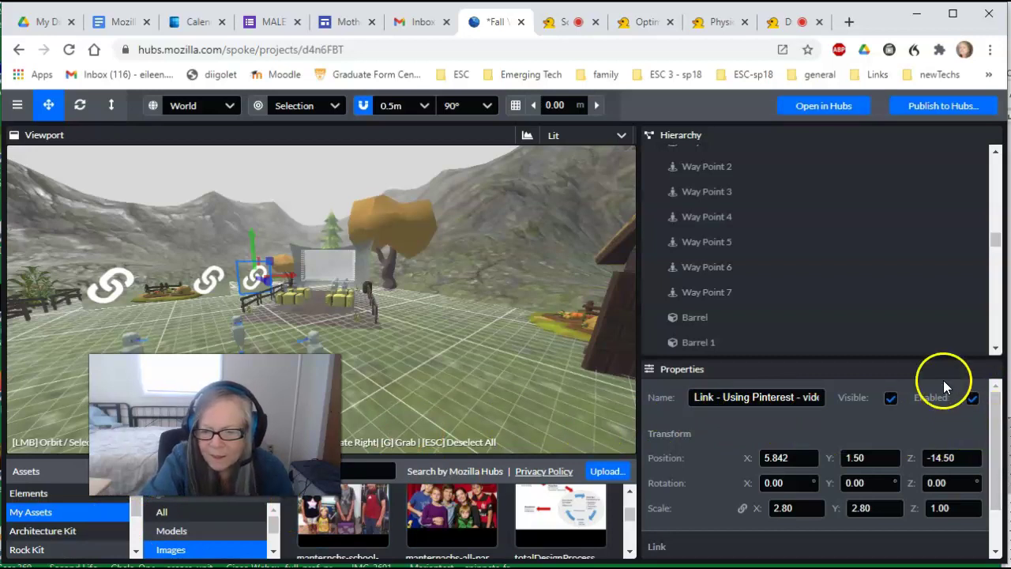
left_click_drag(921, 355, 907, 252)
left_click(890, 479)
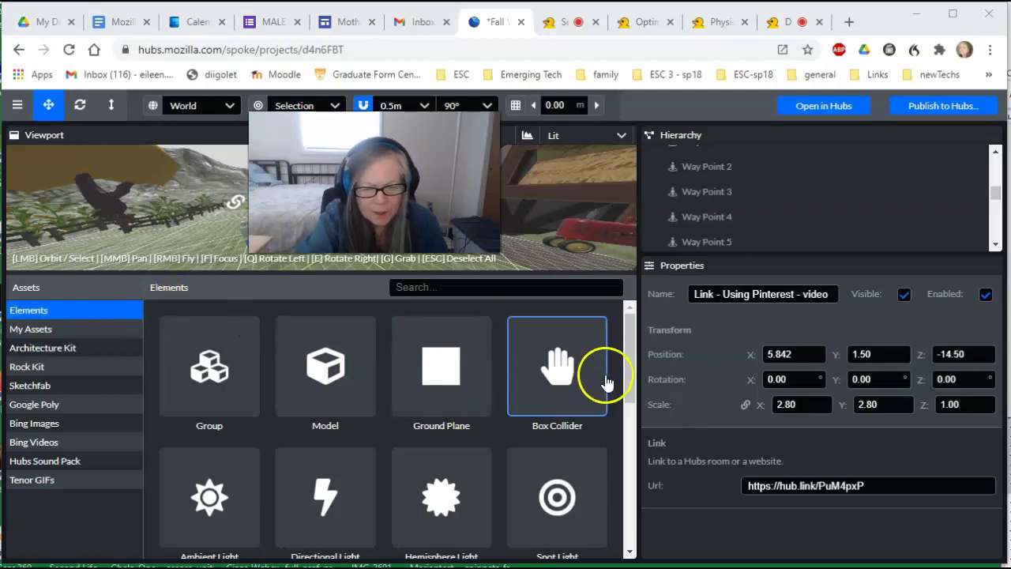
Browse the Elements collection for the Image and Link elements, and locate the selected link's Url property
left_click_drag(629, 360, 626, 423)
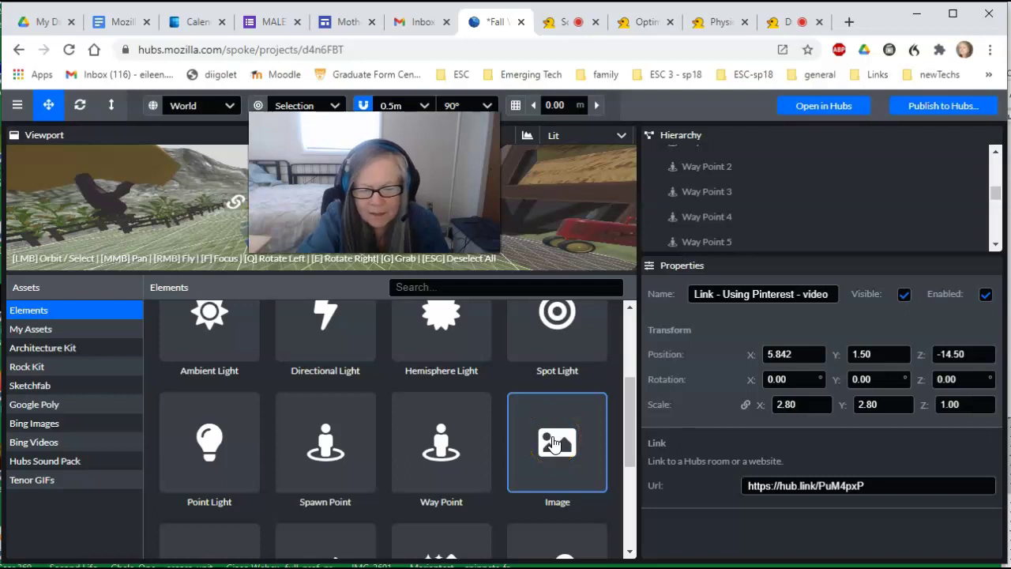
mouse_move(556, 444)
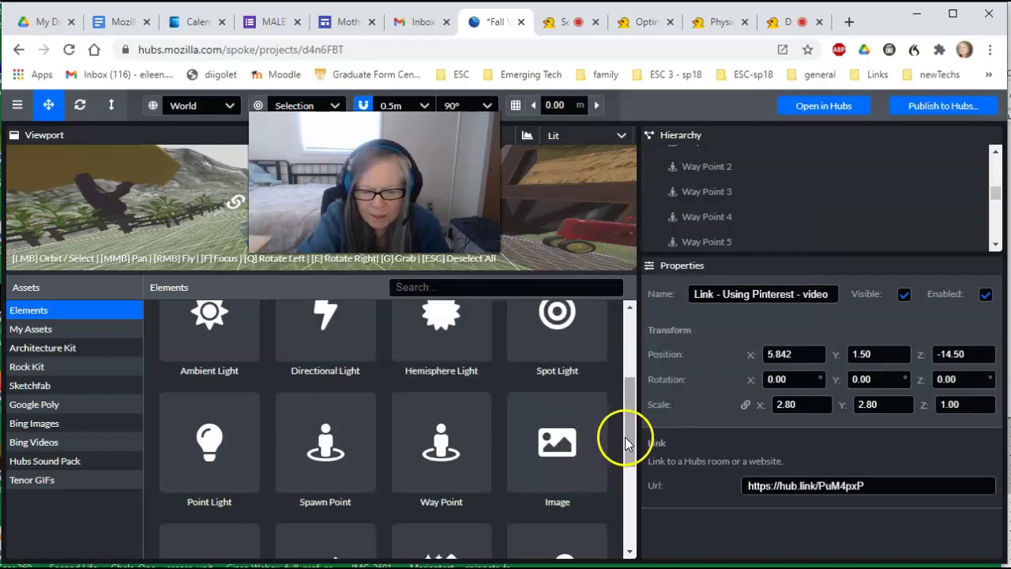
left_click_drag(628, 428, 627, 491)
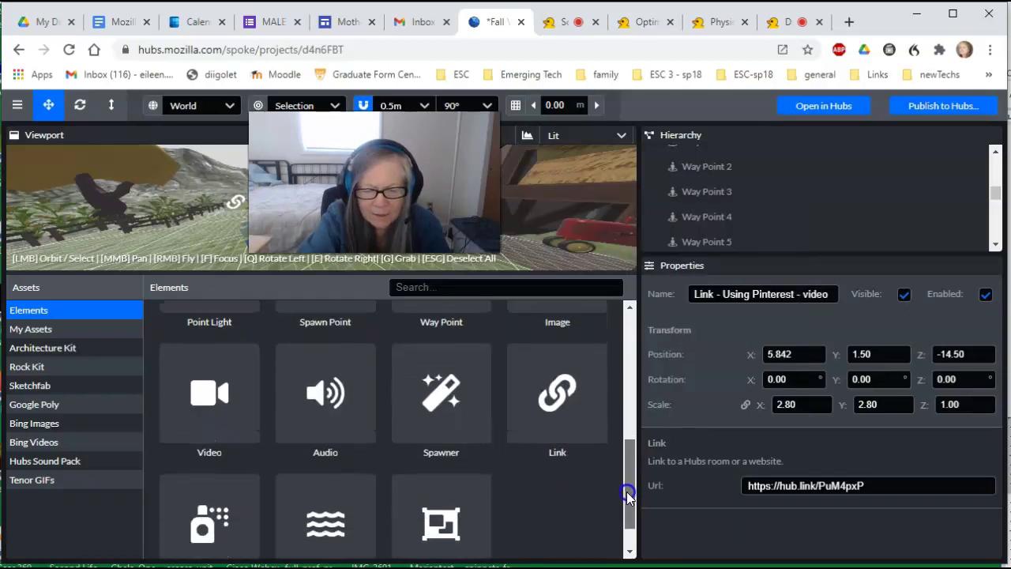
mouse_move(541, 417)
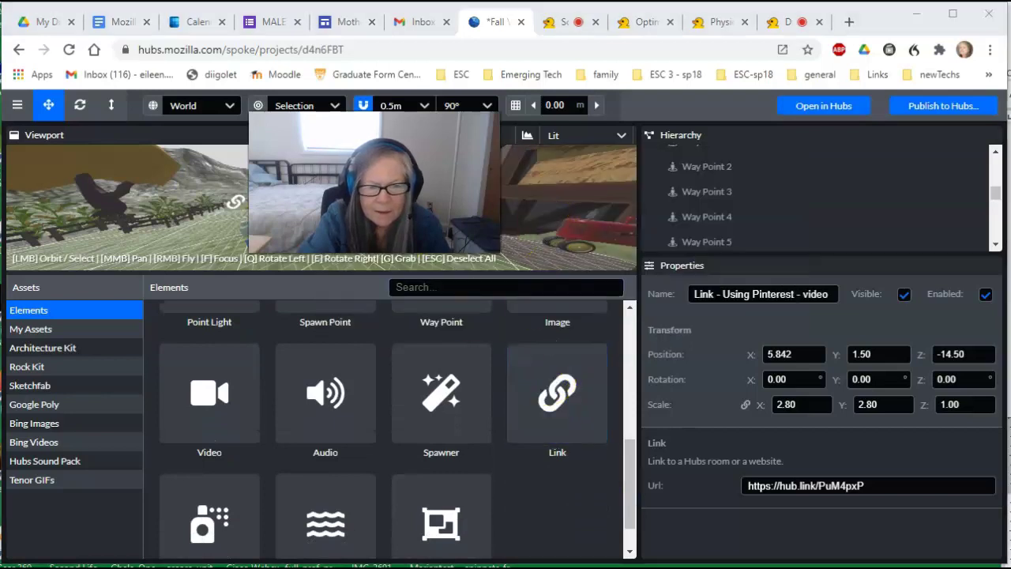
right_click_drag(551, 234, 601, 236)
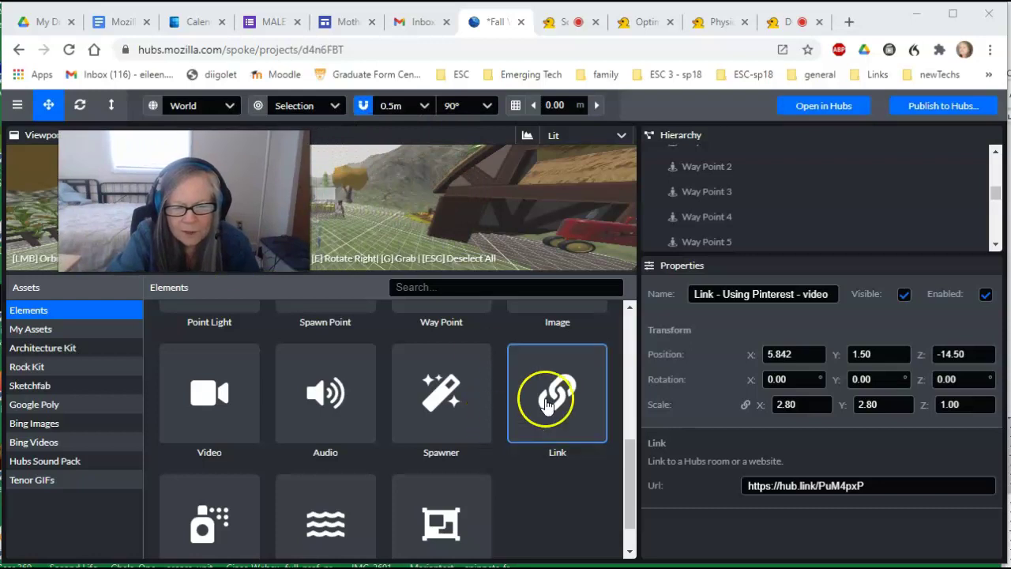
mouse_move(548, 404)
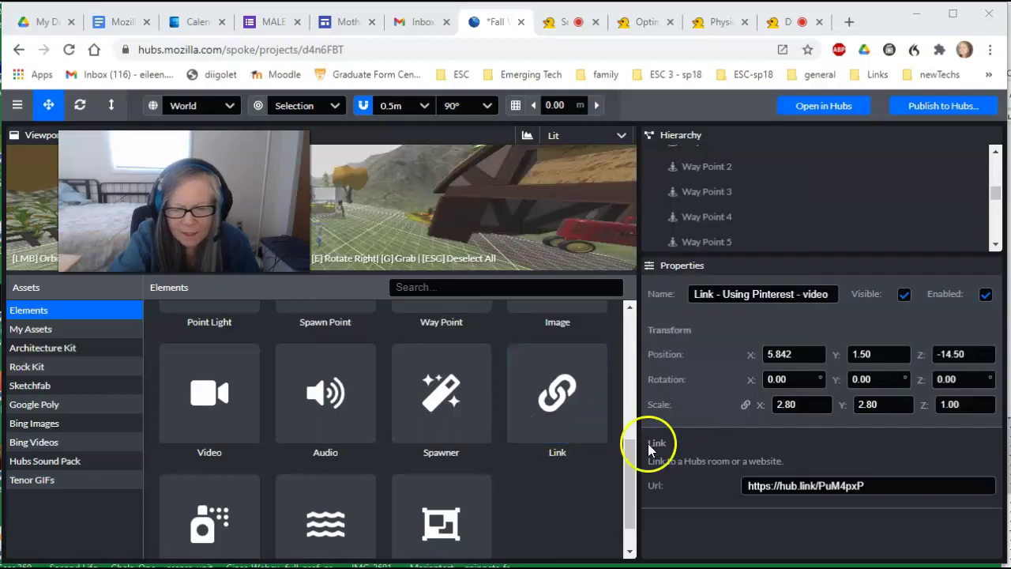
left_click(772, 484)
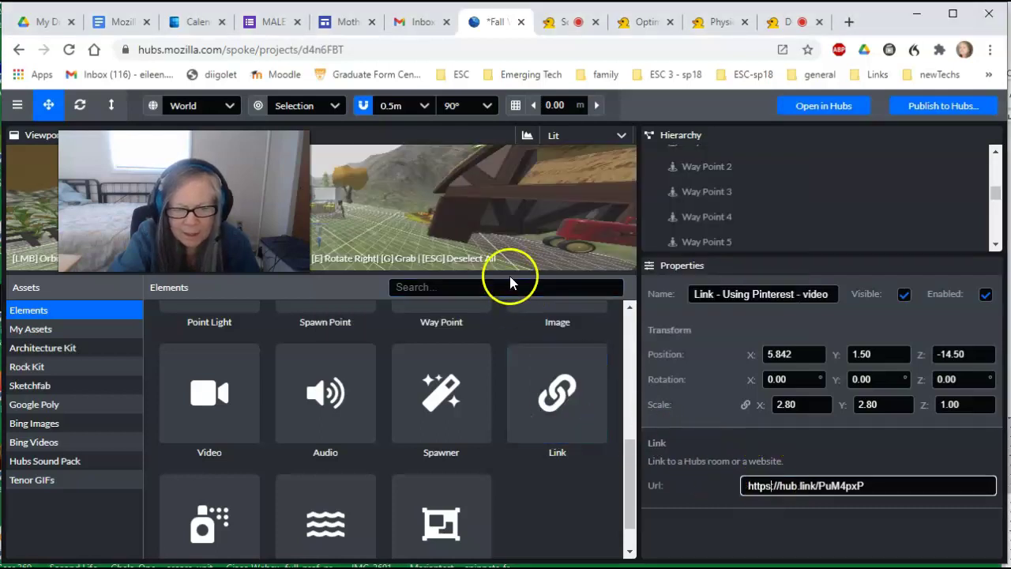
Enlarge the viewport and inspect the names and URLs of the Santa's House and Star Image Area hub links
left_click_drag(346, 273, 406, 441)
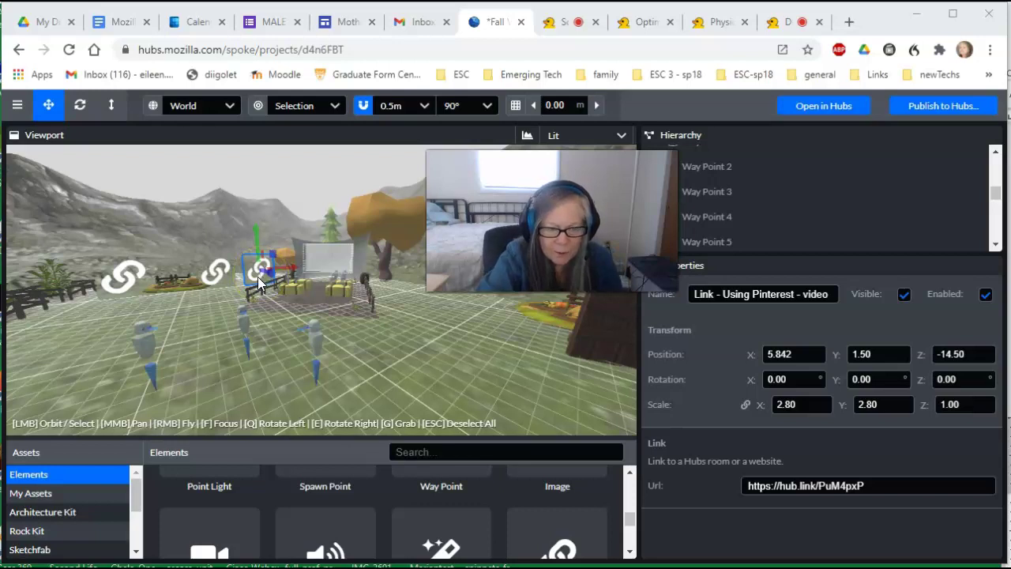
left_click(224, 275)
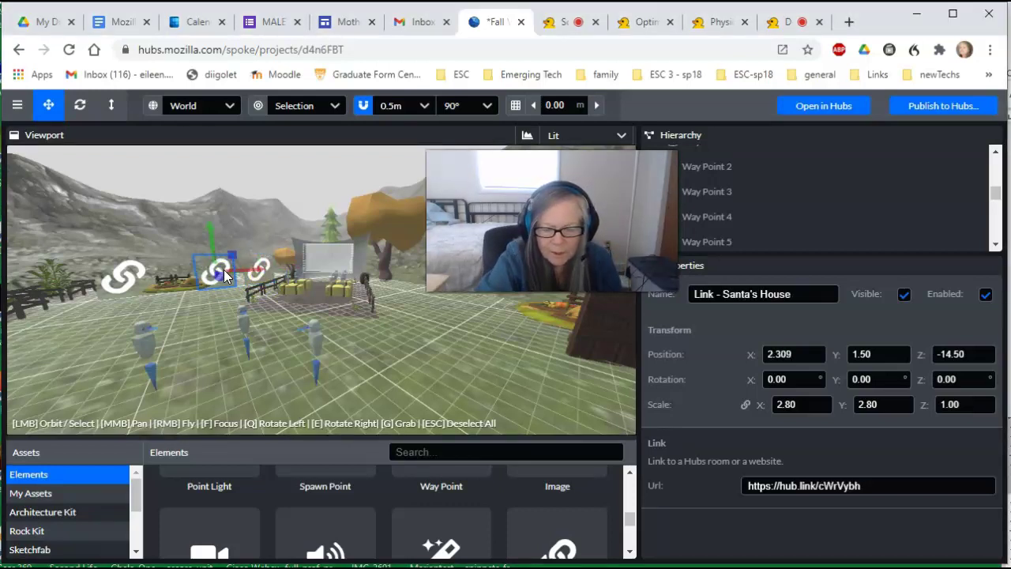
left_click(165, 290)
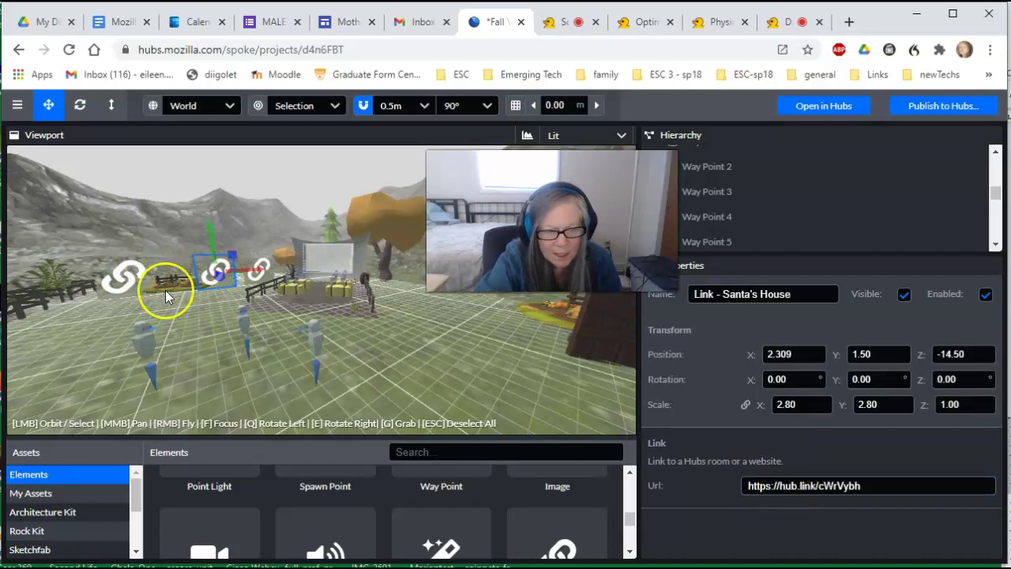
left_click(135, 282)
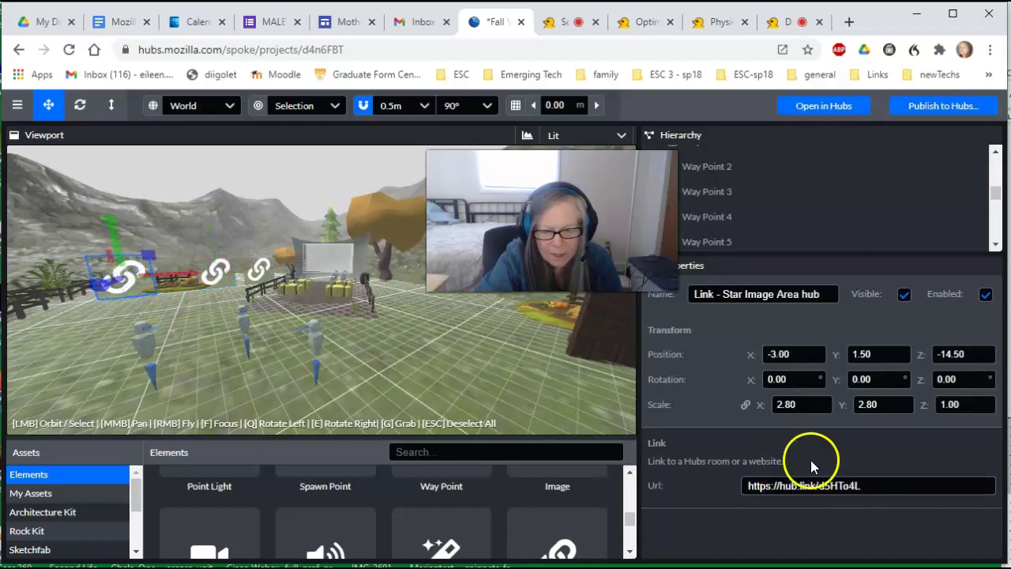
left_click(840, 485)
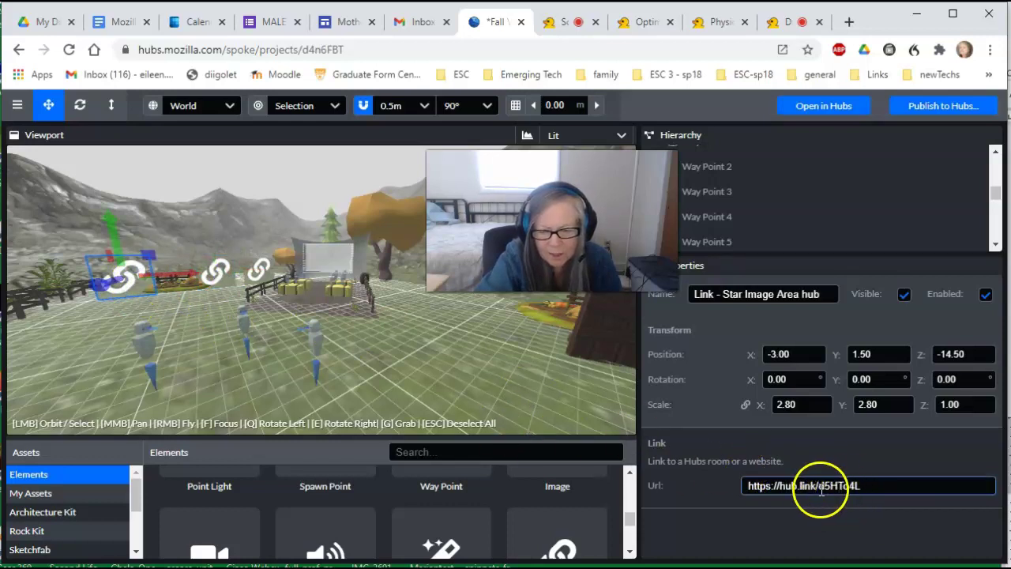
left_click(220, 273)
left_click(260, 271)
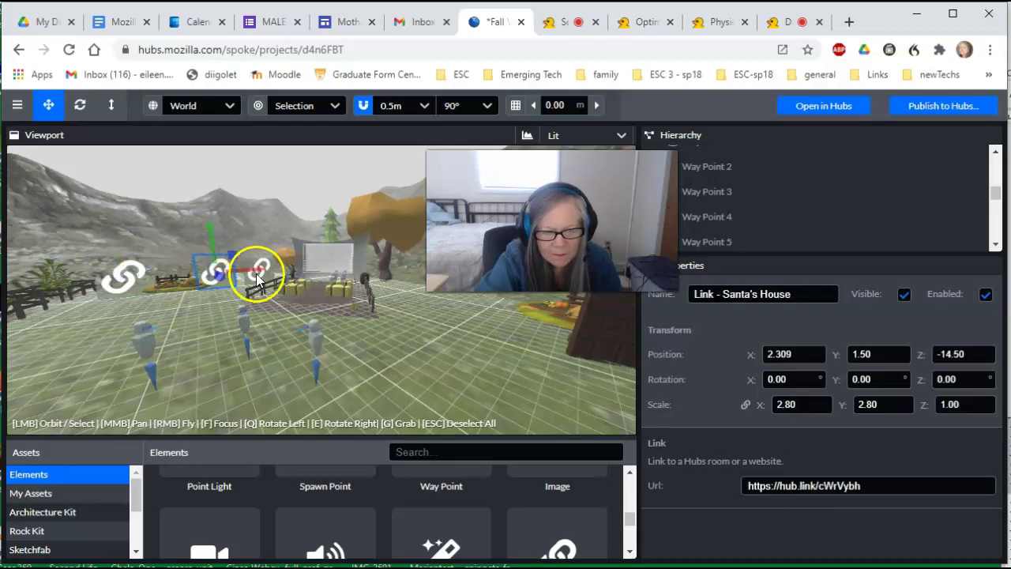
left_click(228, 278)
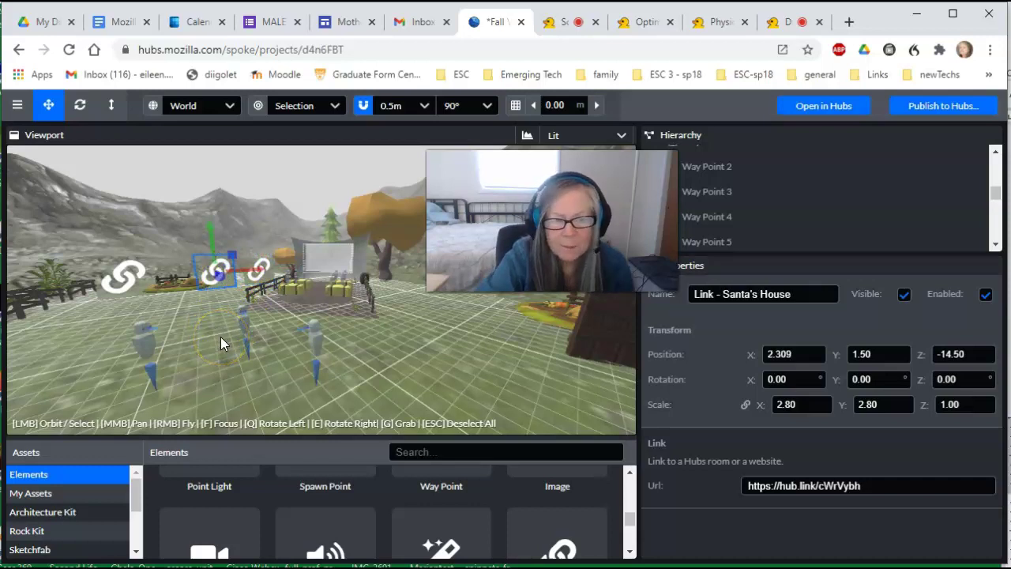
Extend the viewport's height and width, and examine the three link objects and the Santa's House link's Url
left_click_drag(332, 436, 379, 474)
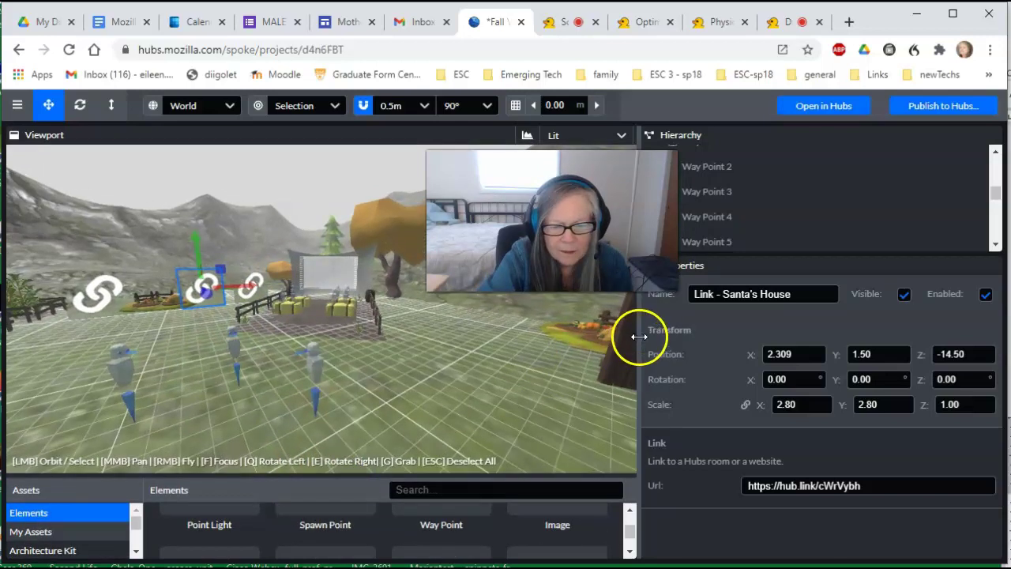
left_click_drag(638, 334, 703, 339)
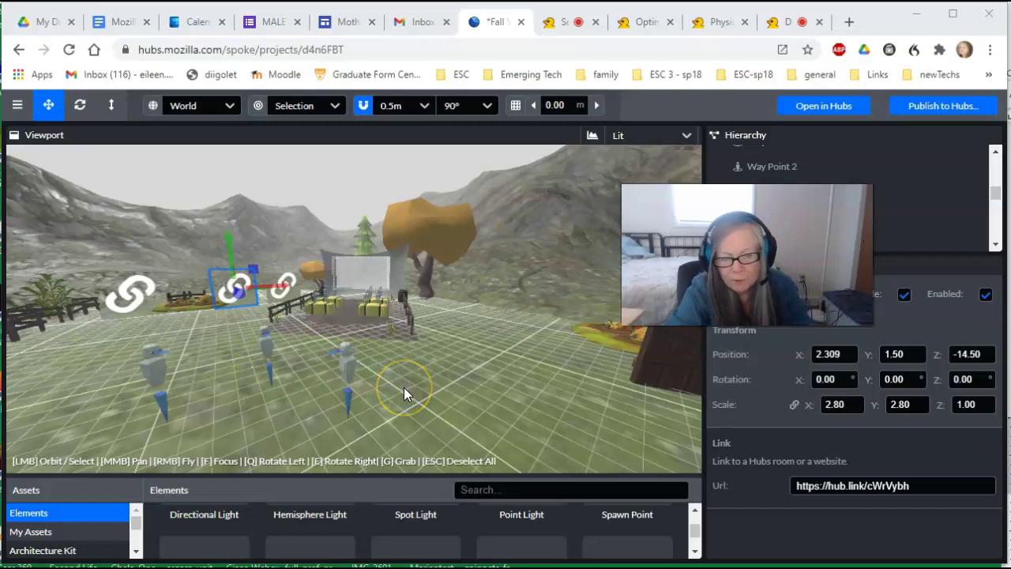
left_click_drag(448, 379, 392, 381)
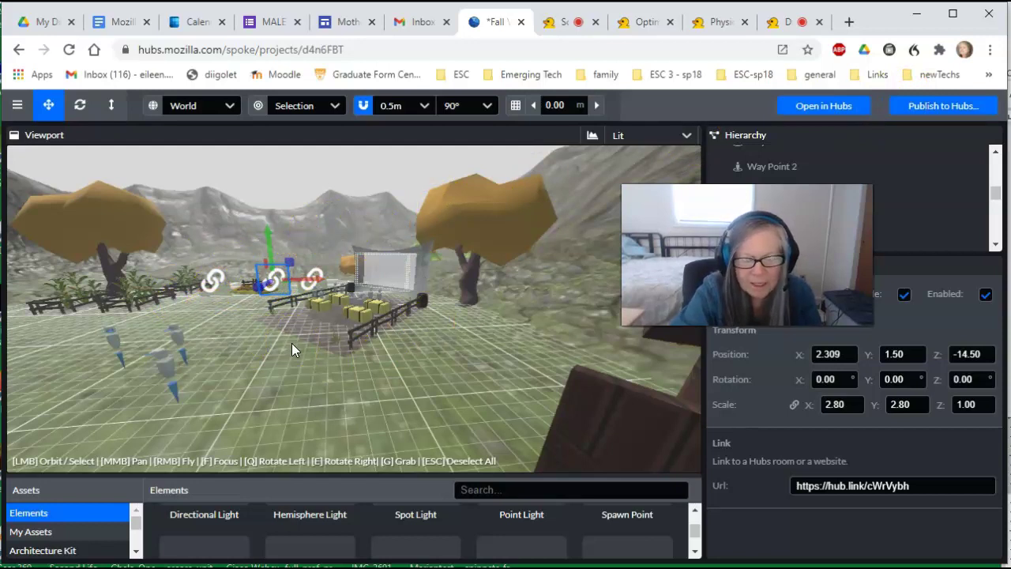
left_click_drag(299, 296, 314, 283)
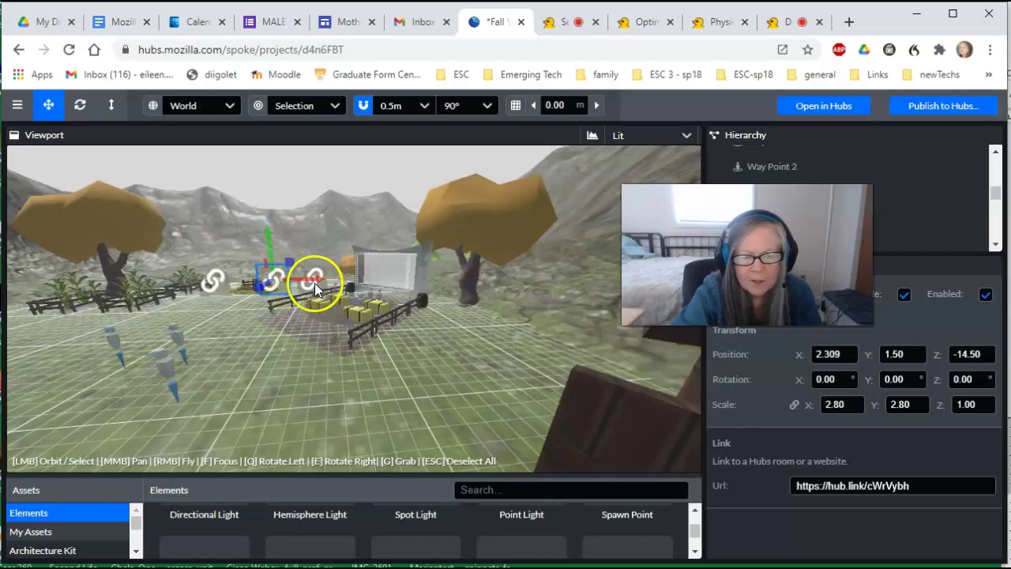
left_click(806, 485)
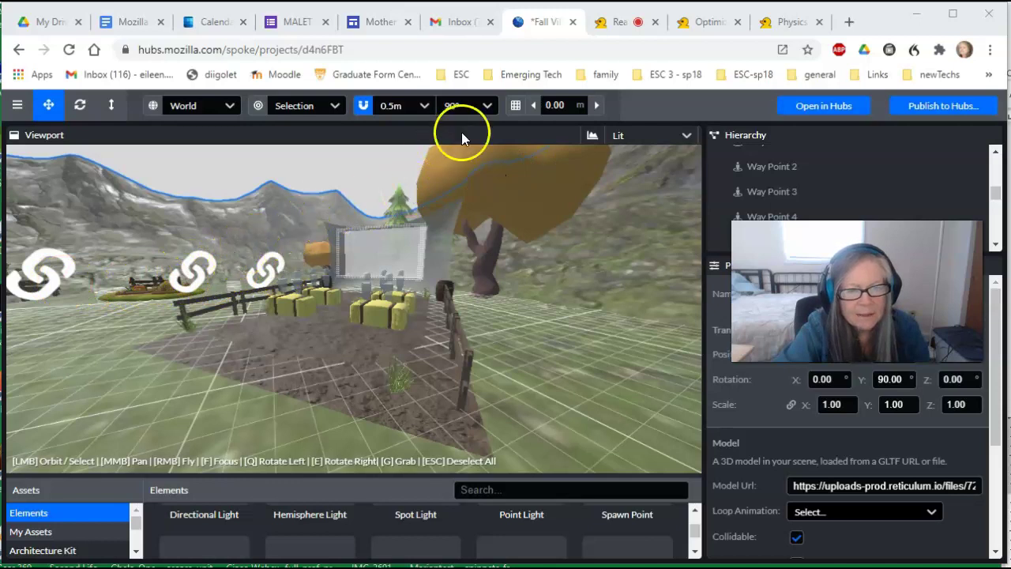
Switch to the open Hubs room and examine how the three linked rooms appear as preview images with their visit options
left_click(615, 22)
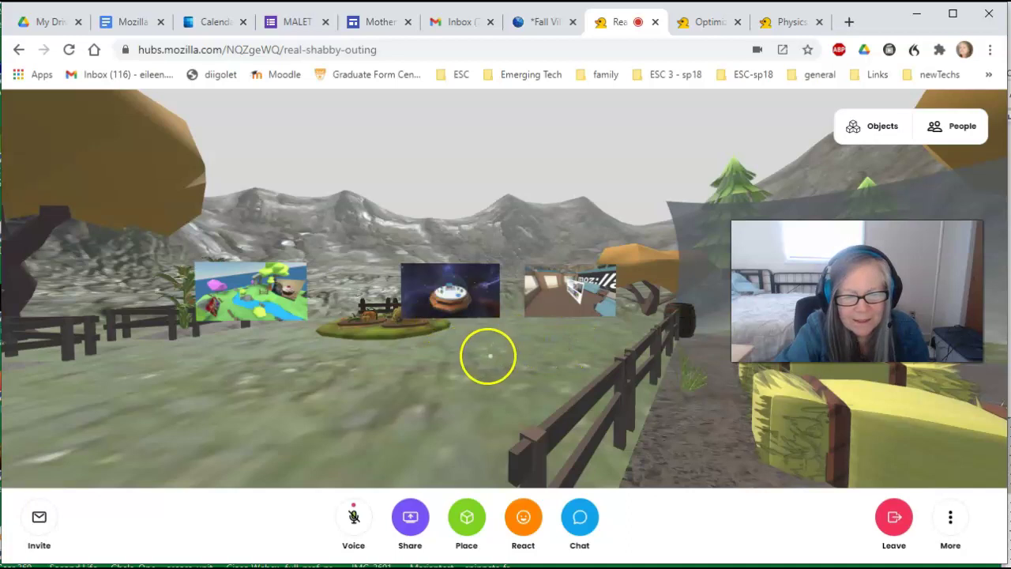
left_click_drag(473, 355, 514, 361)
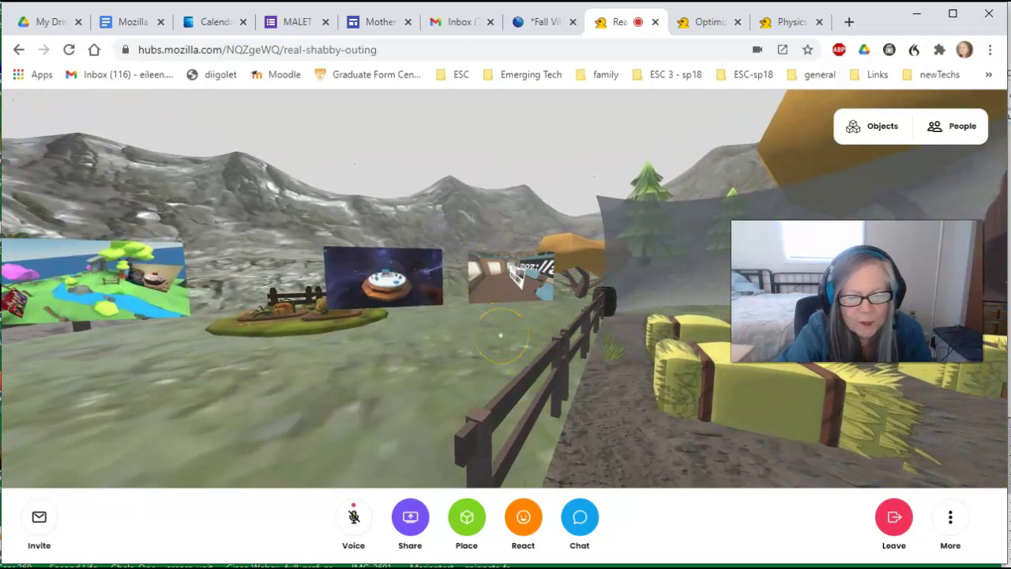
left_click_drag(501, 335, 475, 340)
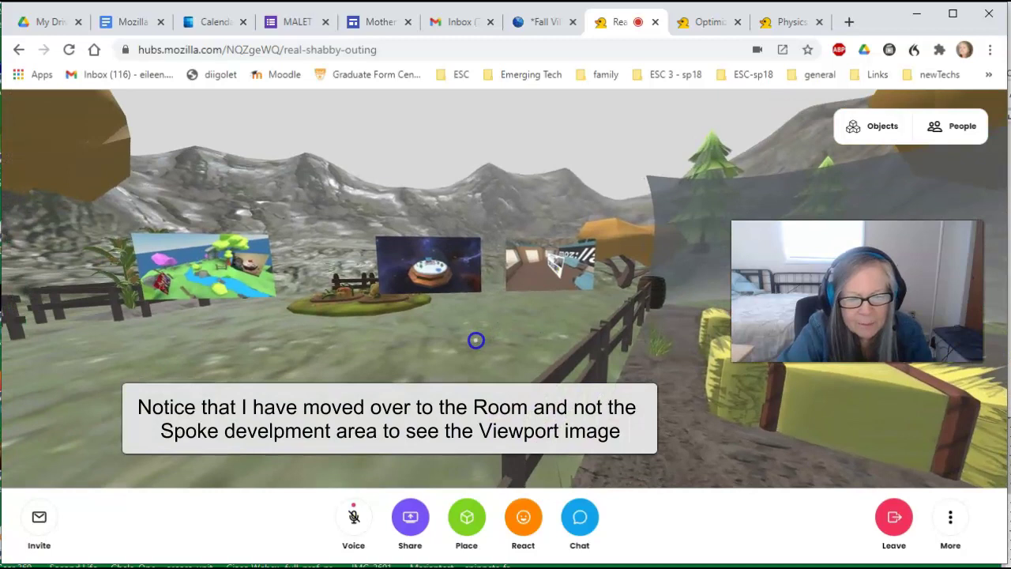
left_click_drag(475, 340, 427, 345)
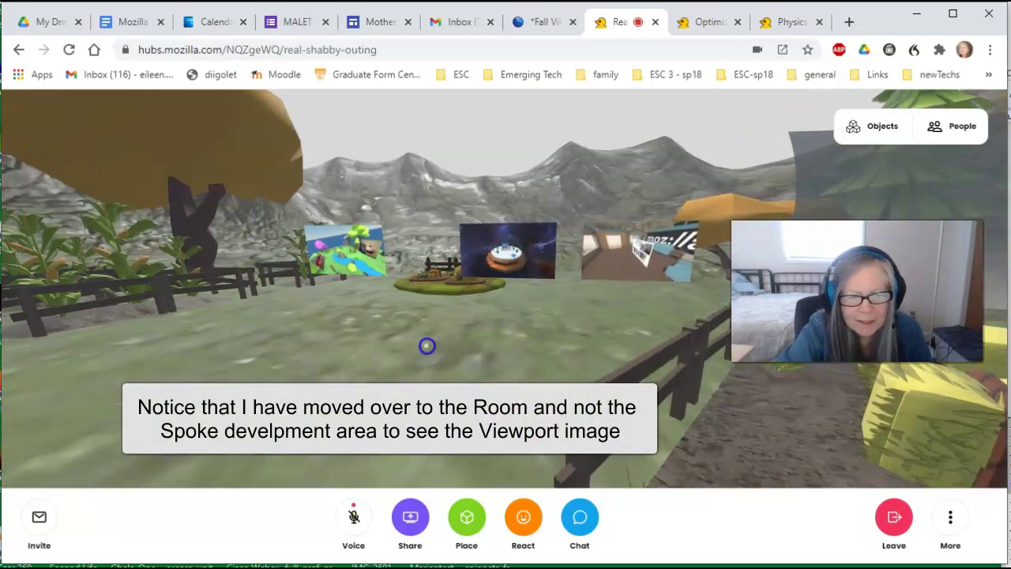
mouse_move(671, 254)
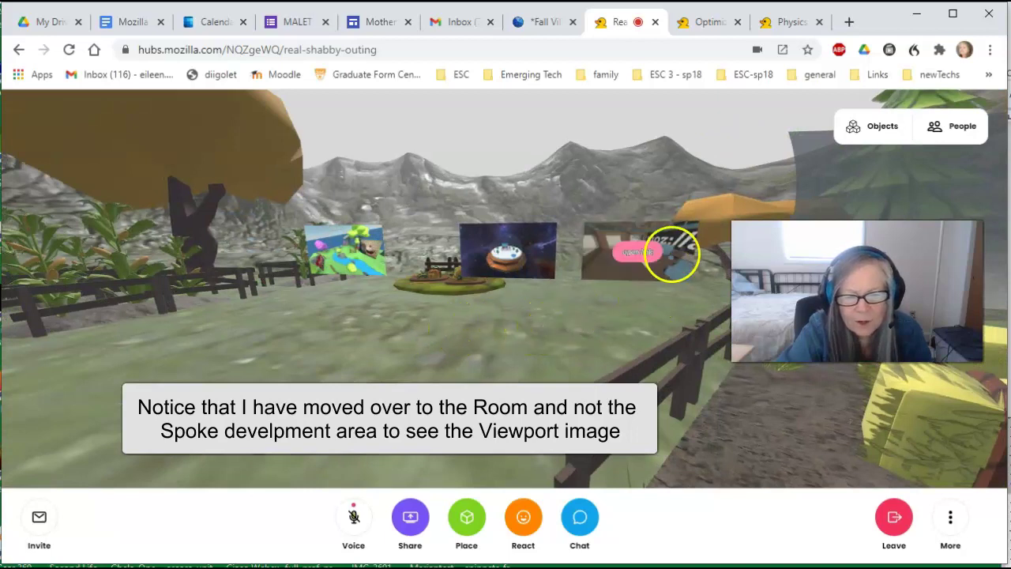
mouse_move(314, 271)
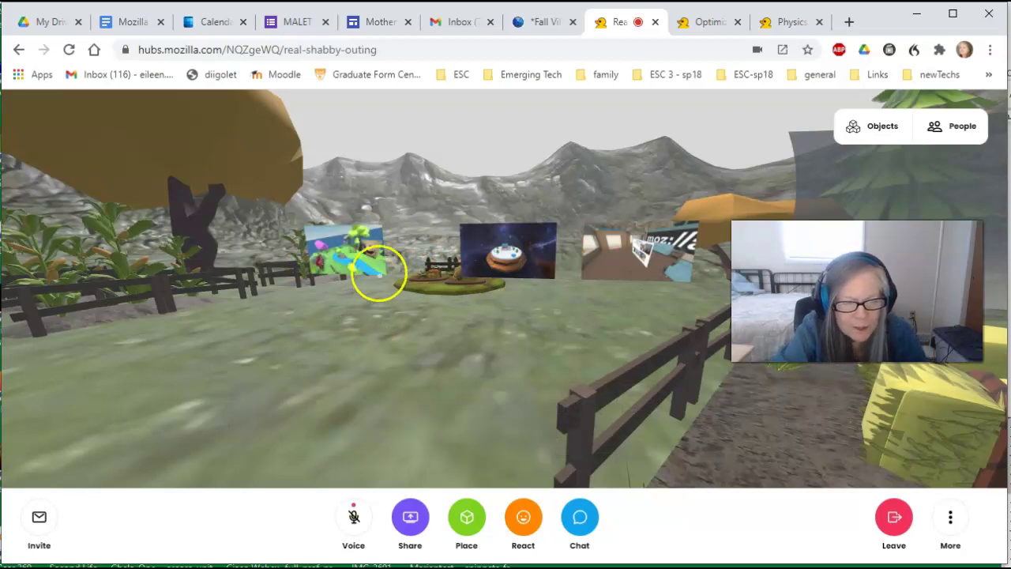
mouse_move(324, 345)
left_mouse_down()
mouse_move(350, 323)
mouse_move(308, 334)
mouse_move(332, 340)
left_mouse_up()
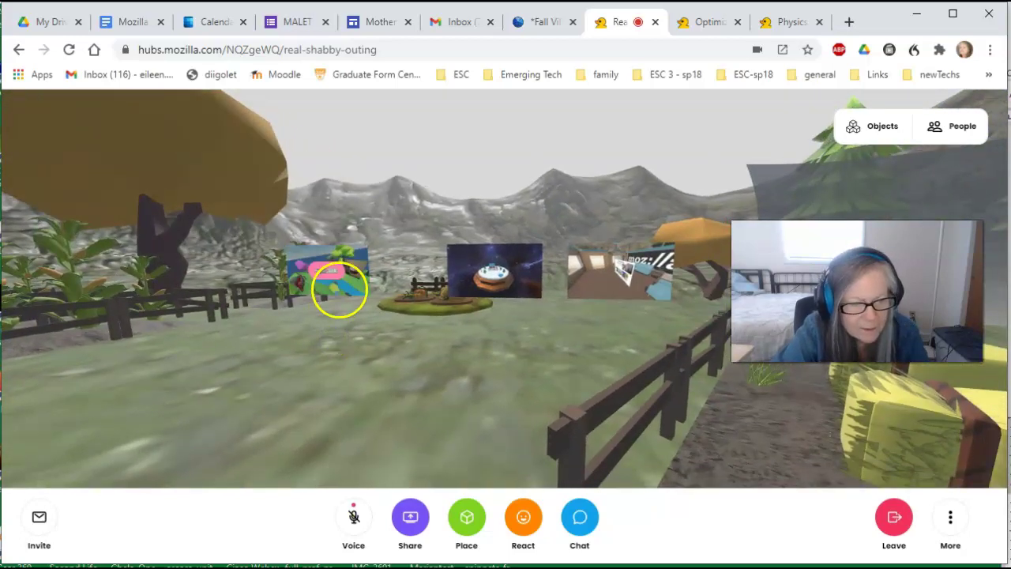
key("w")
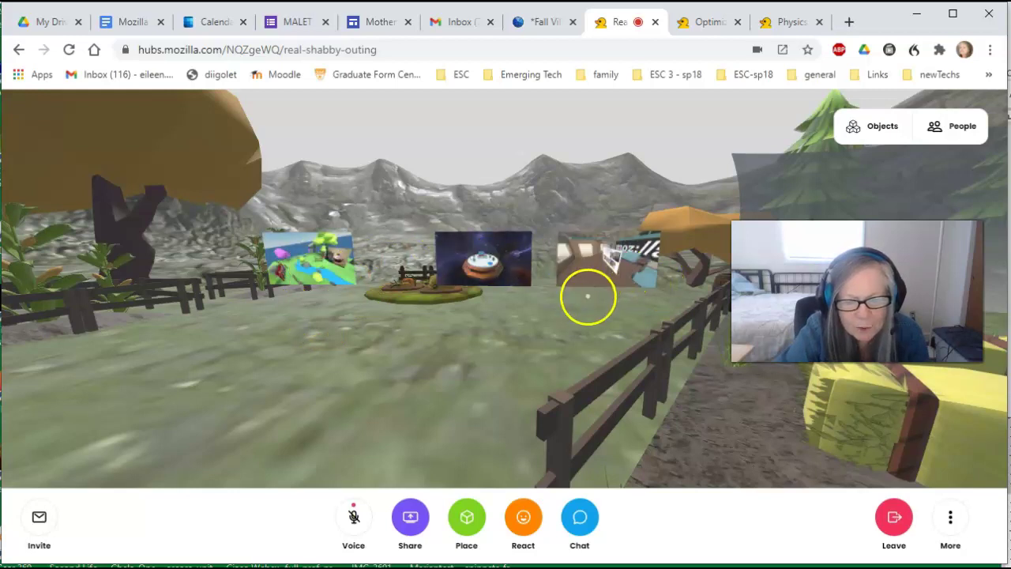
left_click_drag(587, 295, 555, 356)
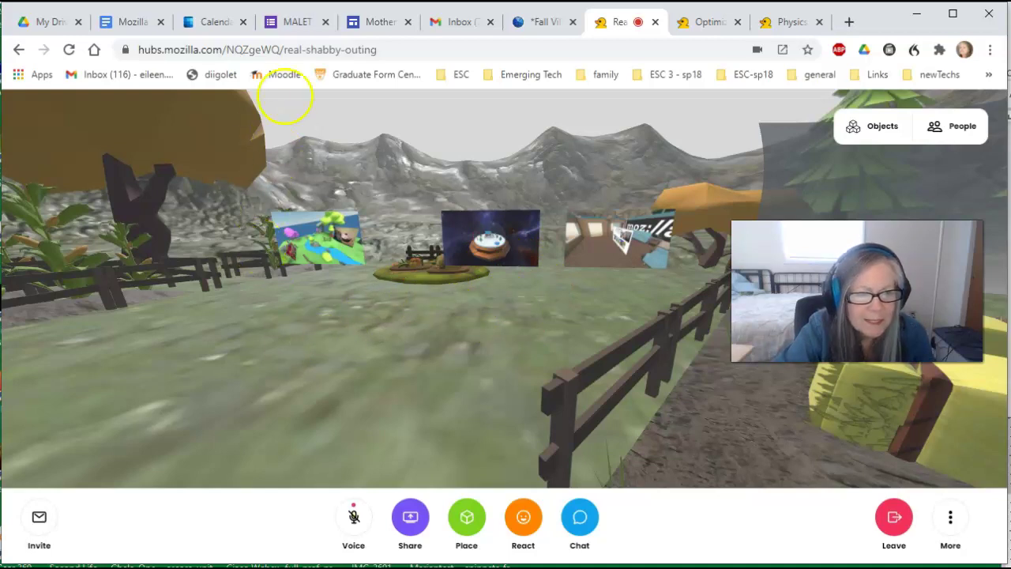
Return to the Spoke project, enlarge the Hierarchy area around the Fence and Pine Tree entries, and view the scene around the outdoor screen
key("ctrl+shift+Tab")
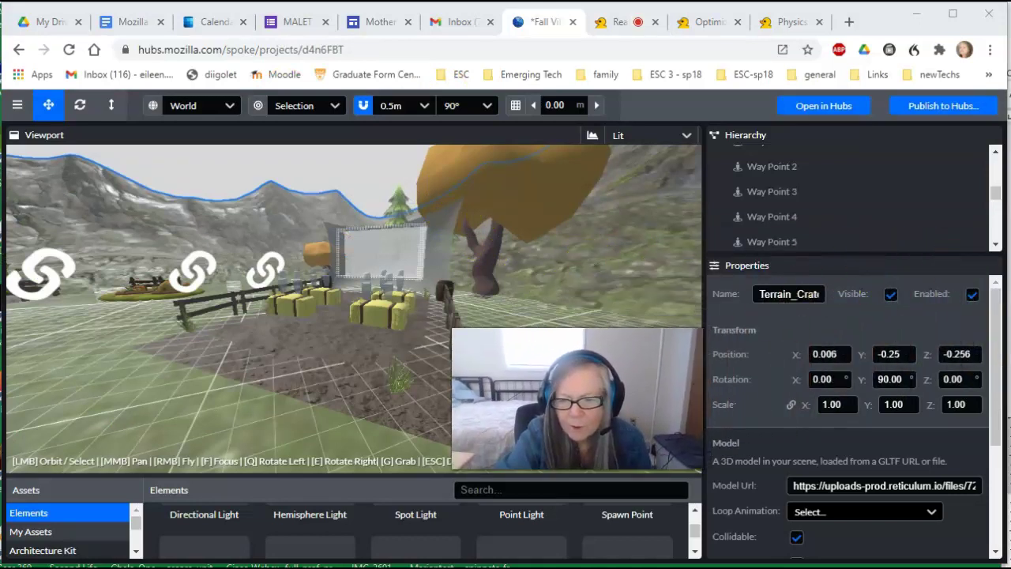
mouse_move(995, 188)
left_mouse_down()
mouse_move(1000, 158)
mouse_move(1000, 169)
left_mouse_up()
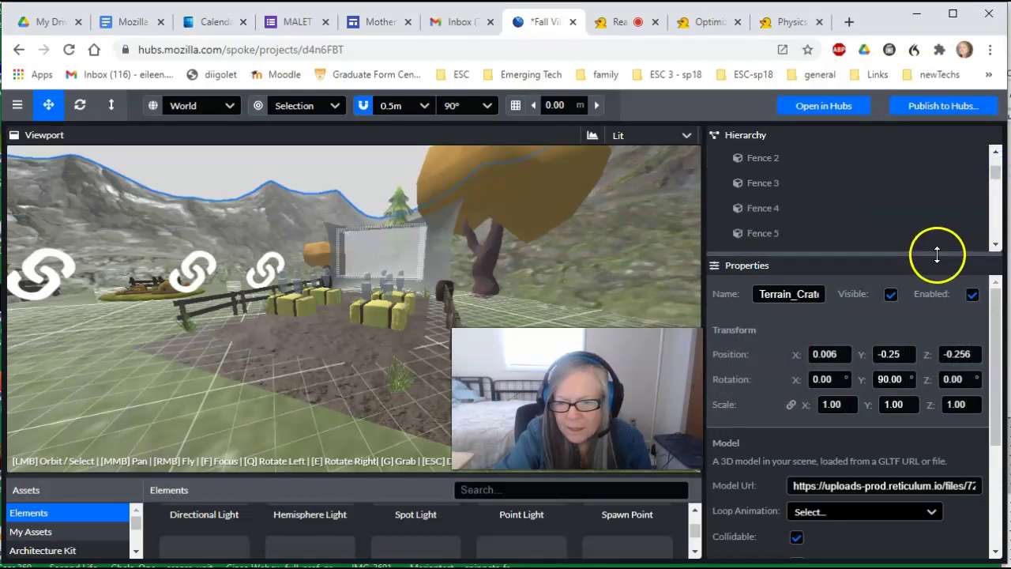
left_click_drag(937, 255, 3, 381)
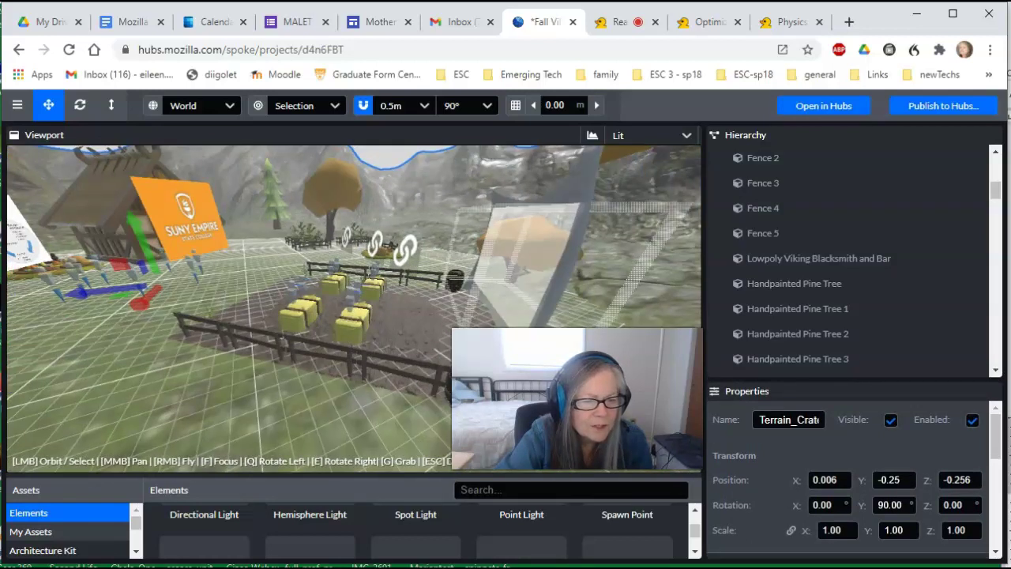
left_click_drag(227, 382, 200, 386)
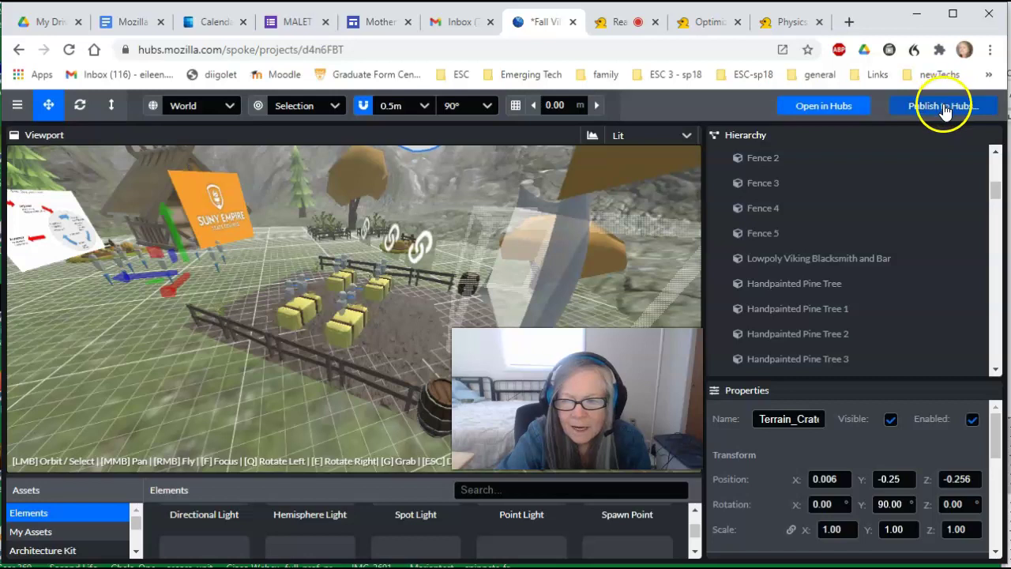
Save the Fall Village project
left_click(19, 105)
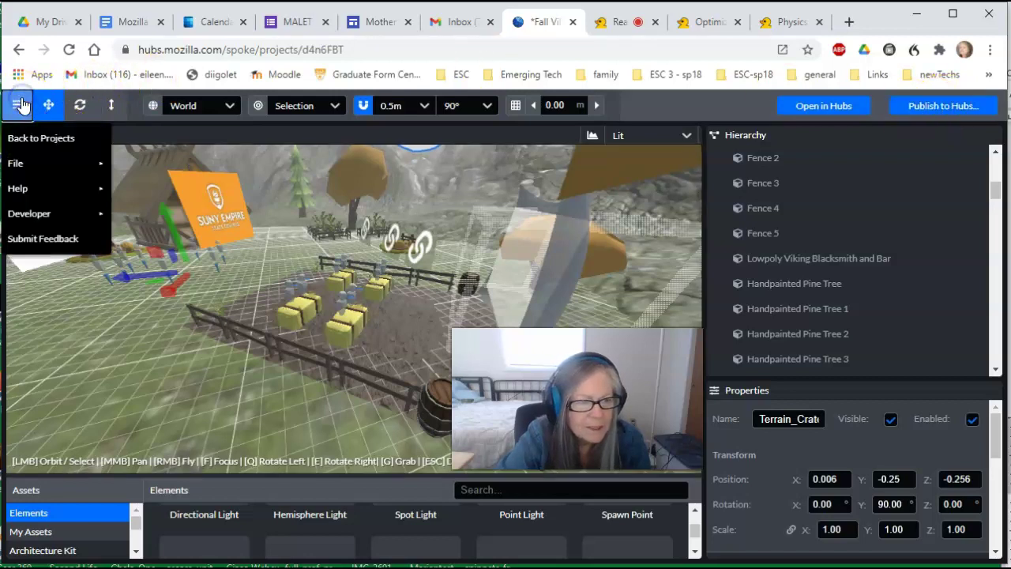
mouse_move(27, 163)
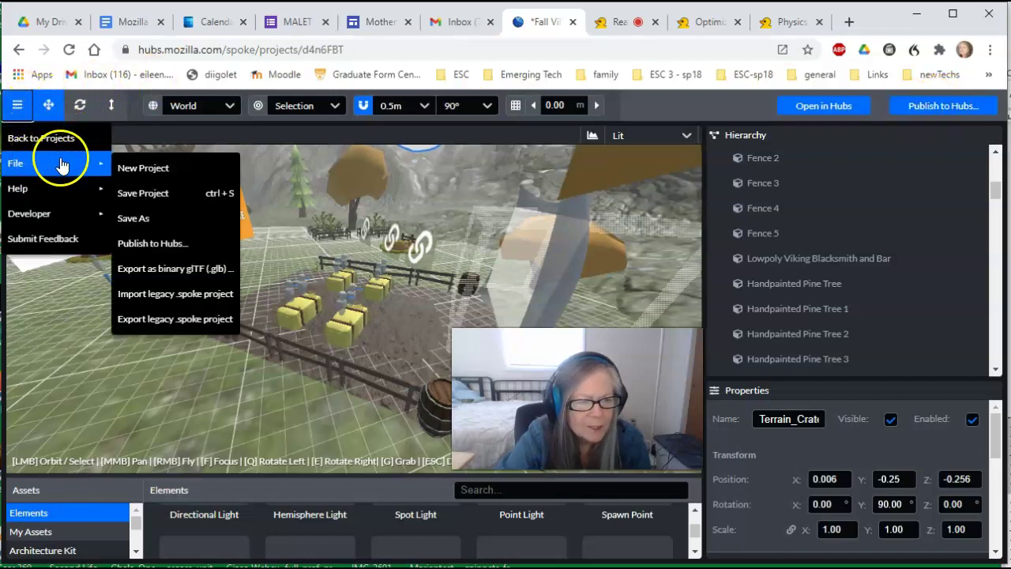
left_click(140, 197)
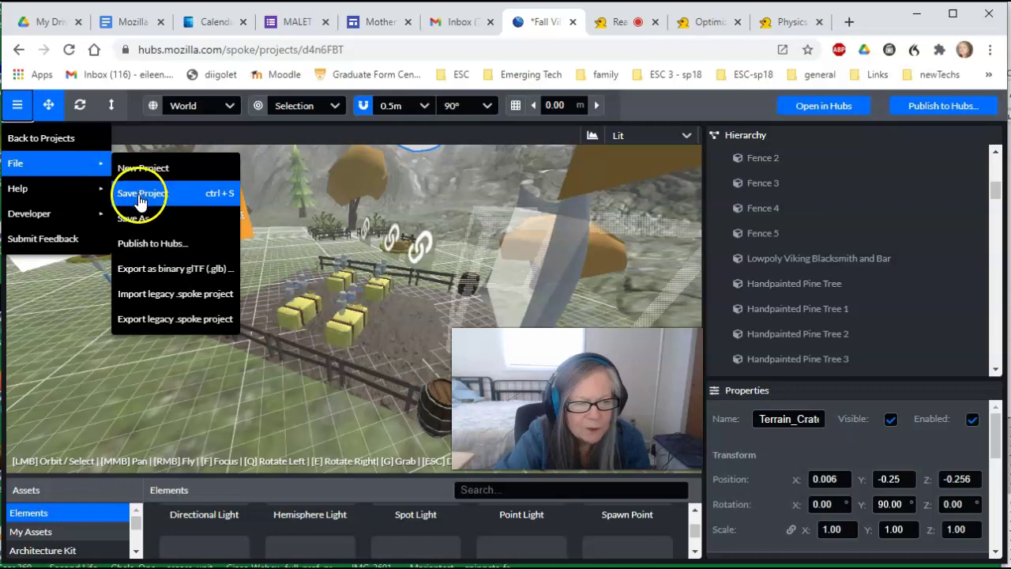
left_click(159, 201)
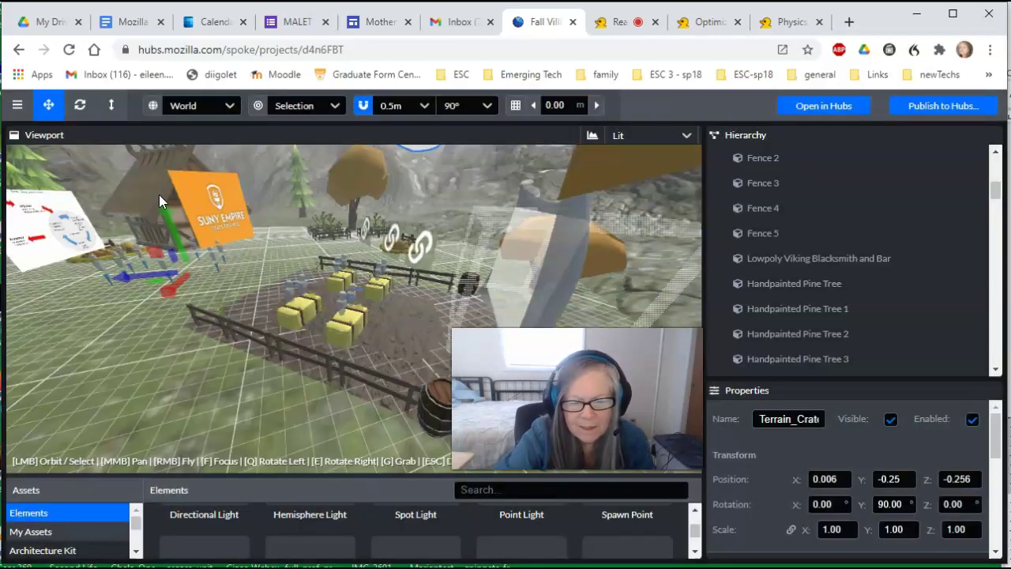
Open the Publish to Hubs settings and try Allow Remixing on and off, leaving remixing and Mozilla promotion disallowed
left_click_drag(202, 310, 271, 306)
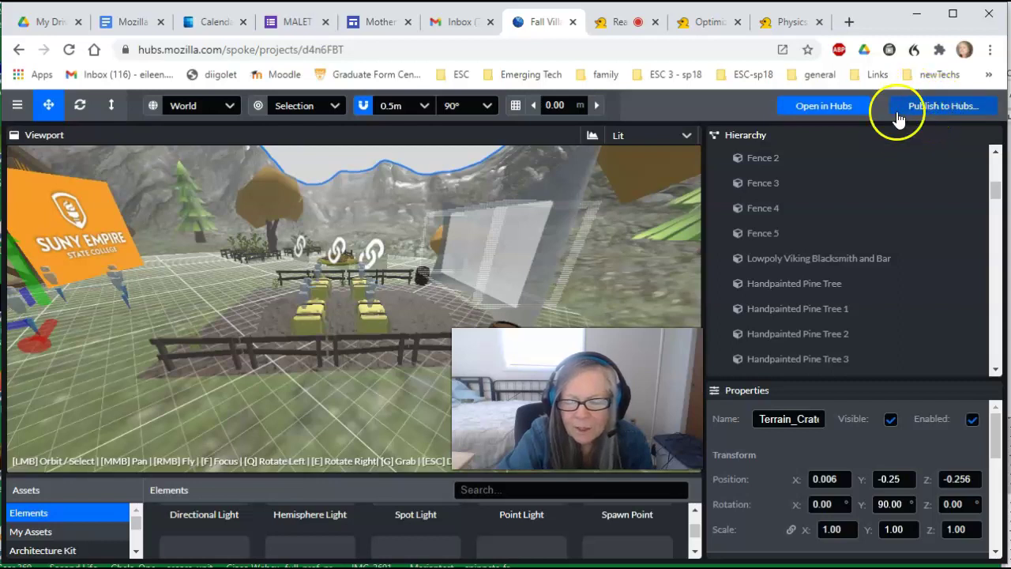
left_click(908, 107)
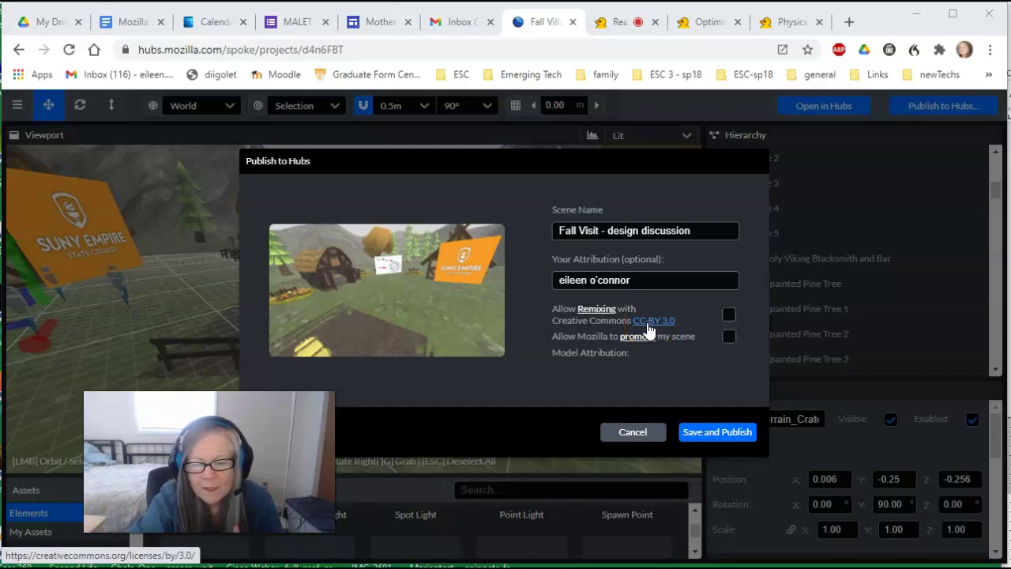
left_click(728, 316)
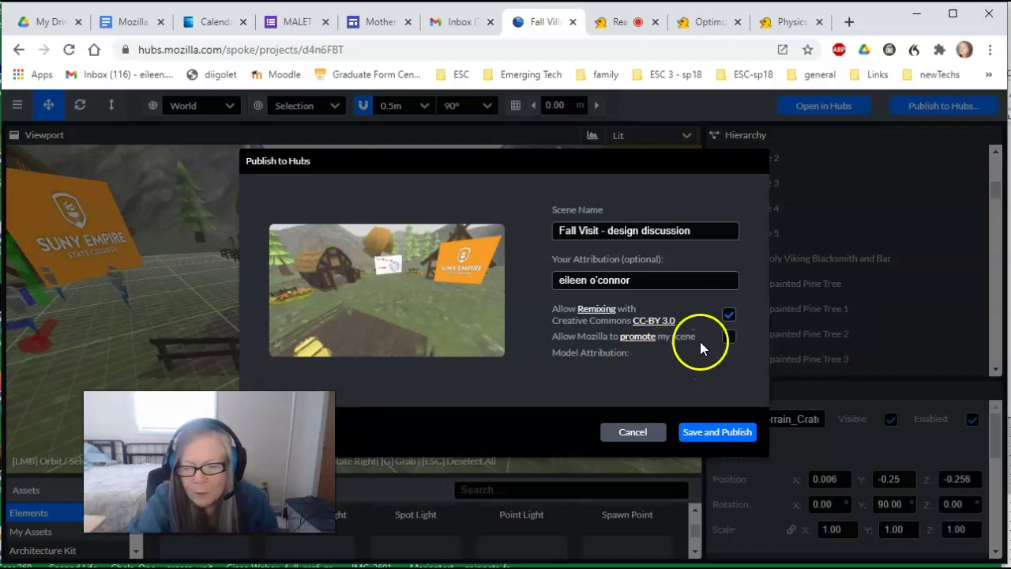
left_click(729, 318)
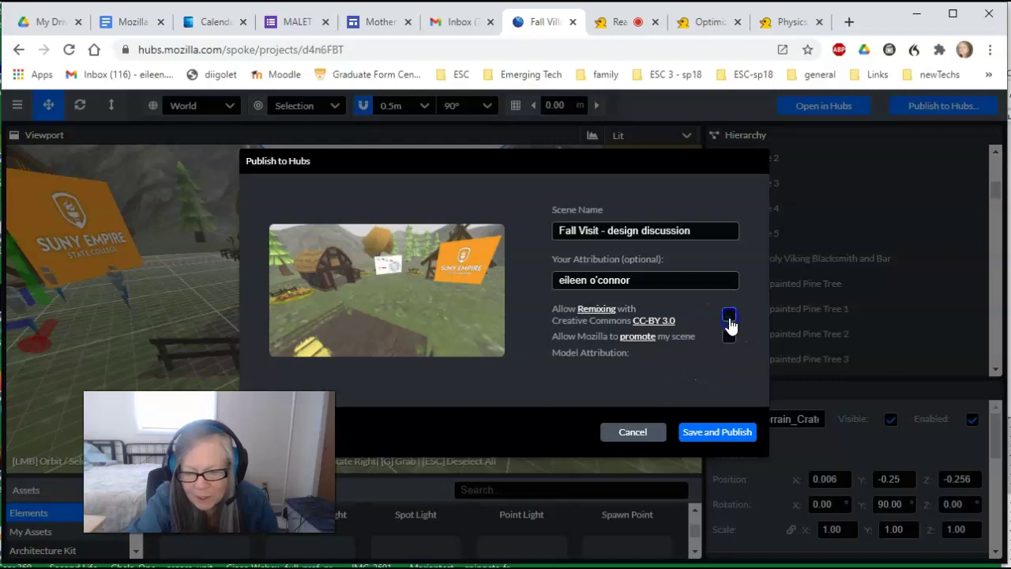
left_click(727, 338)
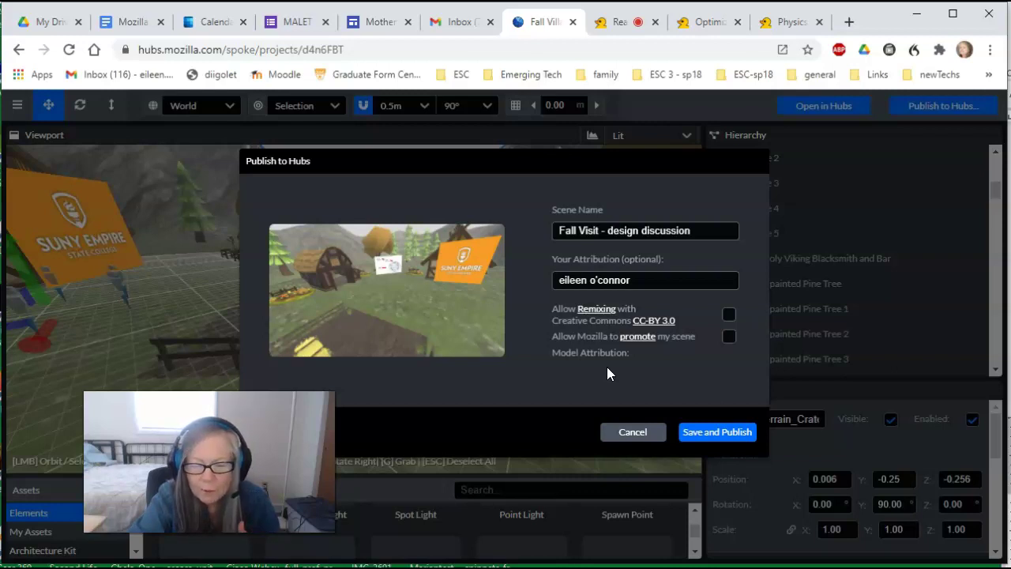
Save and publish the scene "Fall Visit - design discussion" to Hubs, proceeding past the performance check
left_click(703, 433)
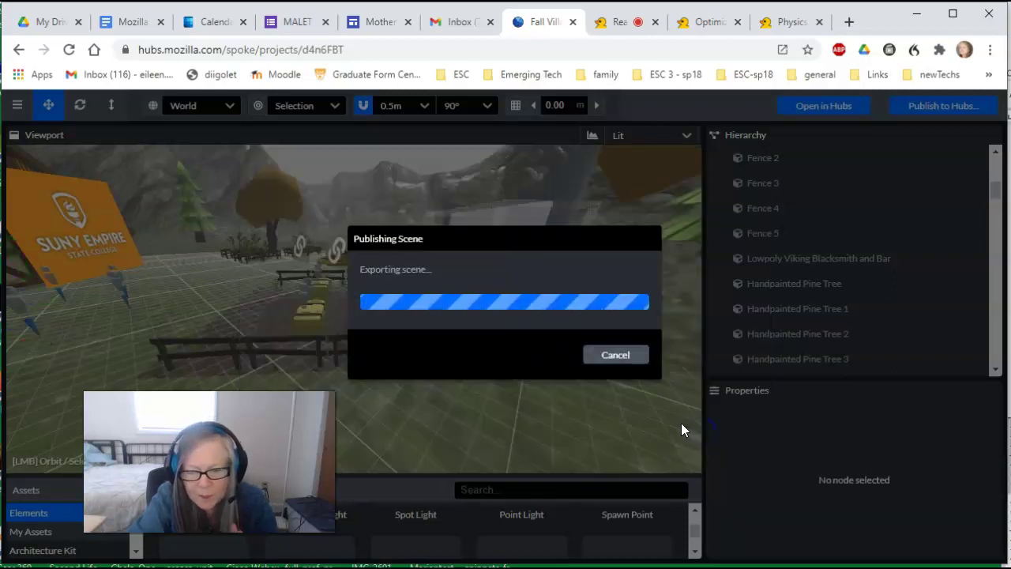
left_click(635, 404)
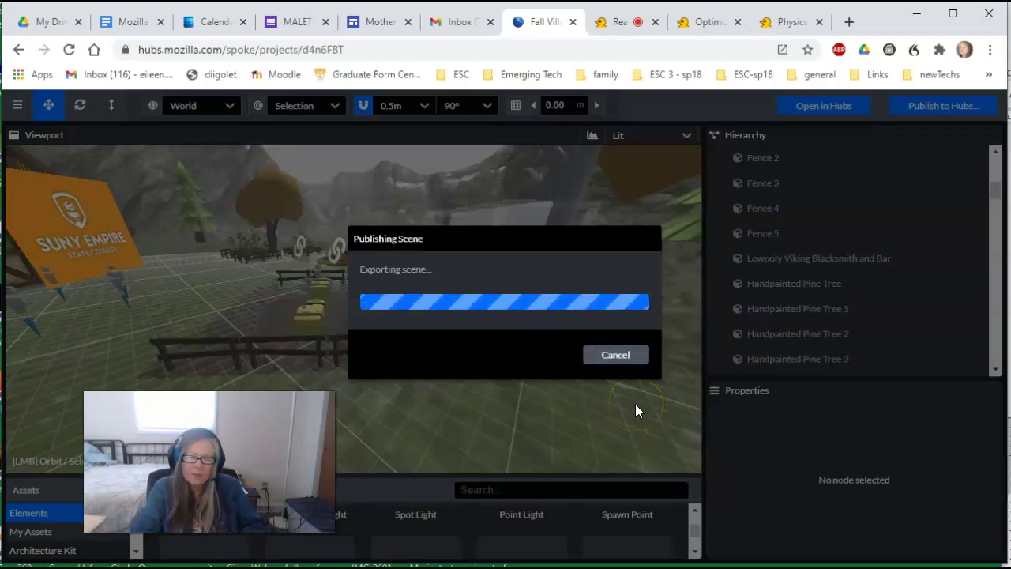
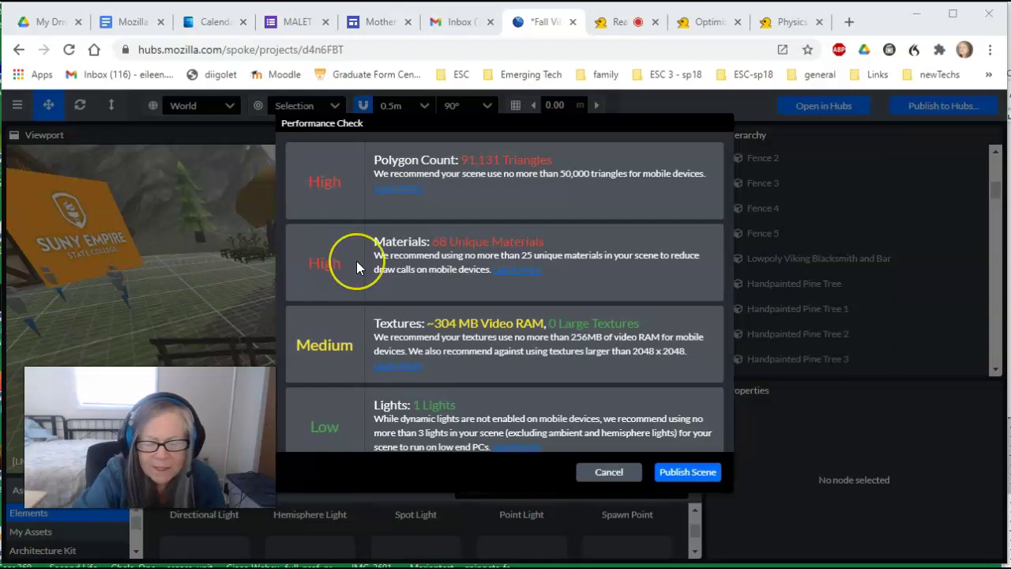
left_click(687, 474)
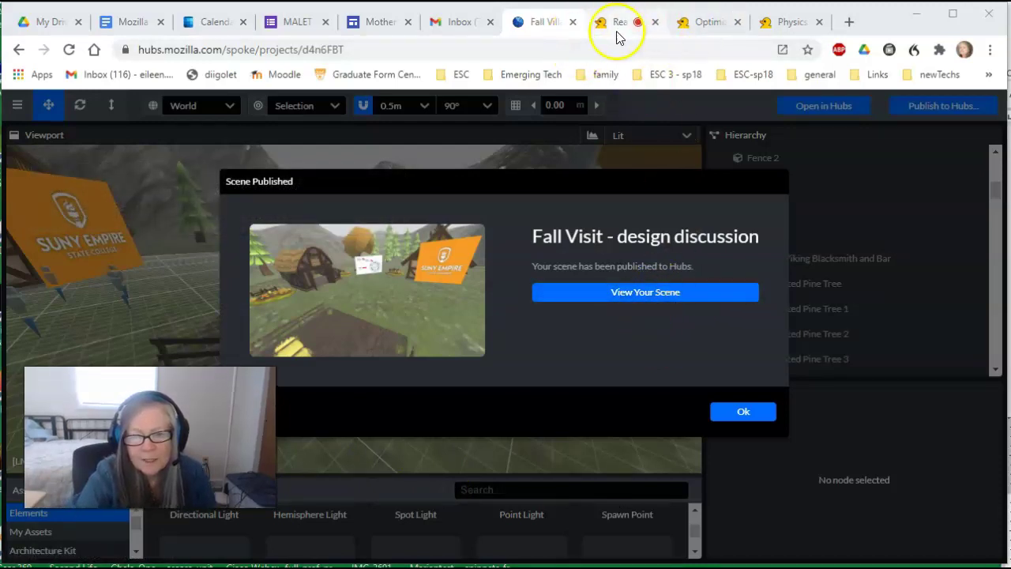
Create a Hubs room from the published scene, and start joining it with an audio test
left_click(646, 293)
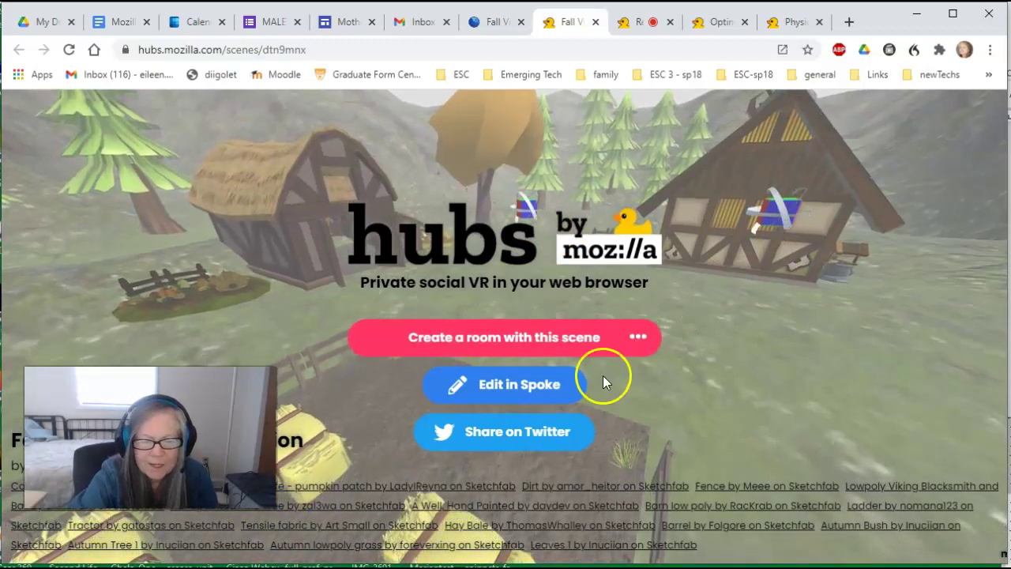
left_click(536, 339)
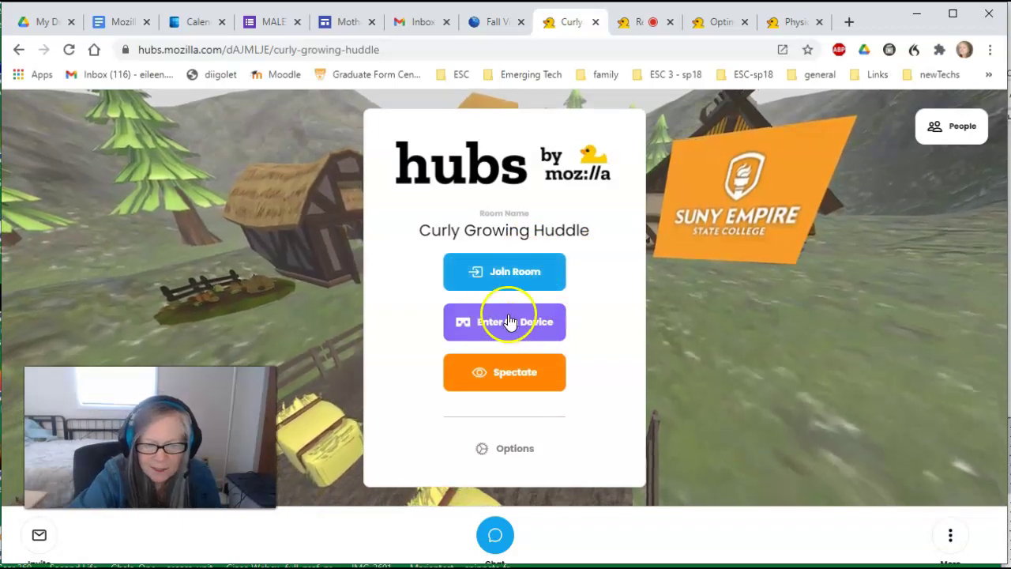
left_click(507, 276)
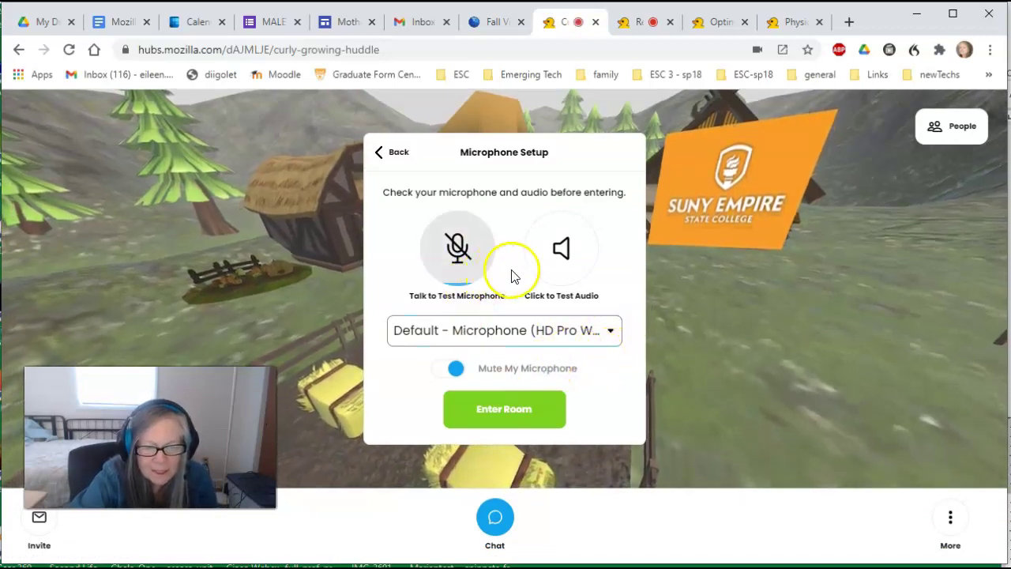
left_click(559, 281)
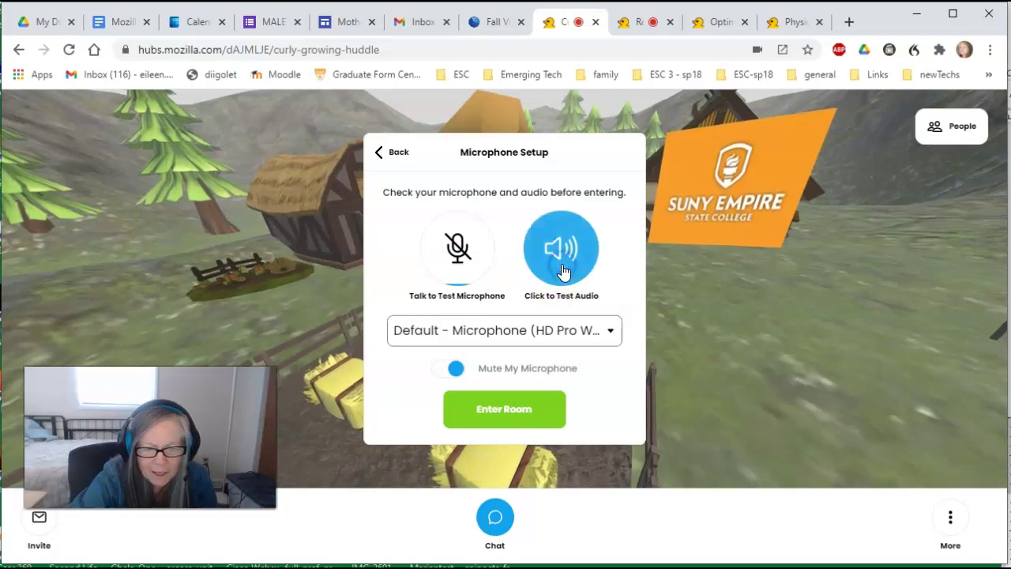
Enter the Fall Village room and walk past the hay-bale seating to the linked scene pictures along the fence
left_click(499, 415)
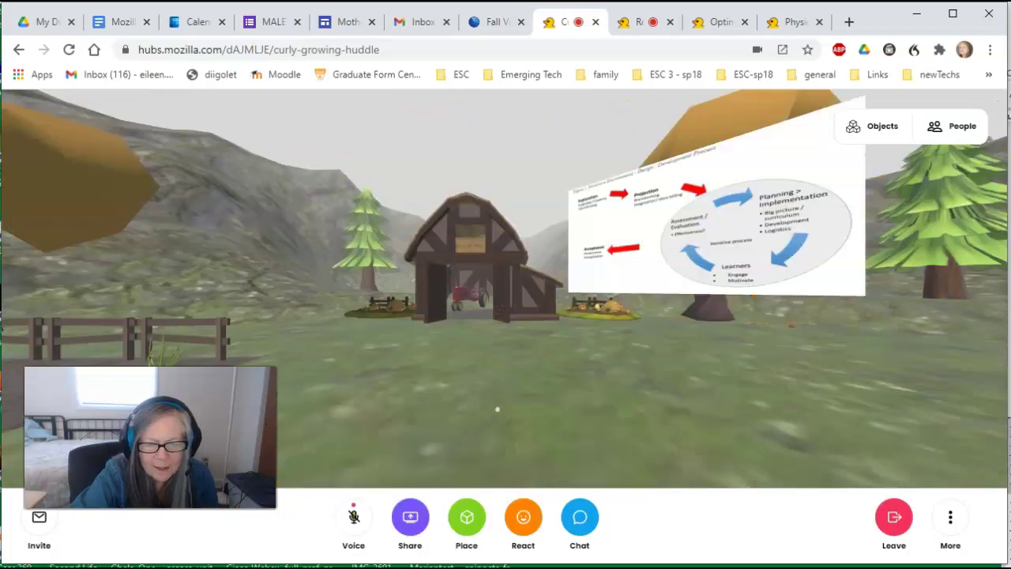
left_click_drag(543, 388, 253, 409)
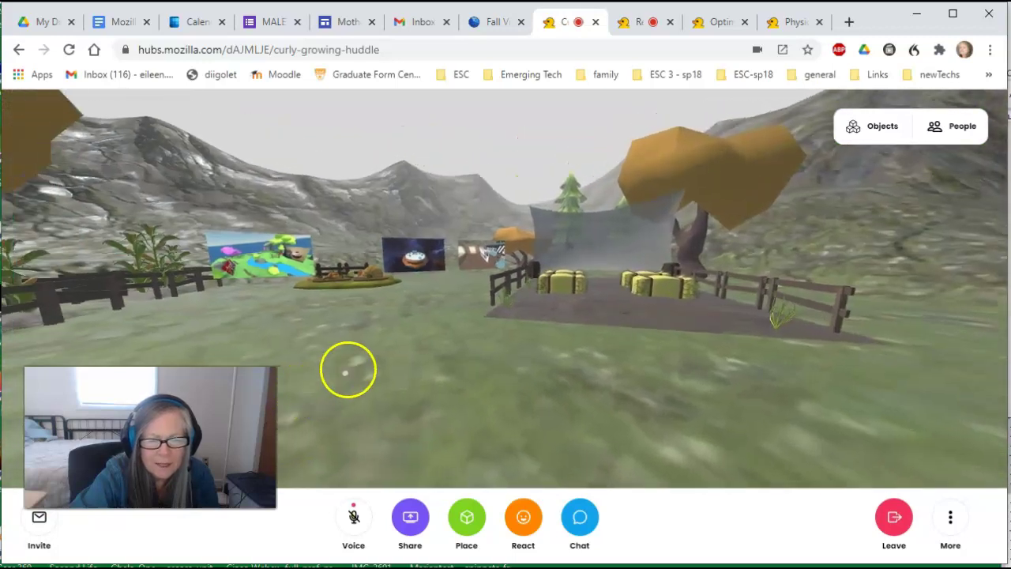
key("w")
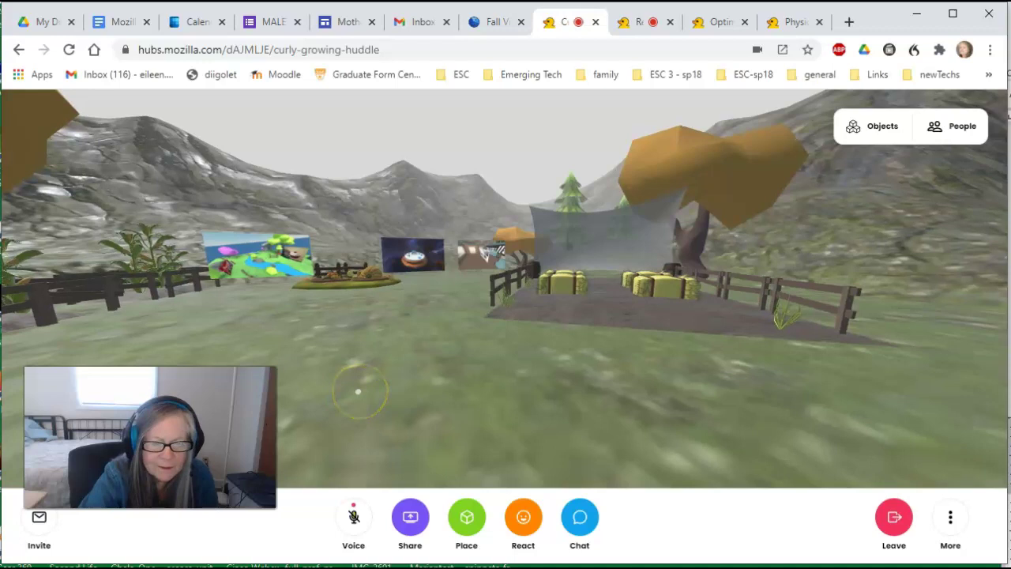
key("w")
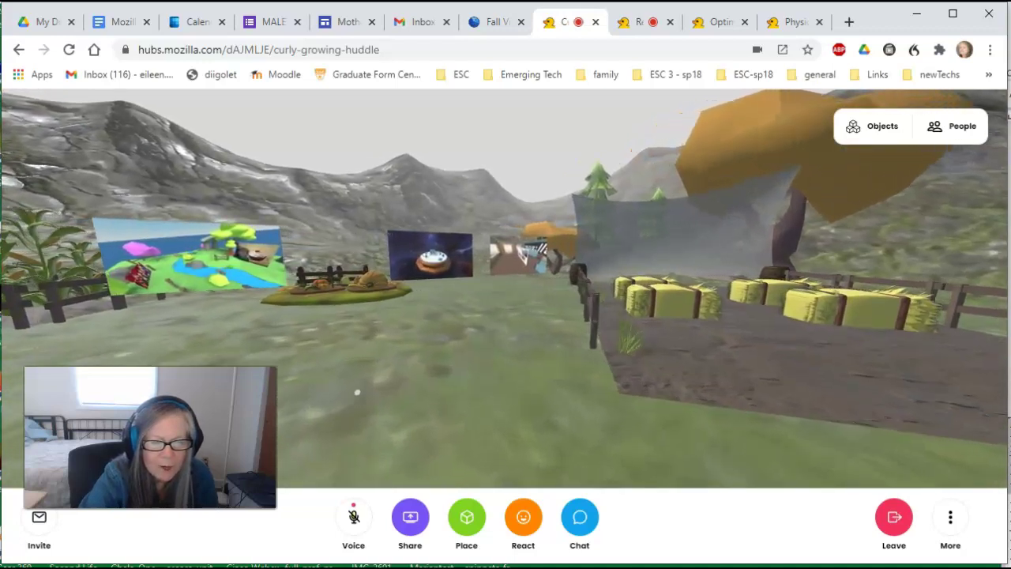
key("w")
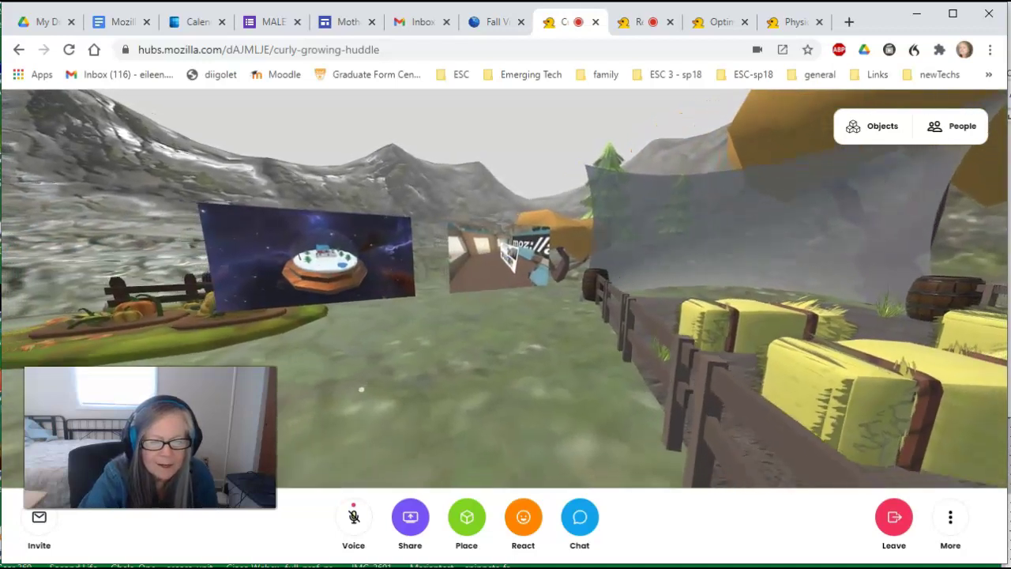
key("w")
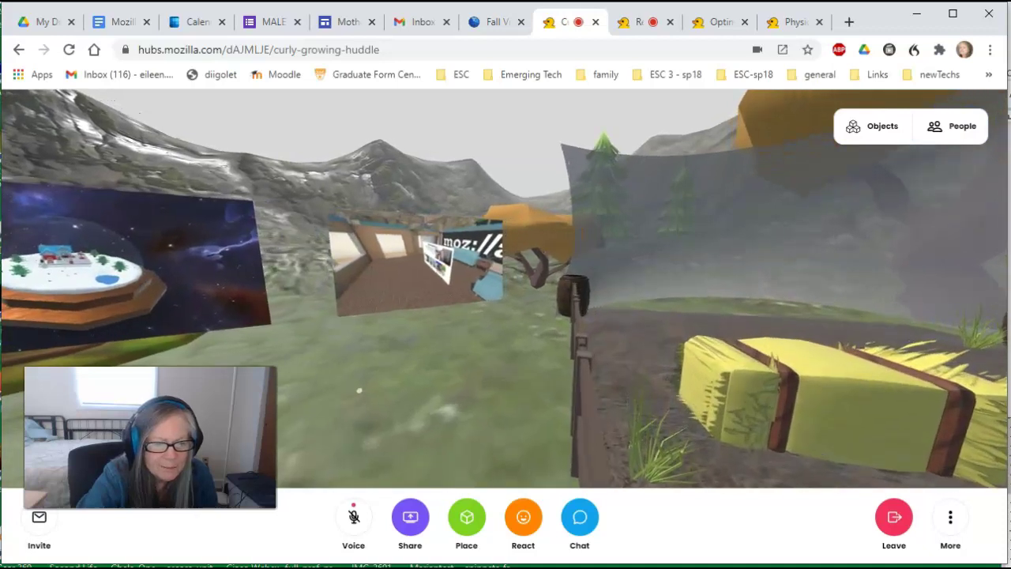
left_click_drag(376, 337, 274, 334)
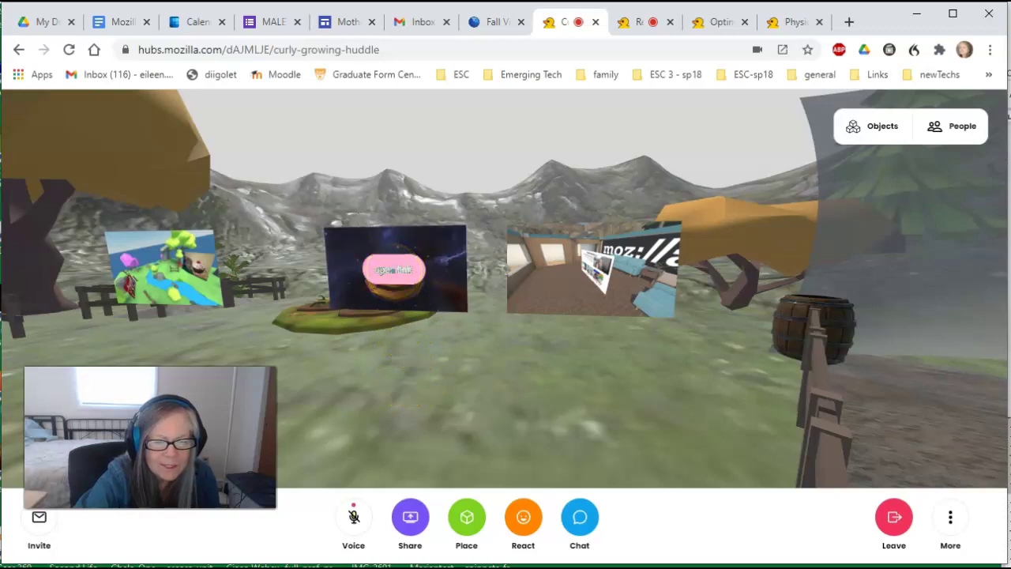
Open the link on the snowy platform picture and enter the Discrete Enchanting Roundtable room it leads to
left_click(393, 270)
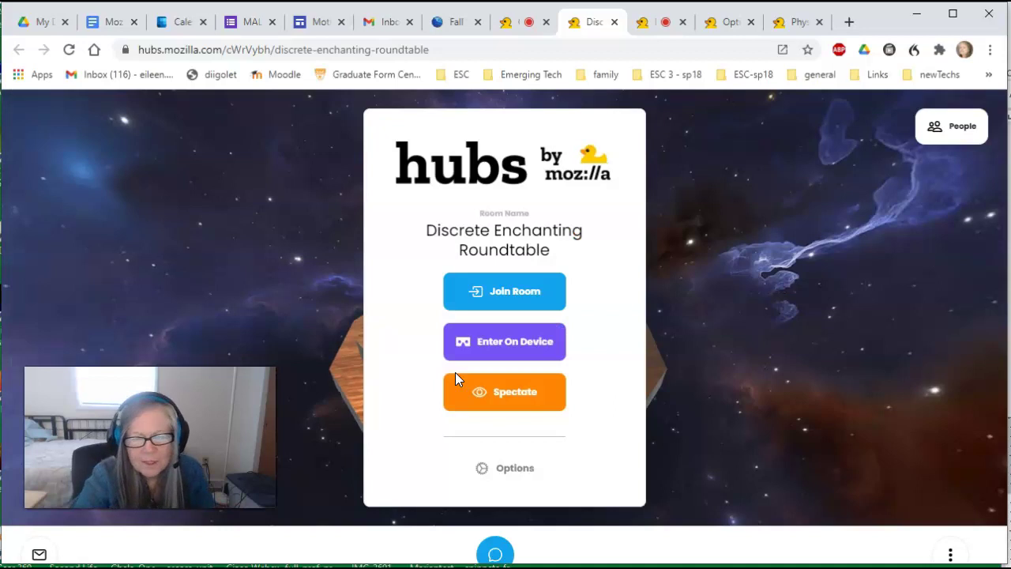
left_click(535, 292)
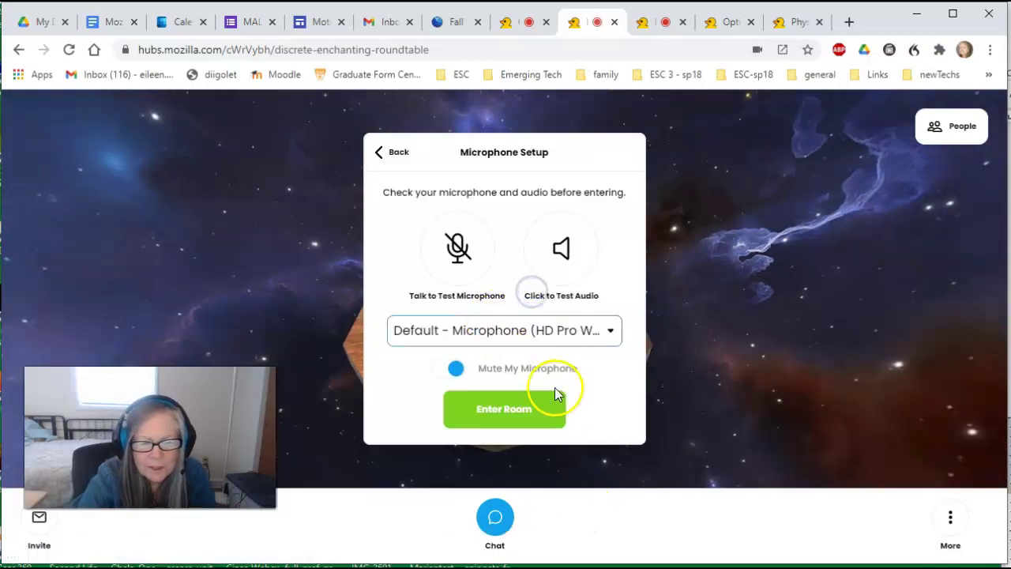
left_click(527, 410)
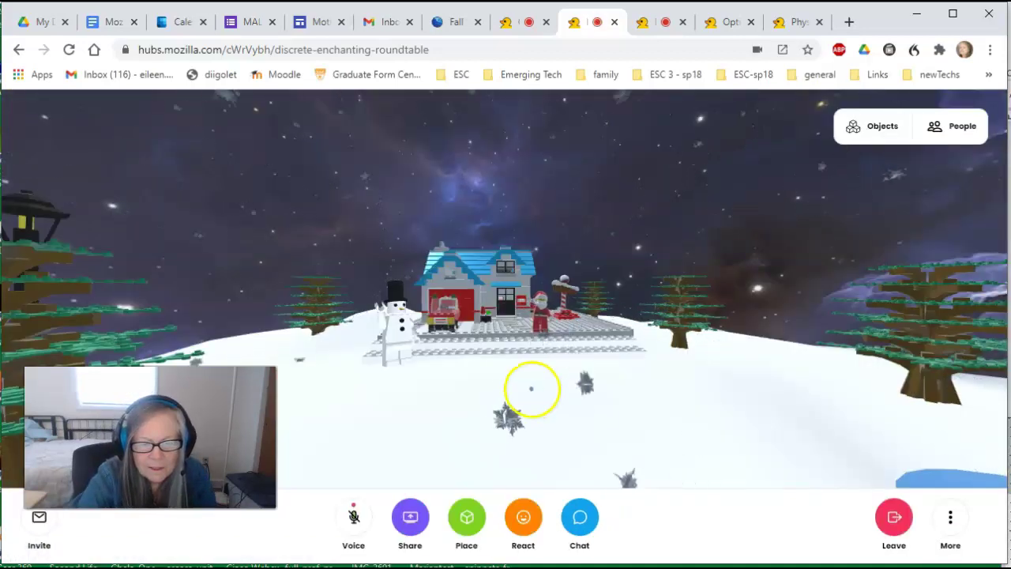
Walk up to the toy-brick house and look around at the snowman and Santa figures
left_click_drag(512, 390, 533, 371)
key("w")
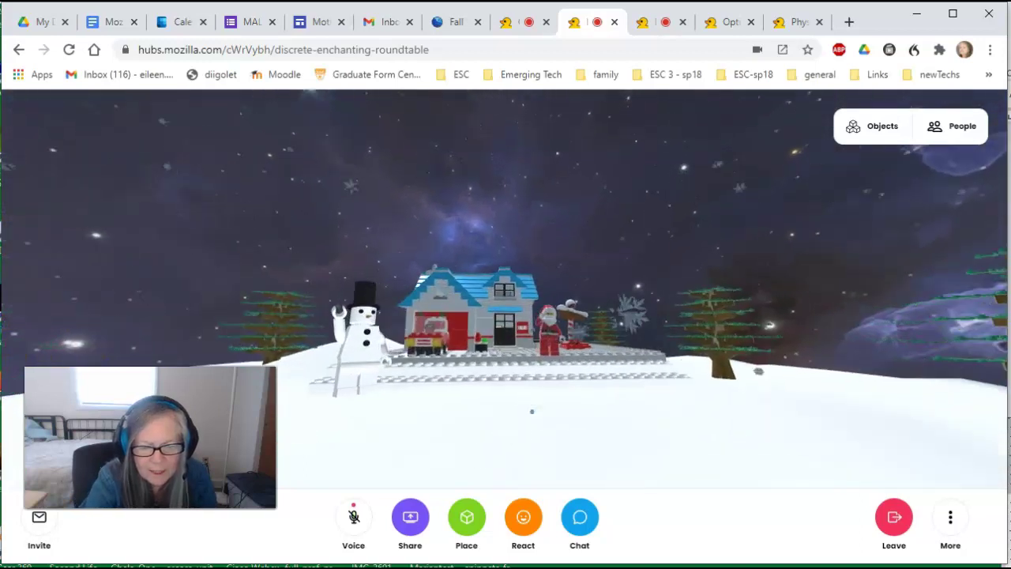
key("w")
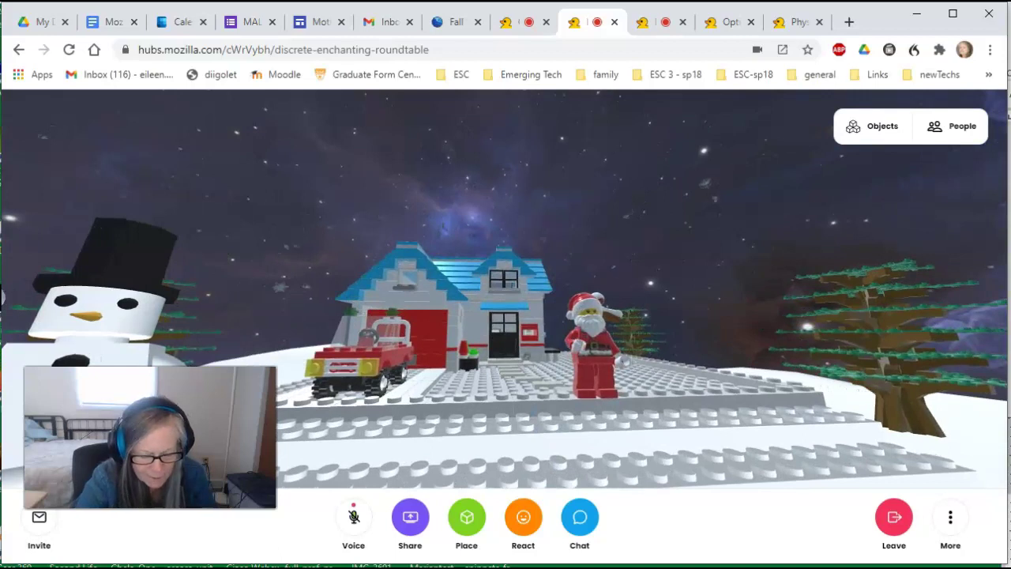
left_click_drag(573, 397, 477, 413)
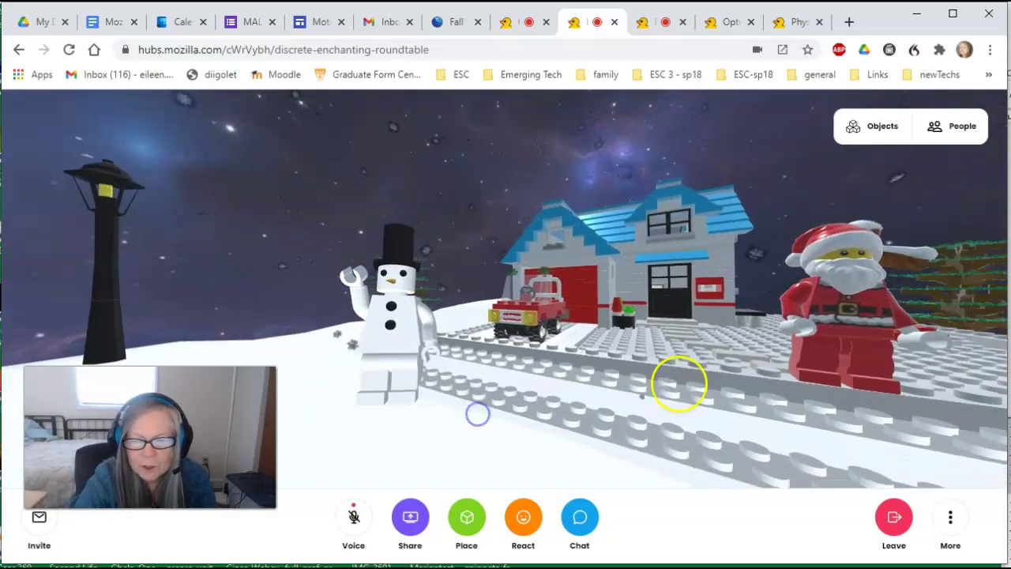
Open the room's Objects list, preview the mozilla.com and reticulum.io objects, and look around the snowy scene
left_click(856, 128)
left_click(791, 146)
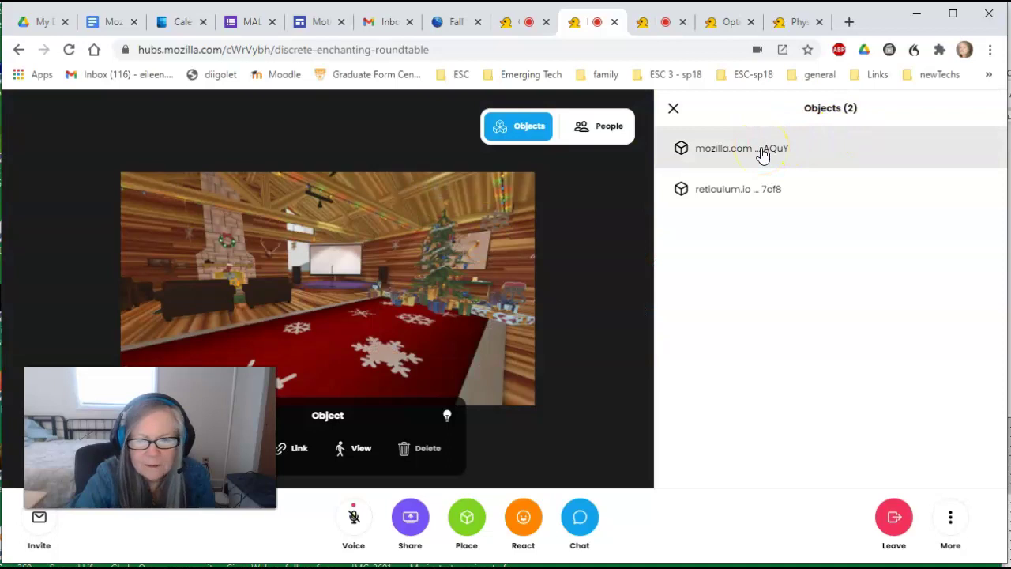
left_click(762, 187)
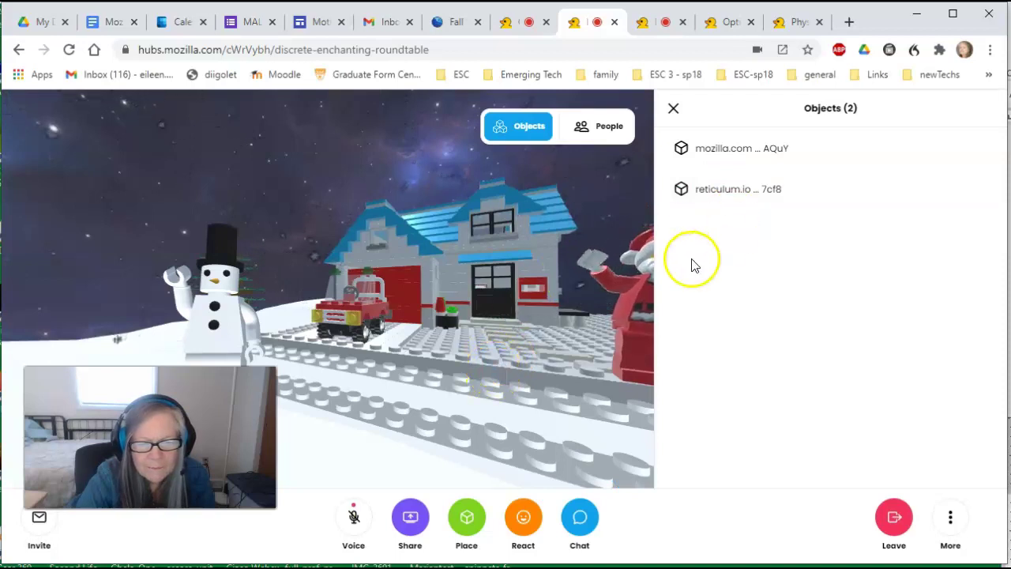
left_click(665, 275)
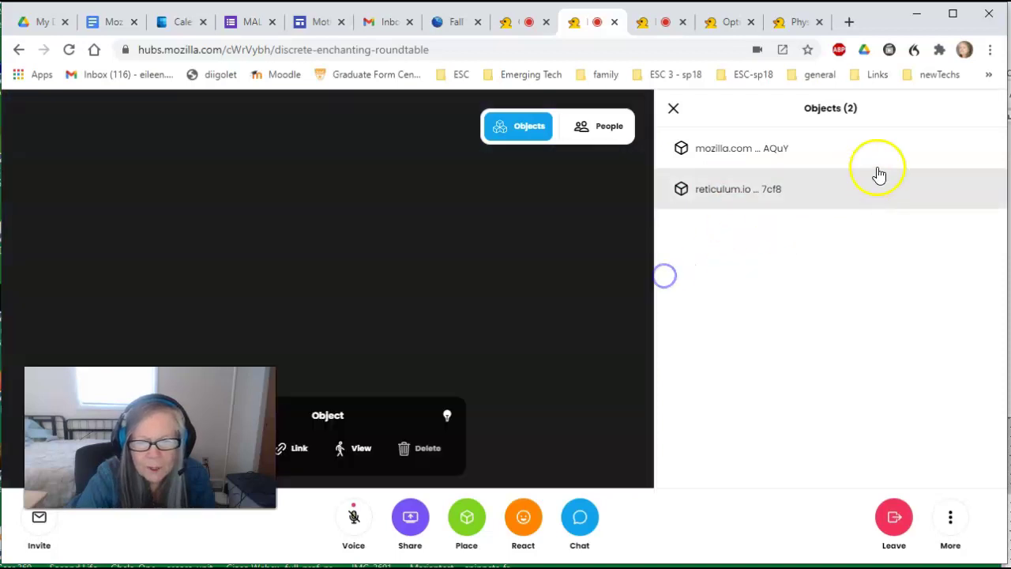
left_click(730, 155)
left_click(514, 198)
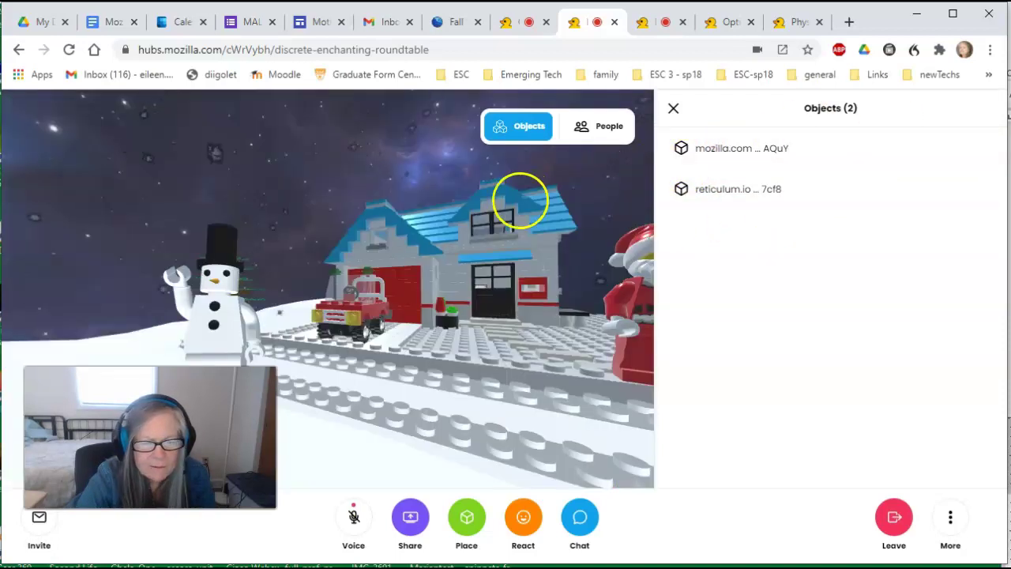
left_click_drag(301, 311, 831, 317)
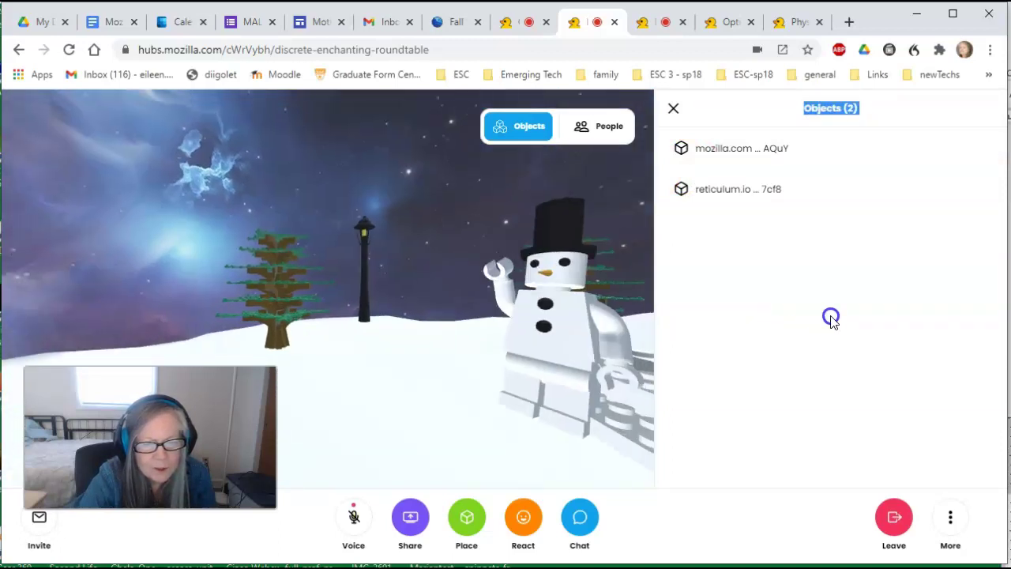
left_click_drag(523, 339, 656, 335)
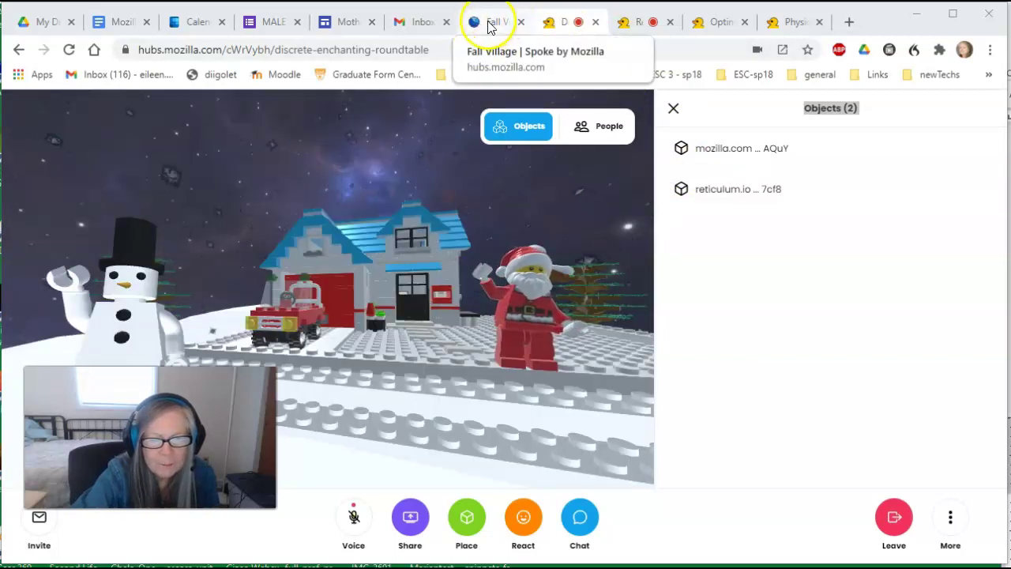
Switch back to the Fall Village project in Spoke, dismiss the publish confirmation and view the hay-bale seating area
left_click(489, 23)
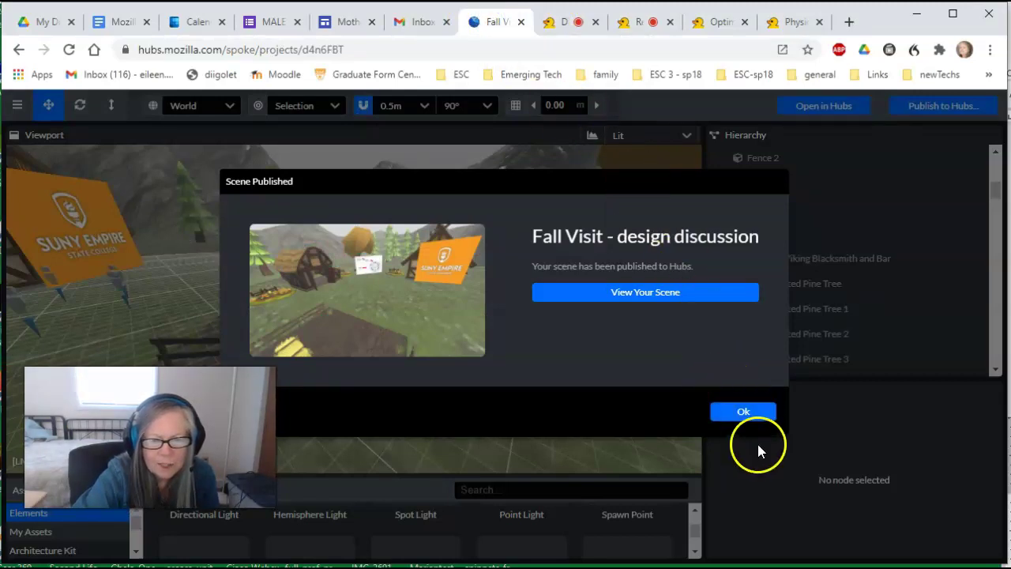
left_click(742, 413)
left_click_drag(544, 415, 418, 413)
right_click_drag(345, 408, 410, 363)
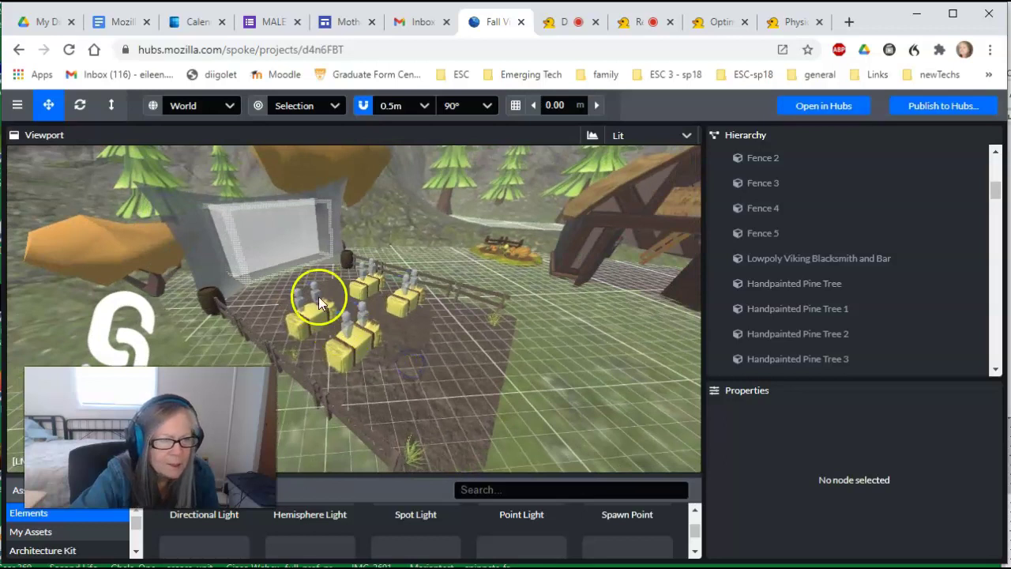
Return to the Spoke projects page and browse down through the saved projects to the row with Rolling Hills
left_click(17, 106)
left_click(41, 137)
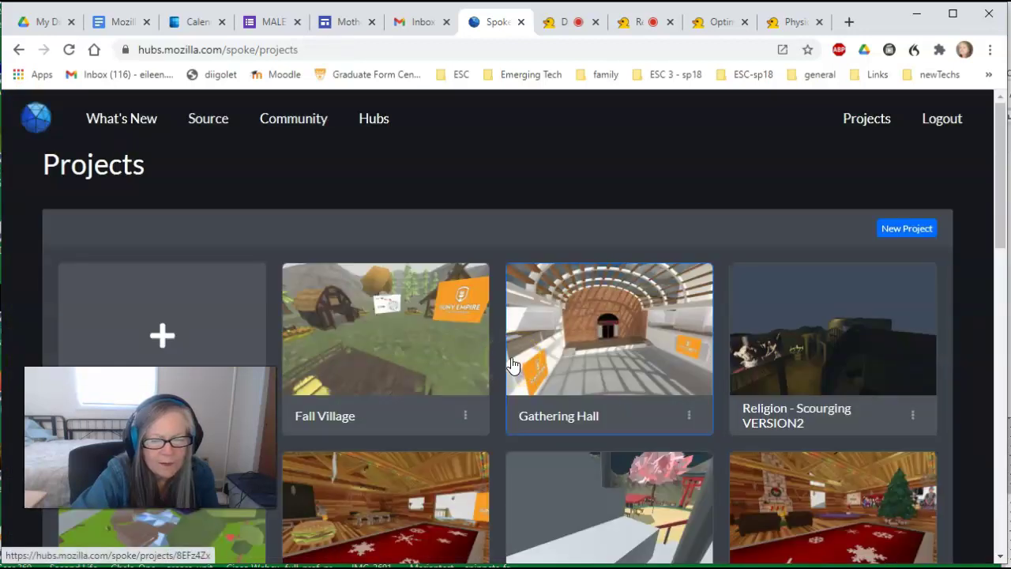
scroll(492, 359, "down", 4)
scroll(486, 361, "down", 3)
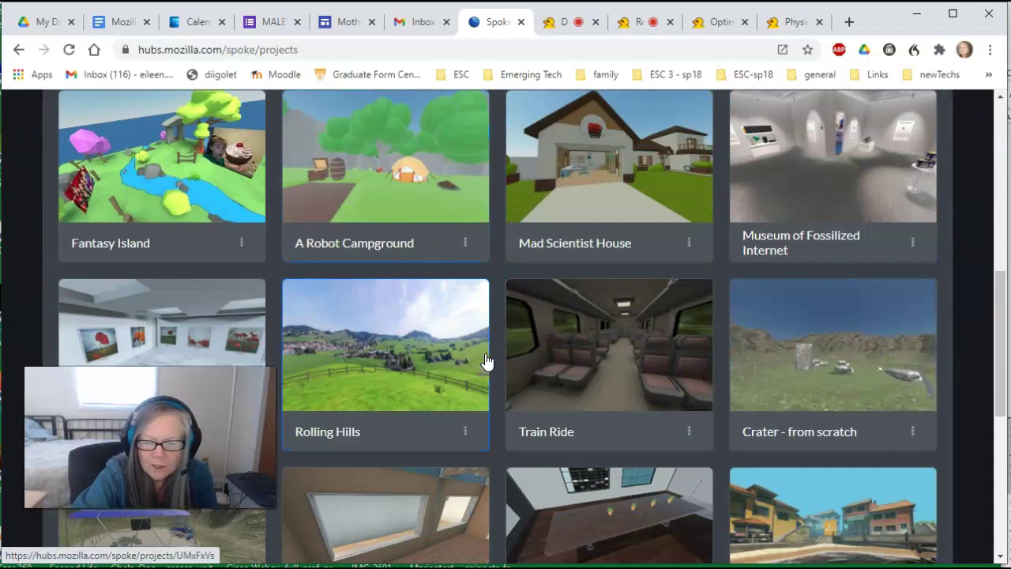
scroll(485, 361, "down", 2)
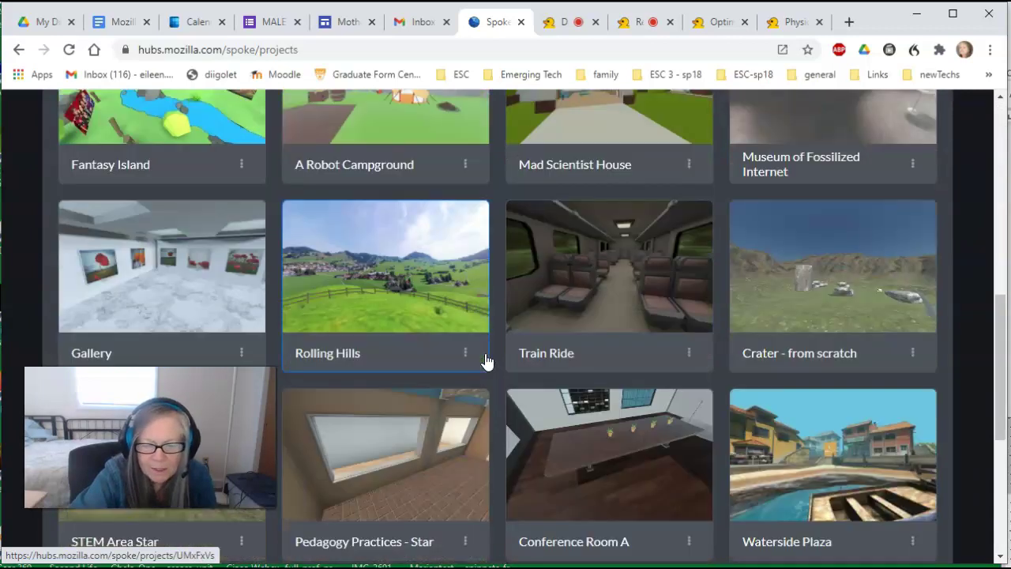
left_click(488, 359)
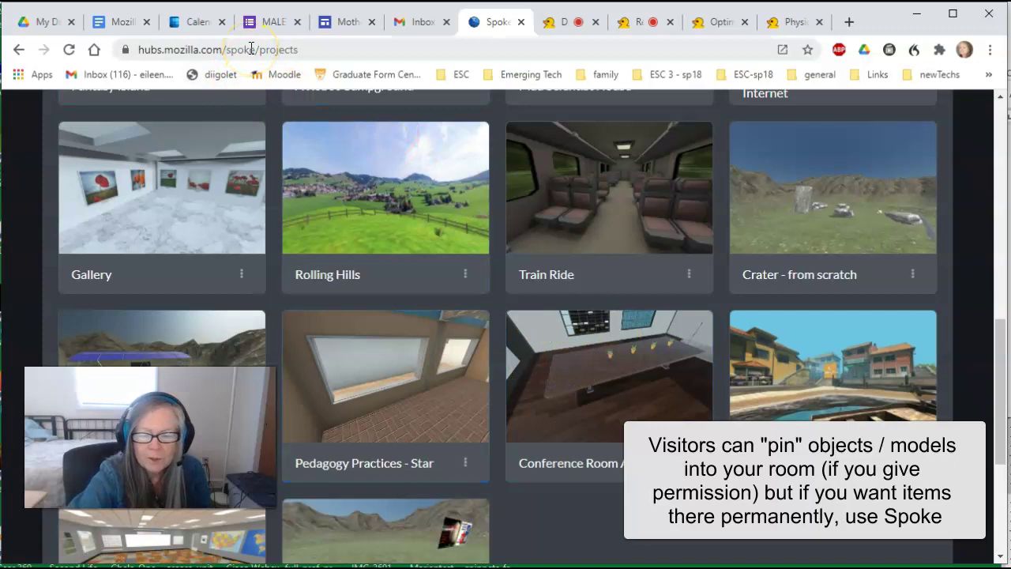
left_click(378, 235)
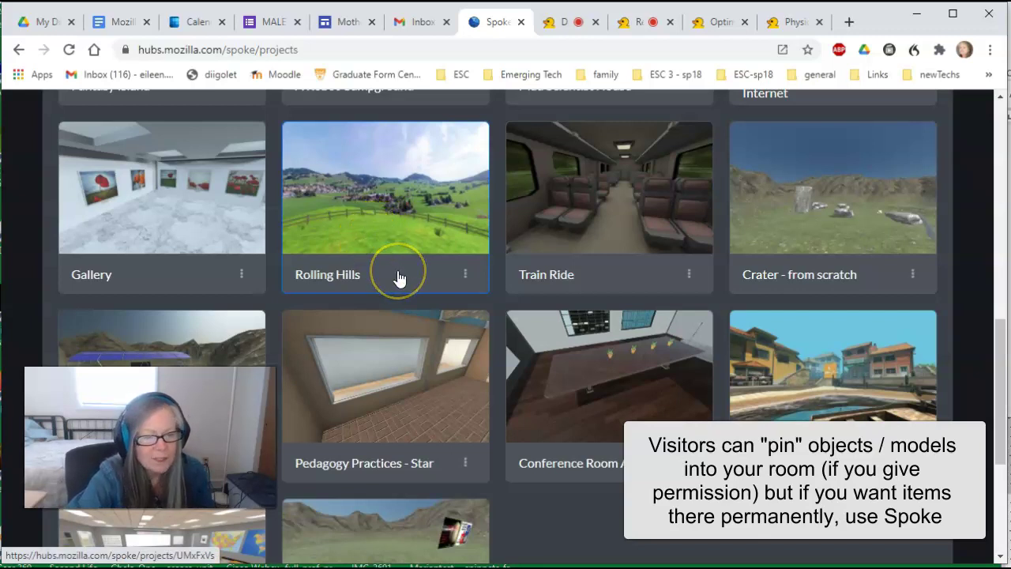